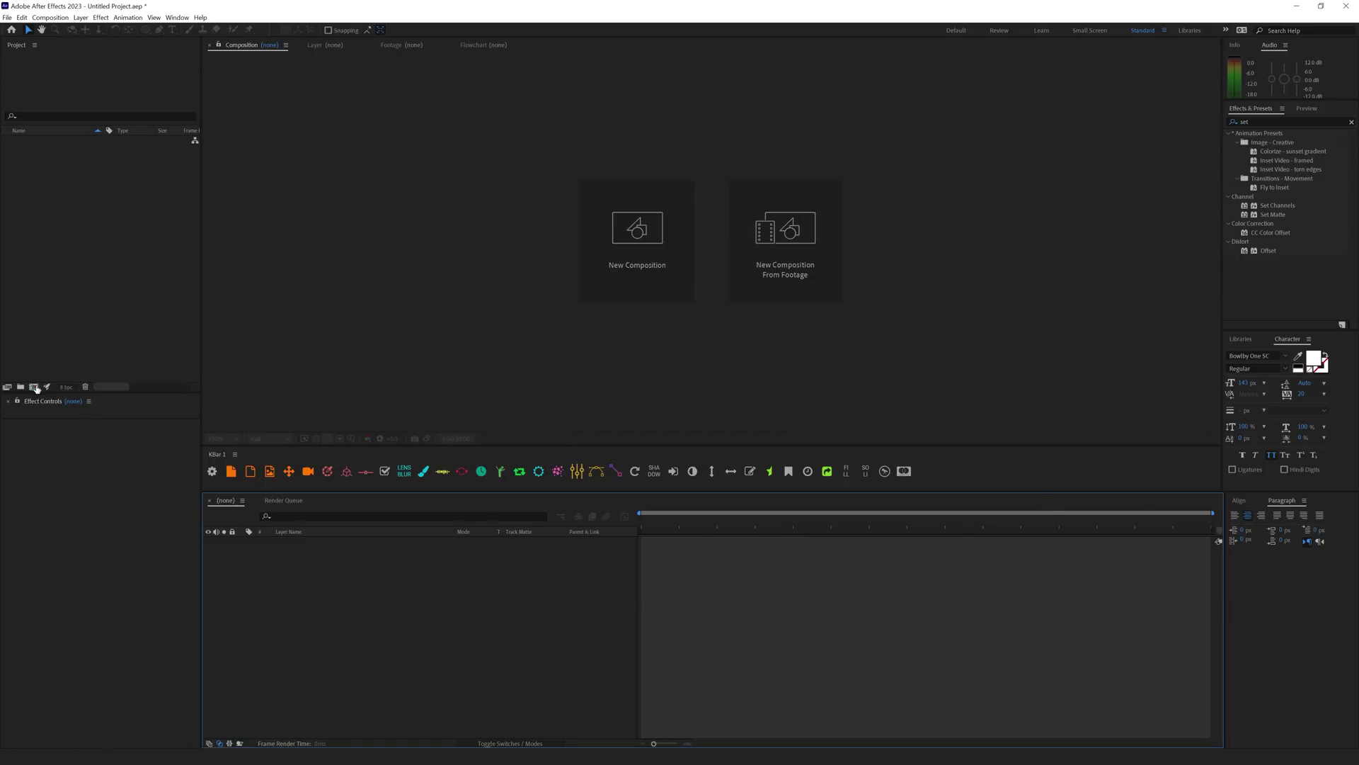
Create Comp 1 at HD 1920x1080, 24 fps, and zoom the viewer to 50%
{"action": "key", "text": "ctrl+n"}
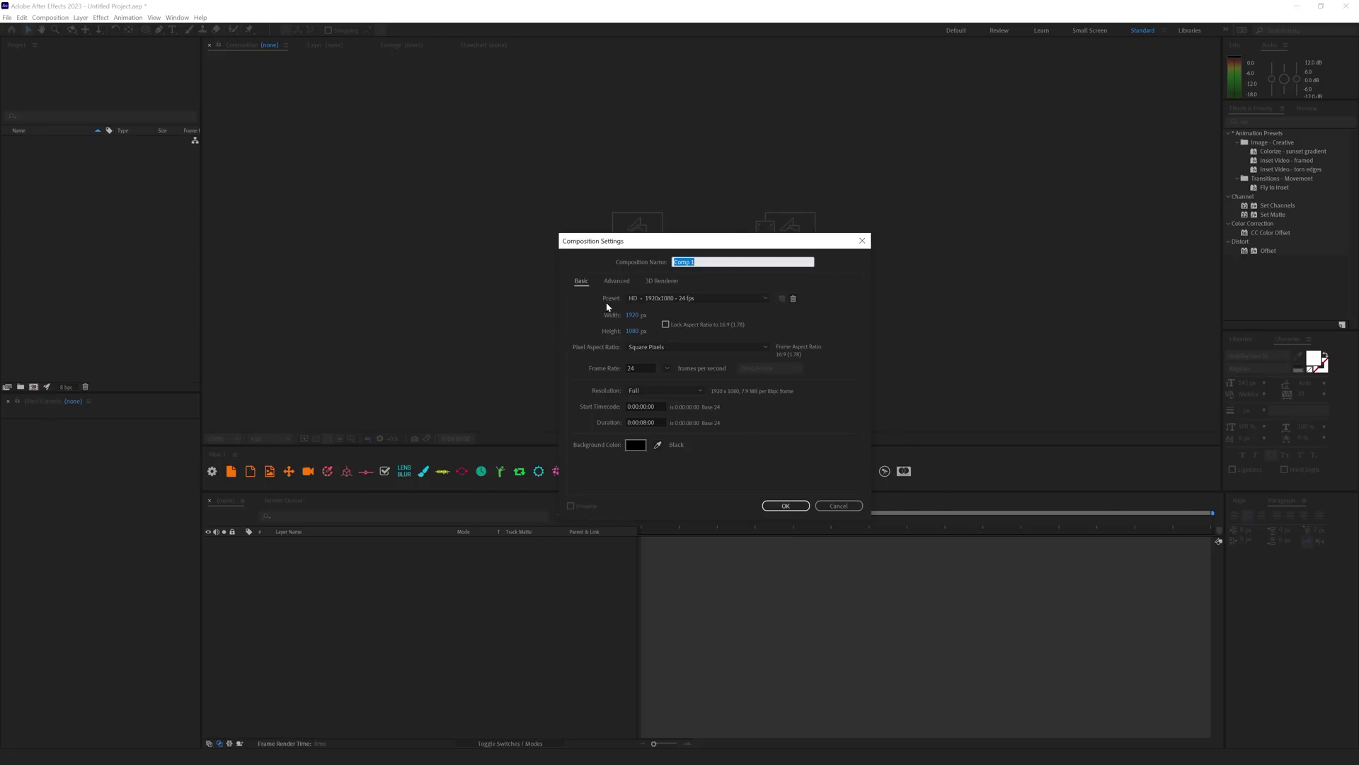
{"action": "left_click", "coordinate": [656, 298]}
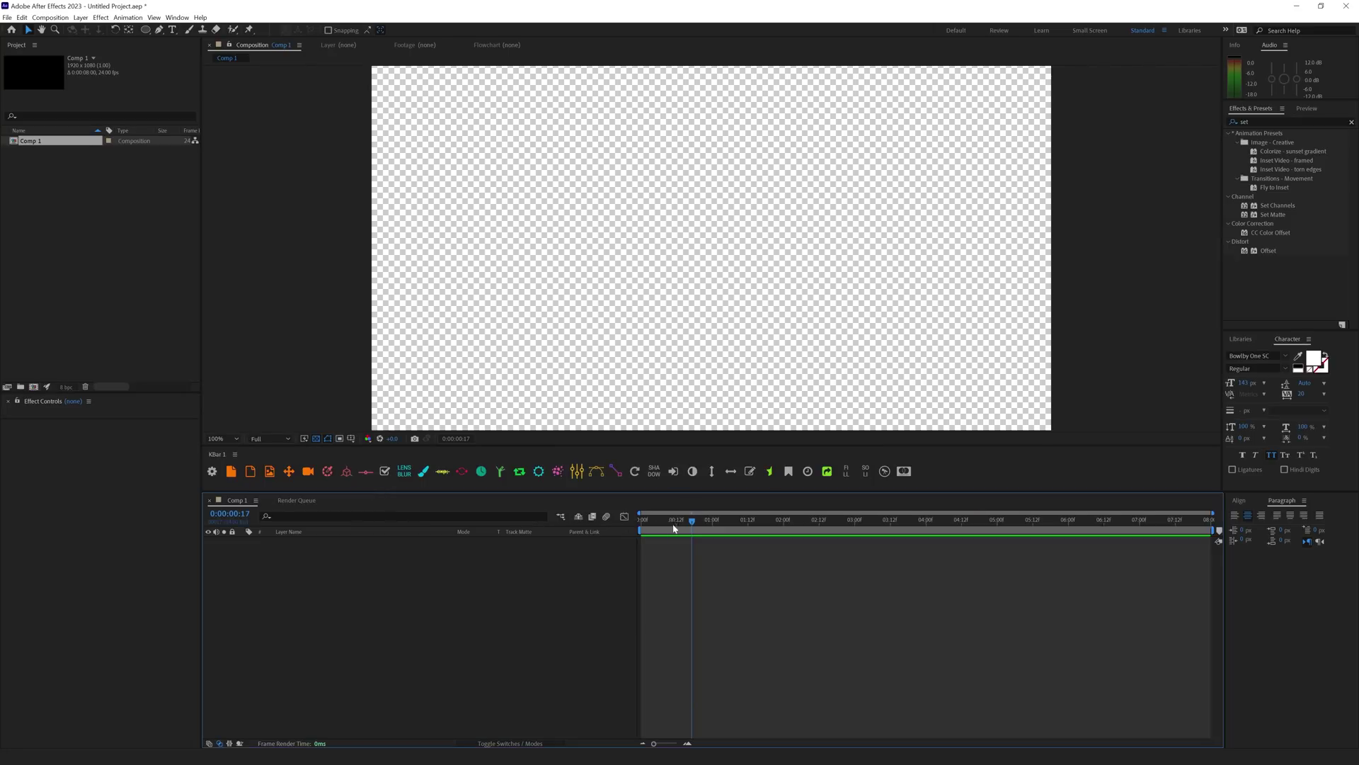
{"action": "key", "text": "Home"}
{"action": "key", "text": "comma"}
{"action": "key", "text": "comma"}
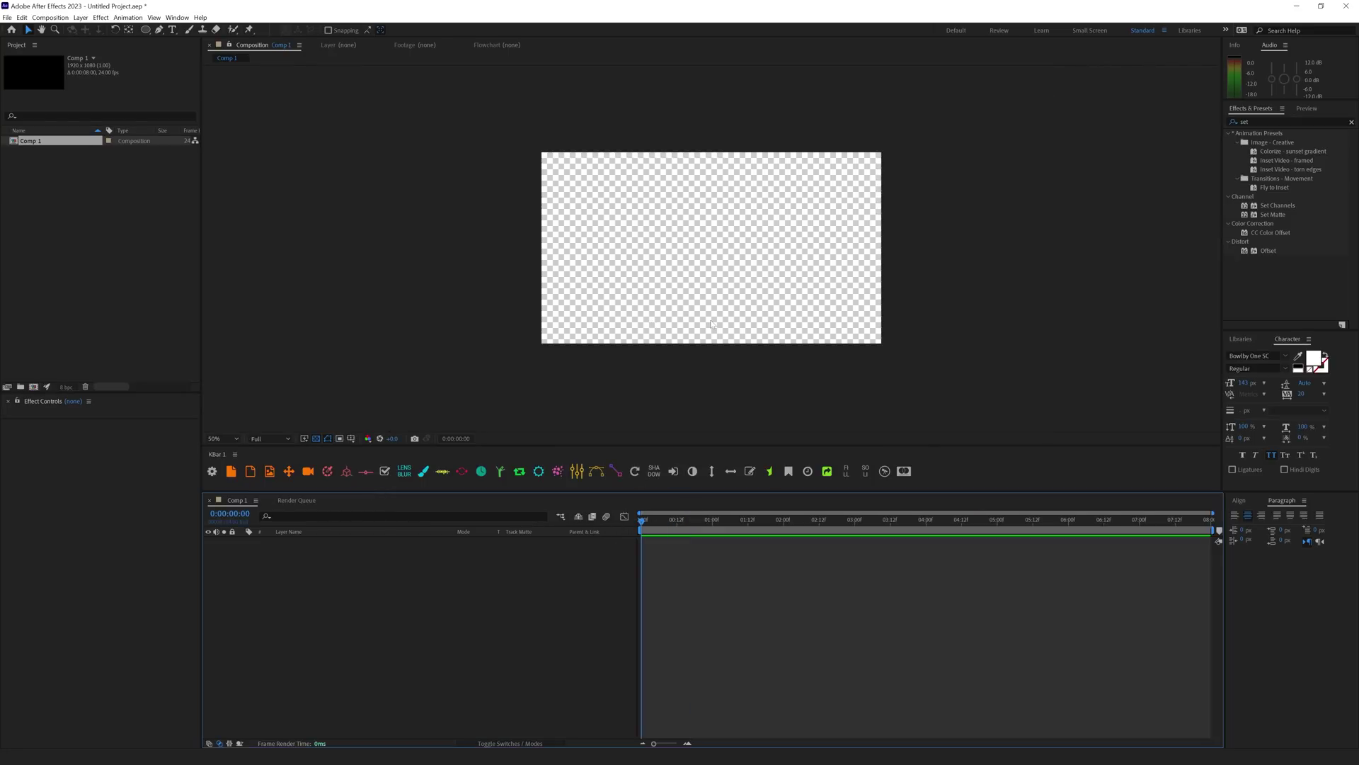
Apply the Grid of Crosses preset from Animation Presets > Shapes > Elements to Comp 1
{"action": "left_click", "coordinate": [1352, 122]}
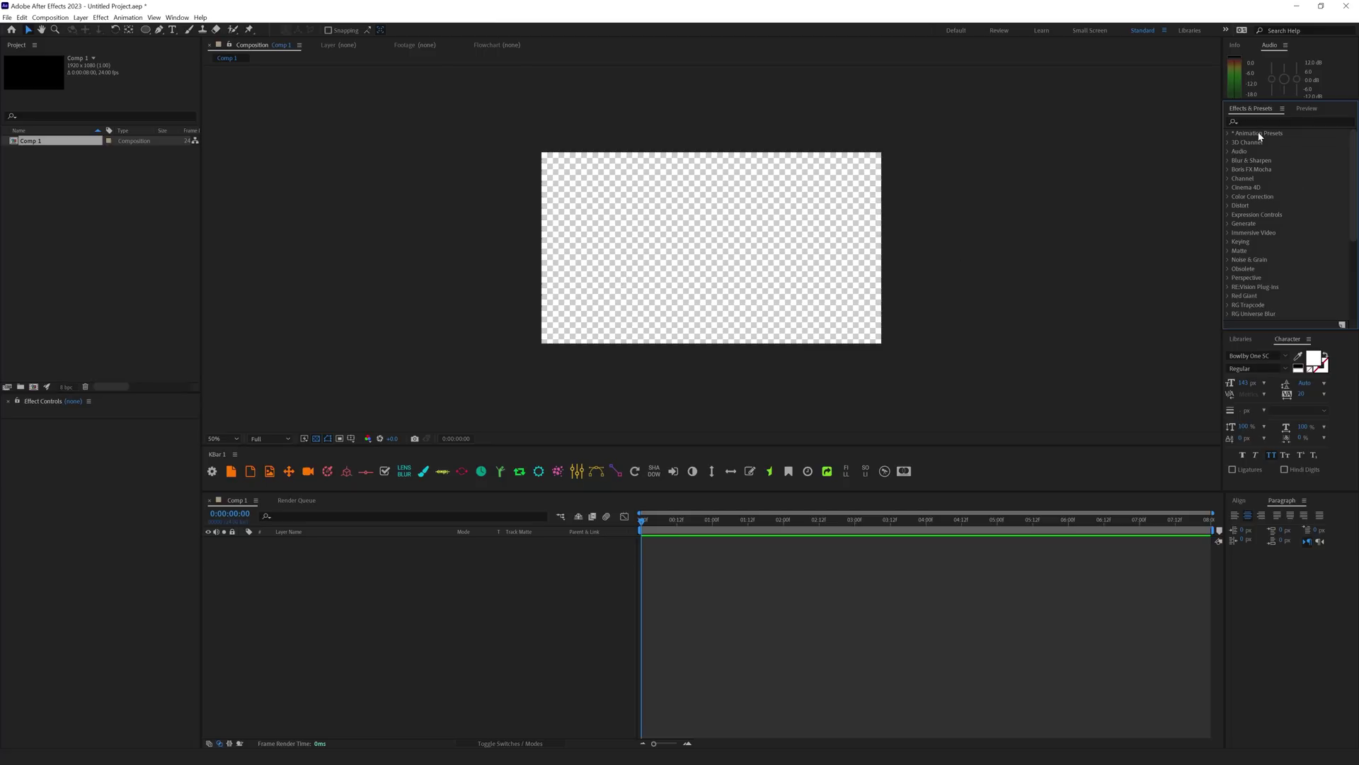
{"action": "left_click", "coordinate": [1230, 135]}
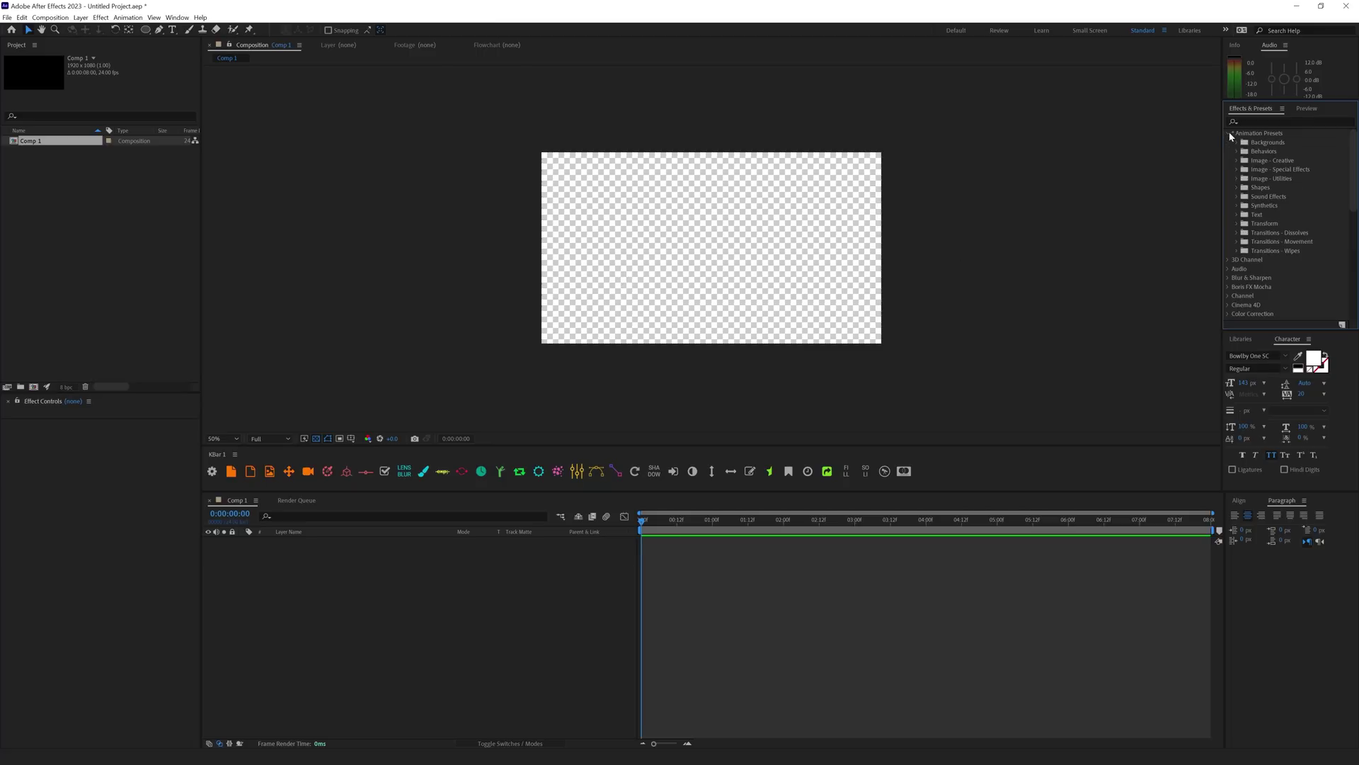
{"action": "left_click", "coordinate": [1238, 188]}
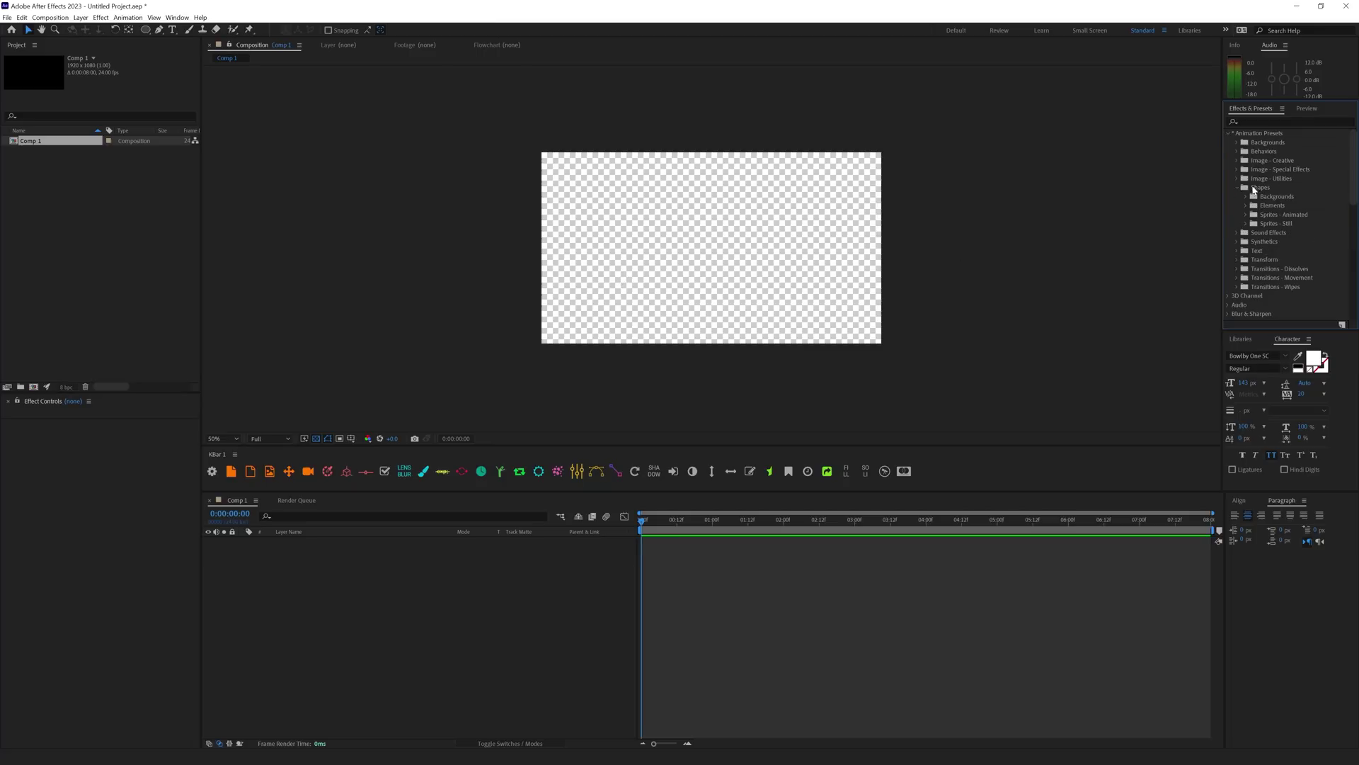
{"action": "left_click", "coordinate": [1245, 204]}
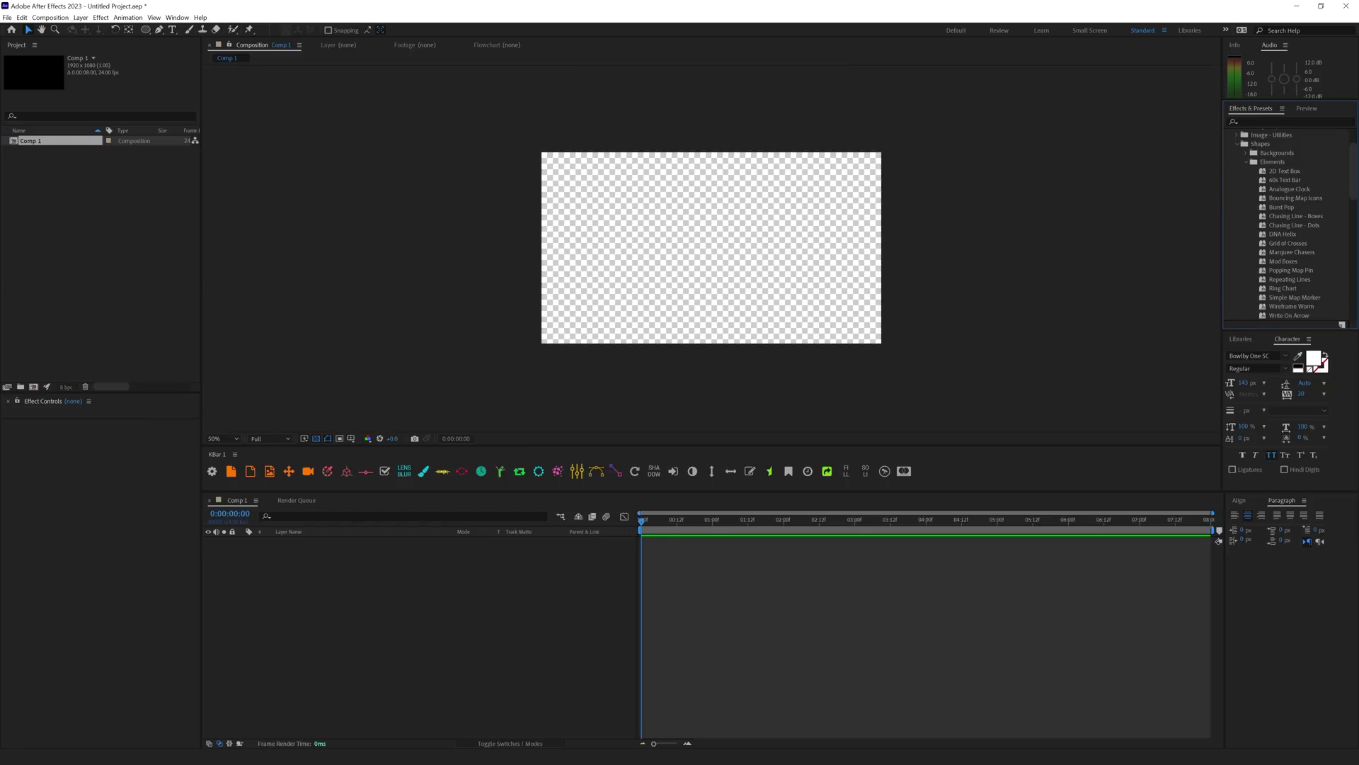
{"action": "double_click", "coordinate": [1290, 243]}
Enlarge Shape Layer 1's crosses to size 79 and rotate them 49° into X shapes
{"action": "scroll", "coordinate": [710, 246], "scroll_direction": "up", "scroll_amount": 2}
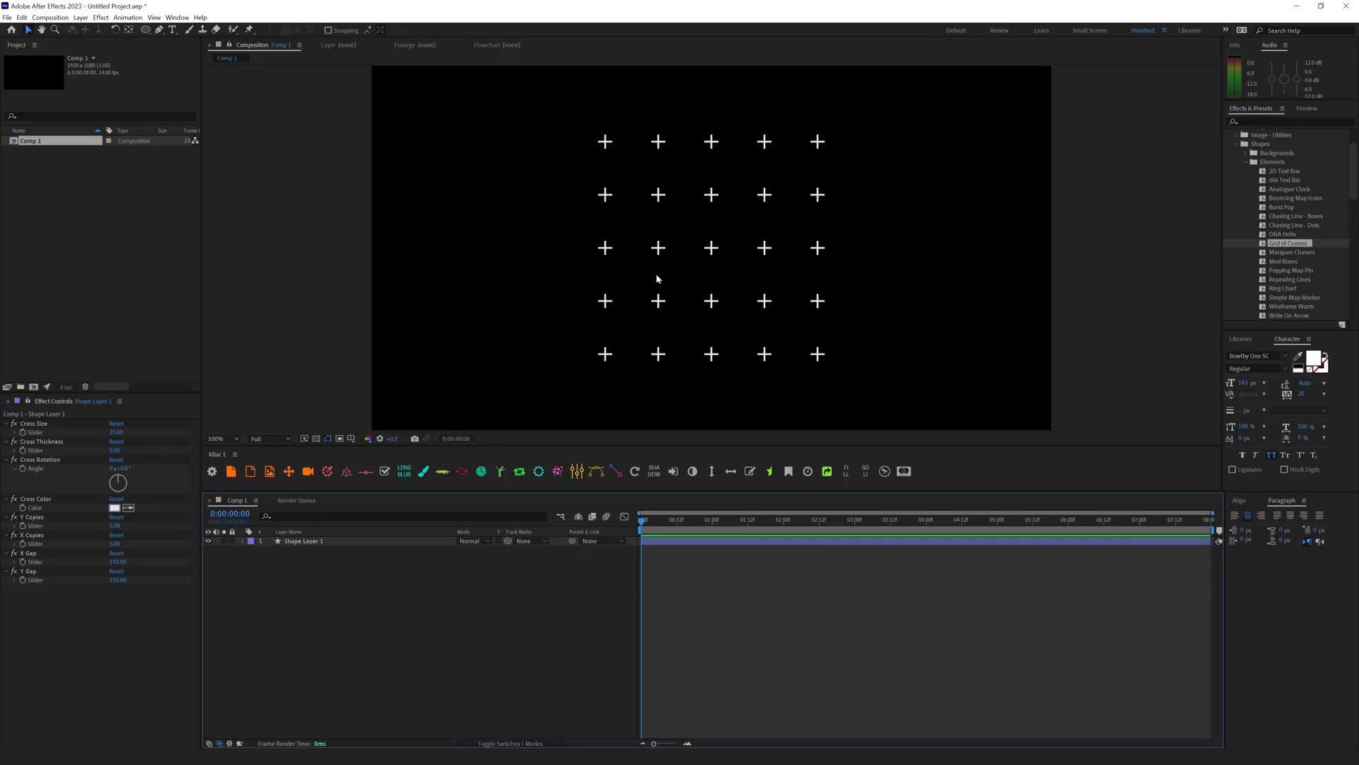
{"action": "left_click", "coordinate": [310, 544]}
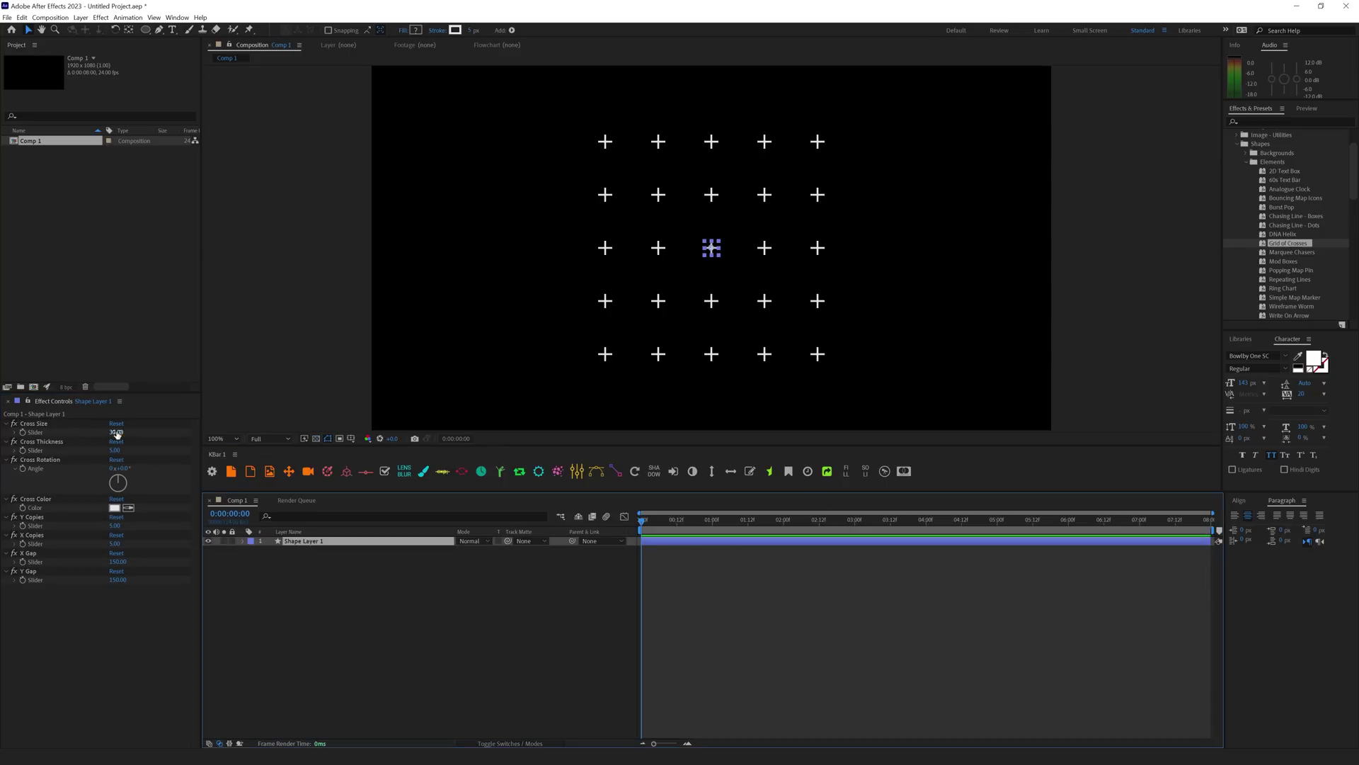
{"action": "left_click_drag", "start_coordinate": [117, 433], "coordinate": [158, 429]}
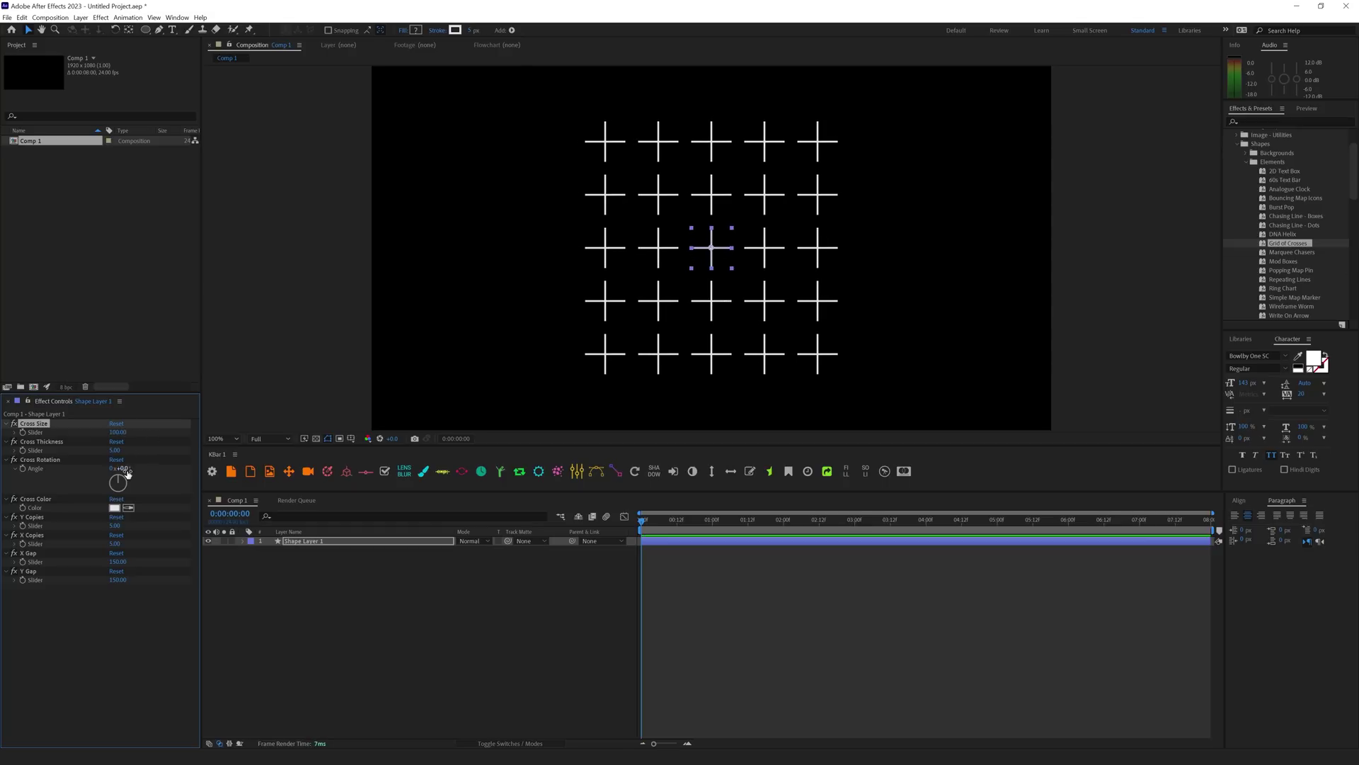
{"action": "mouse_move", "coordinate": [127, 474]}
{"action": "left_mouse_down"}
{"action": "mouse_move", "coordinate": [144, 473]}
{"action": "mouse_move", "coordinate": [128, 451]}
{"action": "left_mouse_up"}
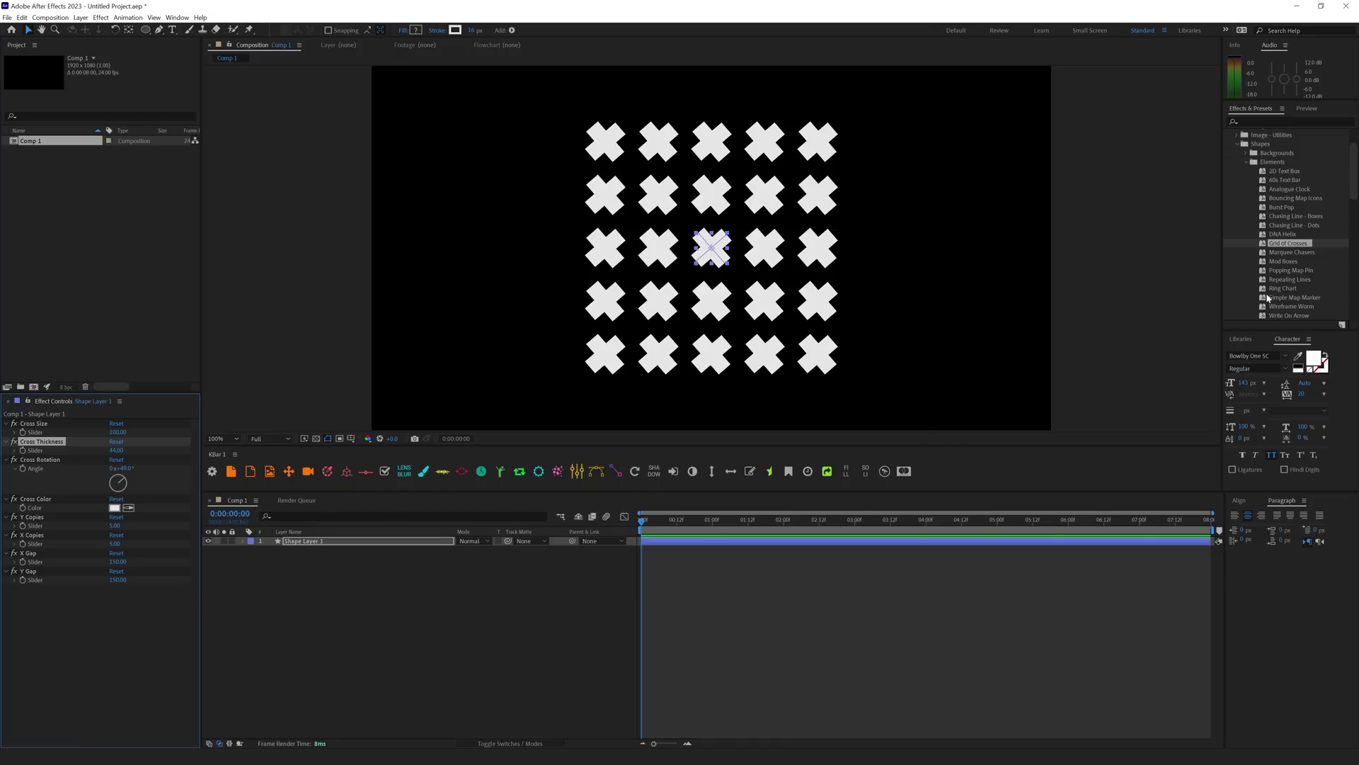
{"action": "left_click", "coordinate": [1246, 163]}
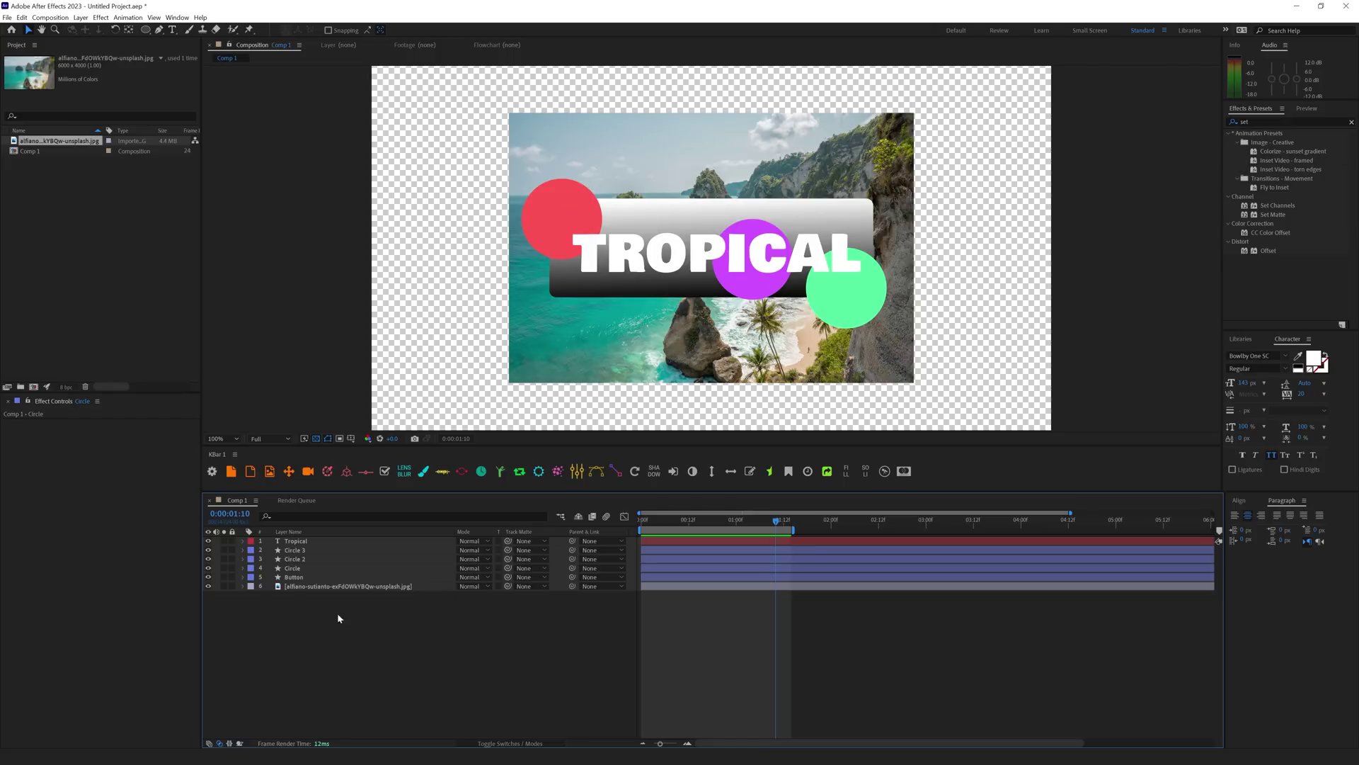
Set the city photo's track matte to Alpha Matte using the rectangle Shape Layer 1
{"action": "left_click", "coordinate": [346, 568]}
{"action": "left_click", "coordinate": [283, 577]}
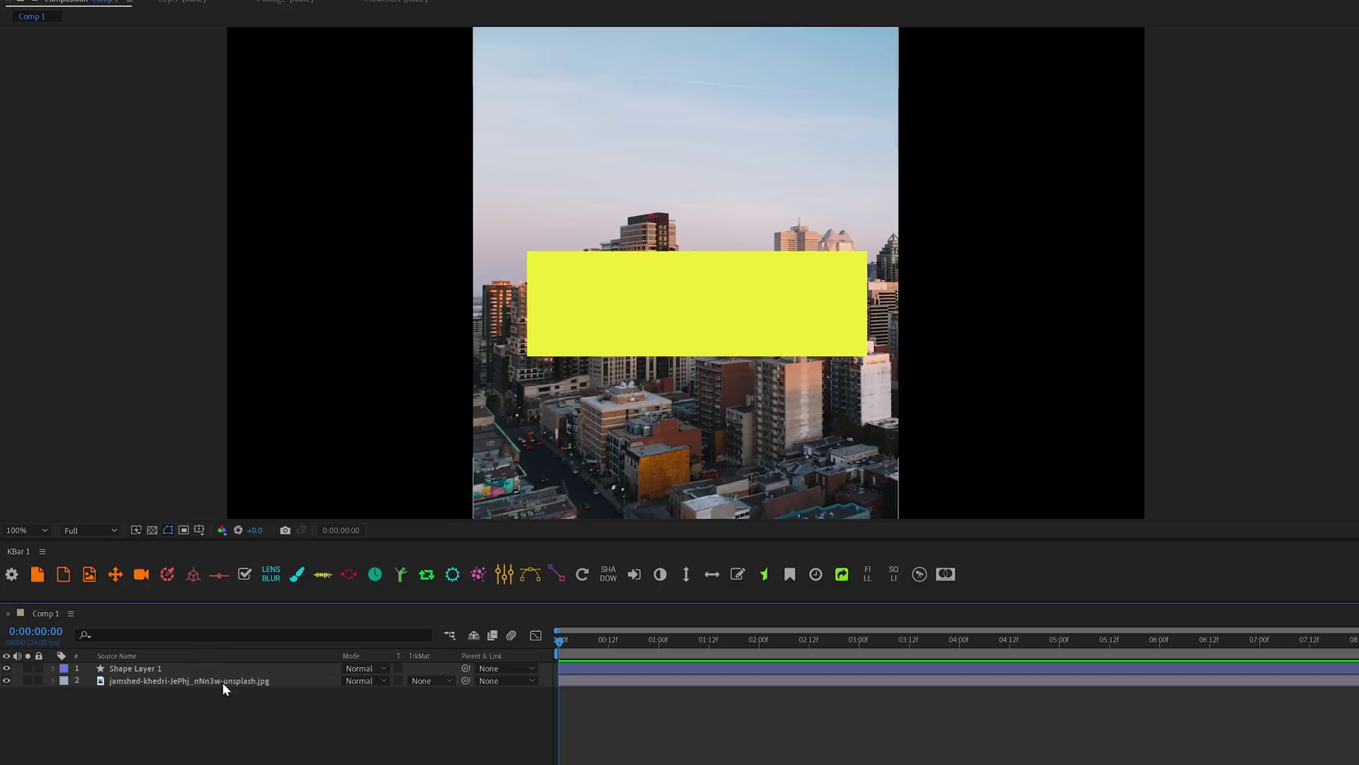
{"action": "left_click", "coordinate": [223, 682]}
{"action": "left_click", "coordinate": [433, 680]}
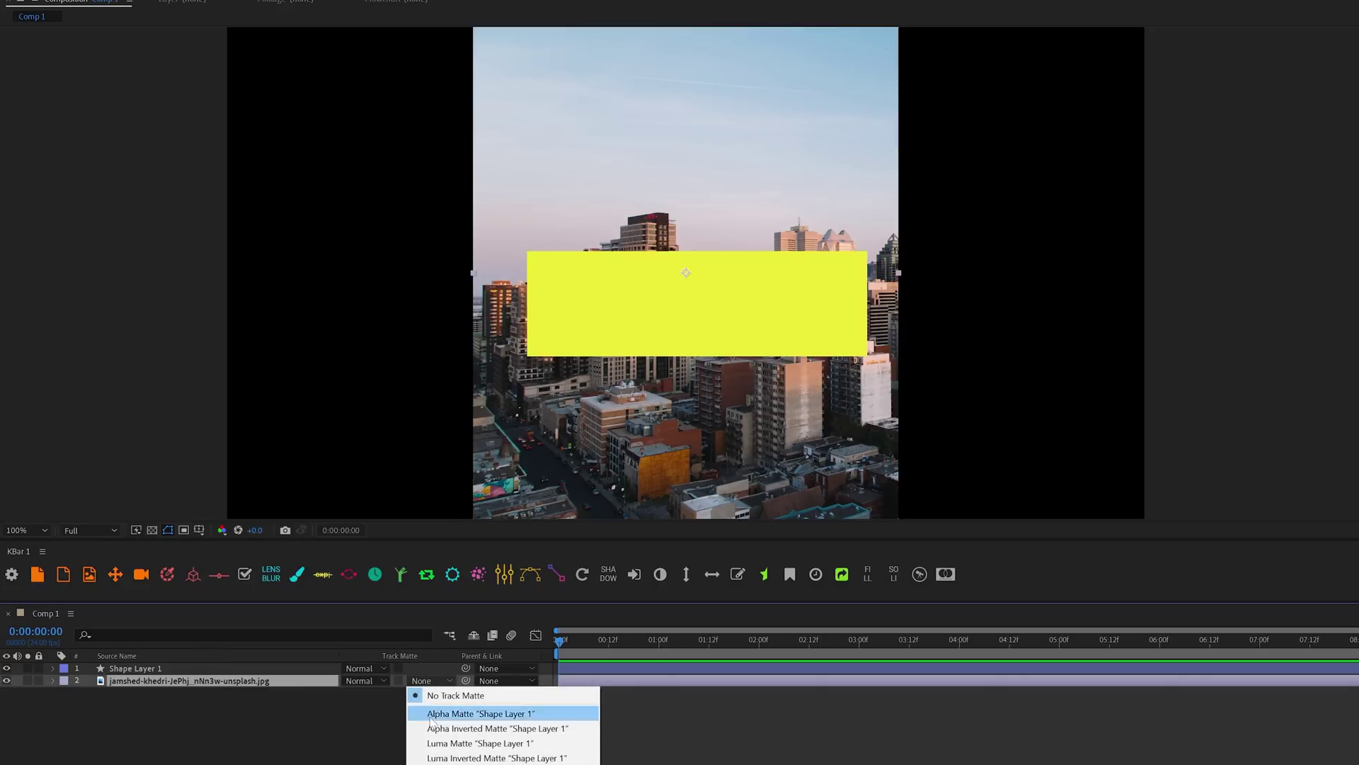
{"action": "left_click", "coordinate": [460, 717]}
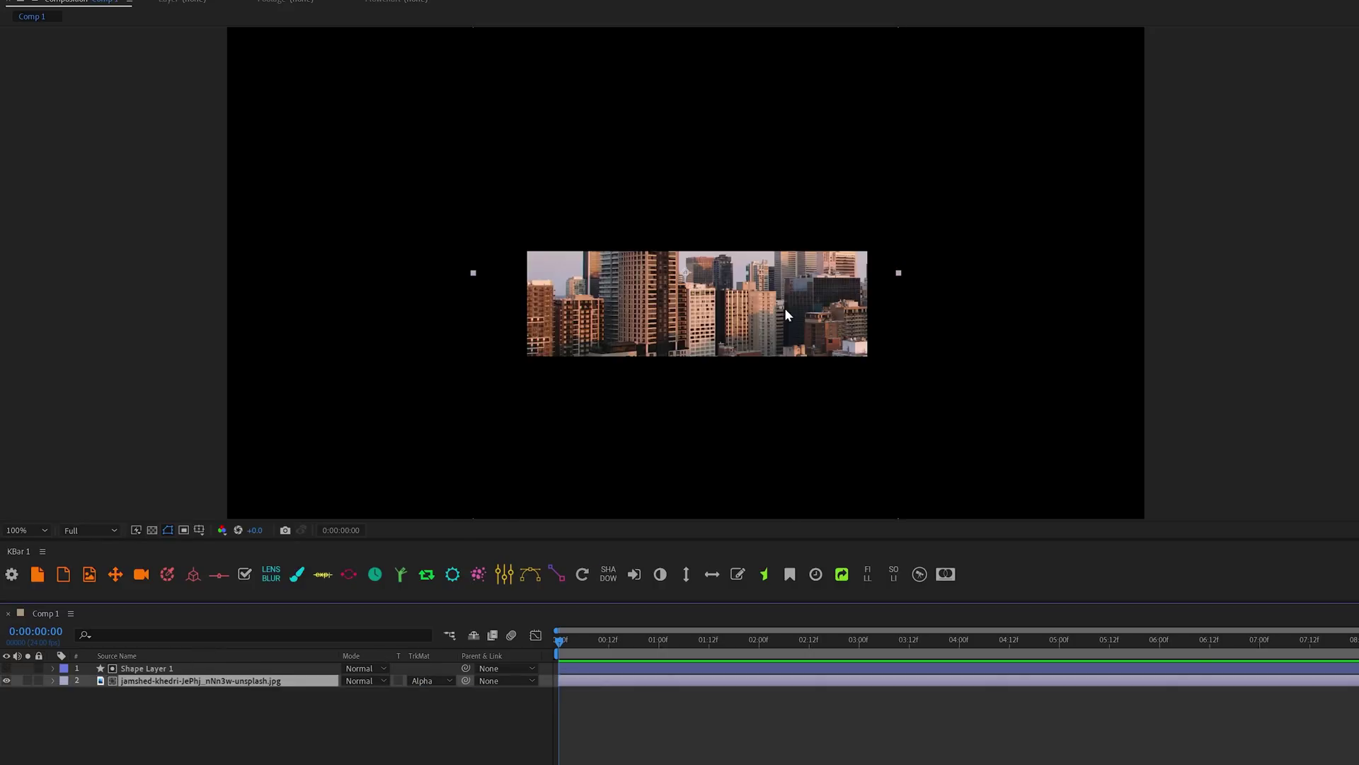
Add a yellow circle, duplicate the rectangle, and clip the circle with an alpha matte
{"action": "left_click", "coordinate": [142, 668]}
{"action": "left_click", "coordinate": [221, 289]}
{"action": "left_click", "coordinate": [167, 574]}
{"action": "left_click", "coordinate": [166, 716]}
{"action": "key", "text": "ctrl+d"}
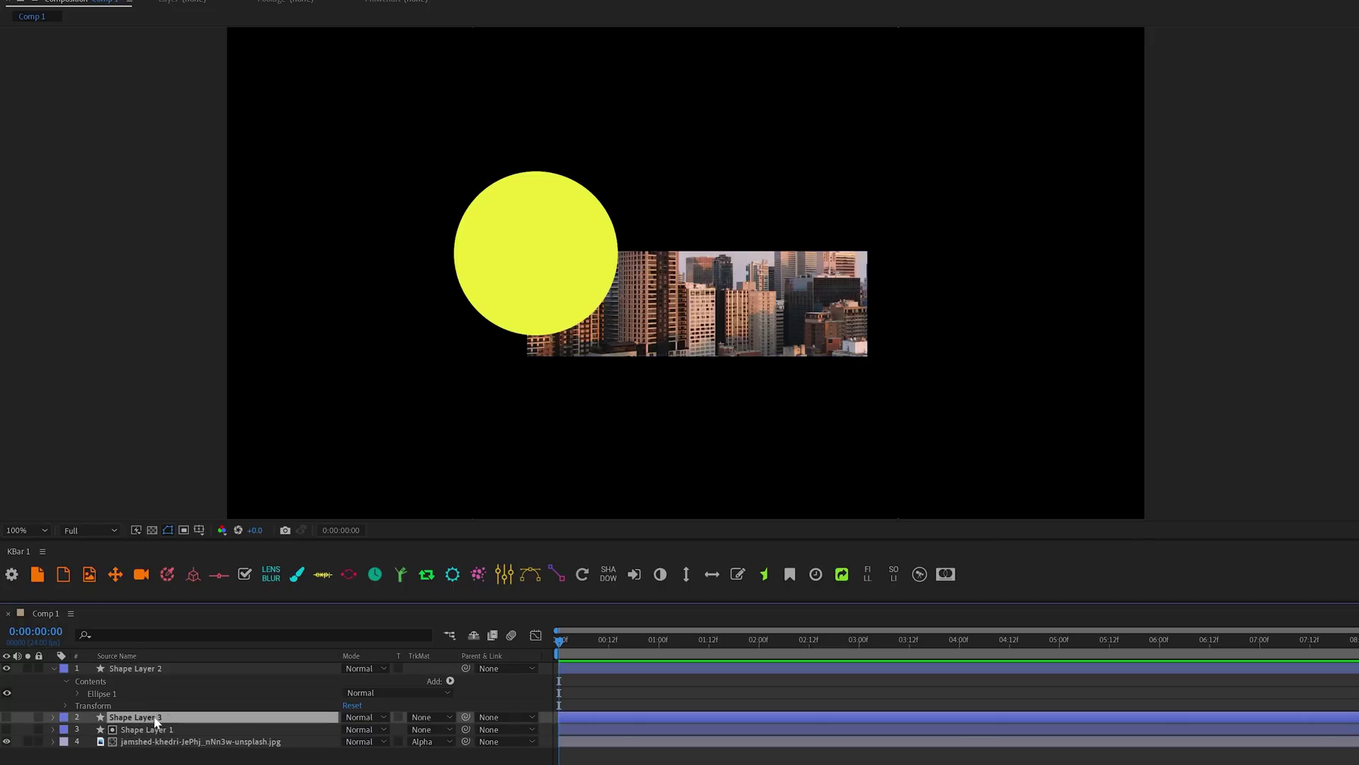
{"action": "left_click_drag", "start_coordinate": [152, 717], "coordinate": [241, 669]}
{"action": "left_click", "coordinate": [427, 681]}
{"action": "left_click", "coordinate": [439, 713]}
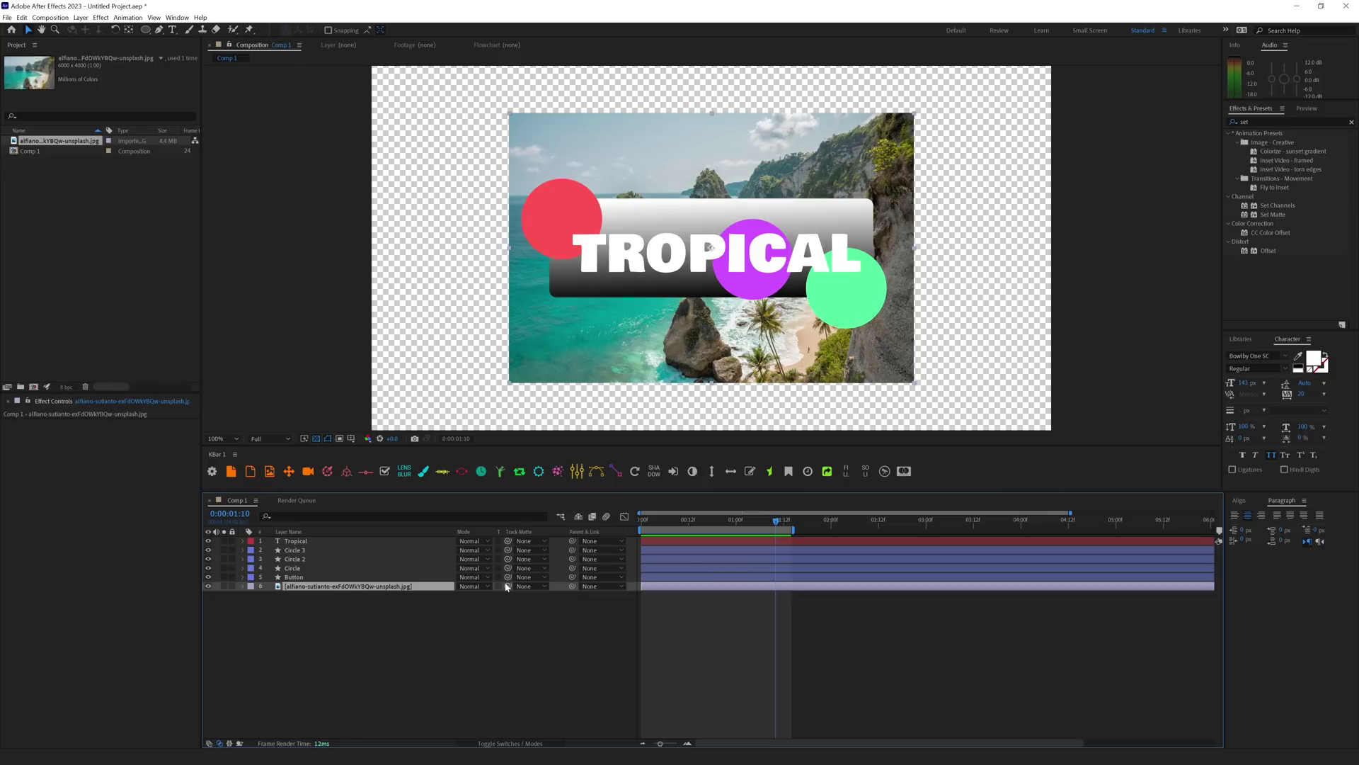
Make Button the track matte for the beach photo, Tropical text and three circles
{"action": "left_click_drag", "start_coordinate": [507, 589], "coordinate": [292, 578]}
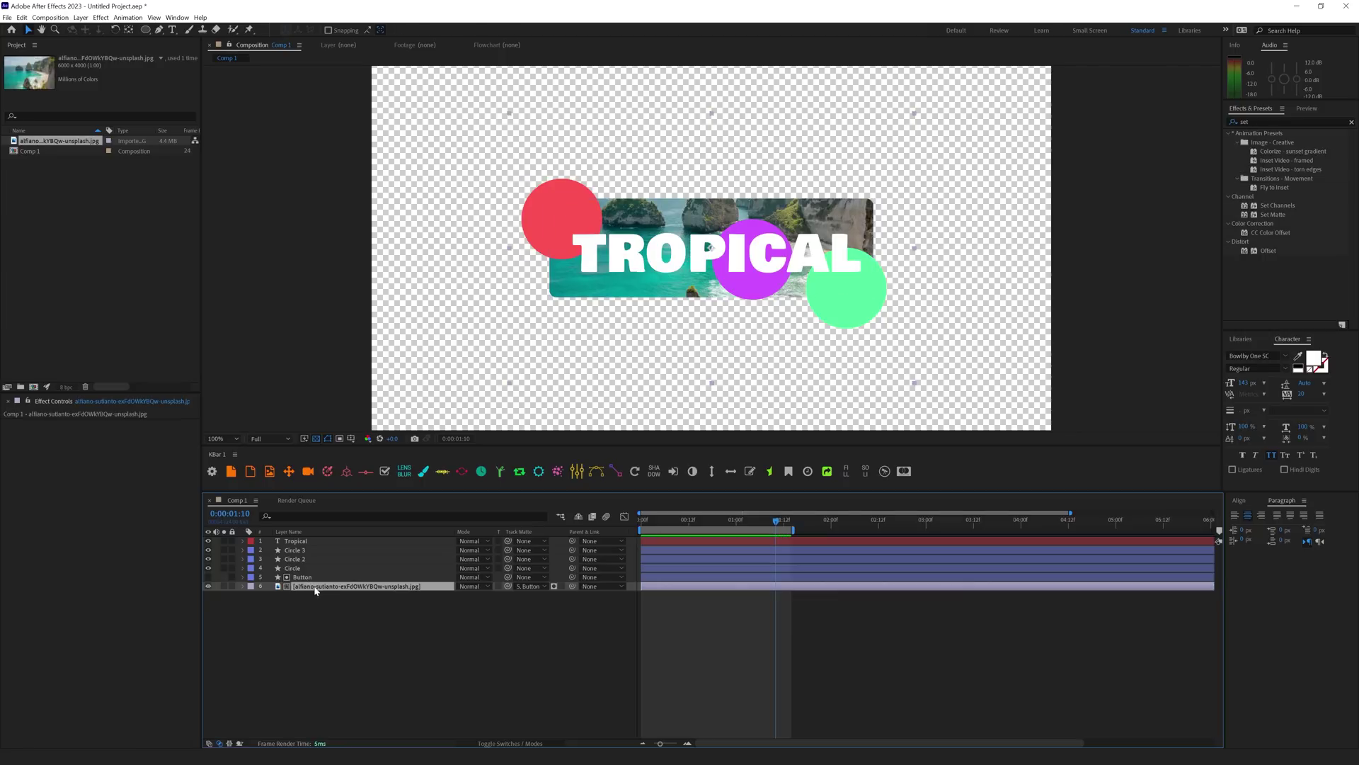
{"action": "left_click_drag", "start_coordinate": [282, 570], "coordinate": [284, 539]}
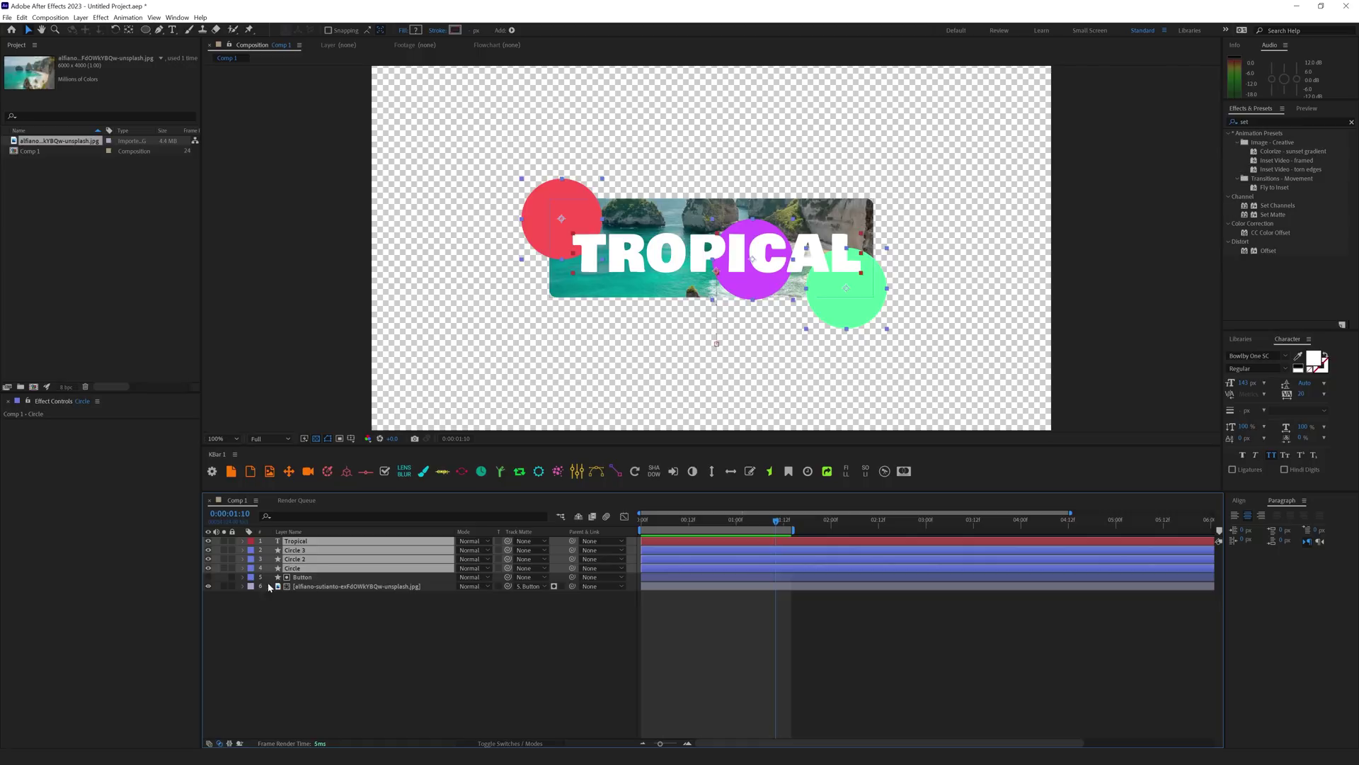
{"action": "left_click_drag", "start_coordinate": [507, 567], "coordinate": [301, 584]}
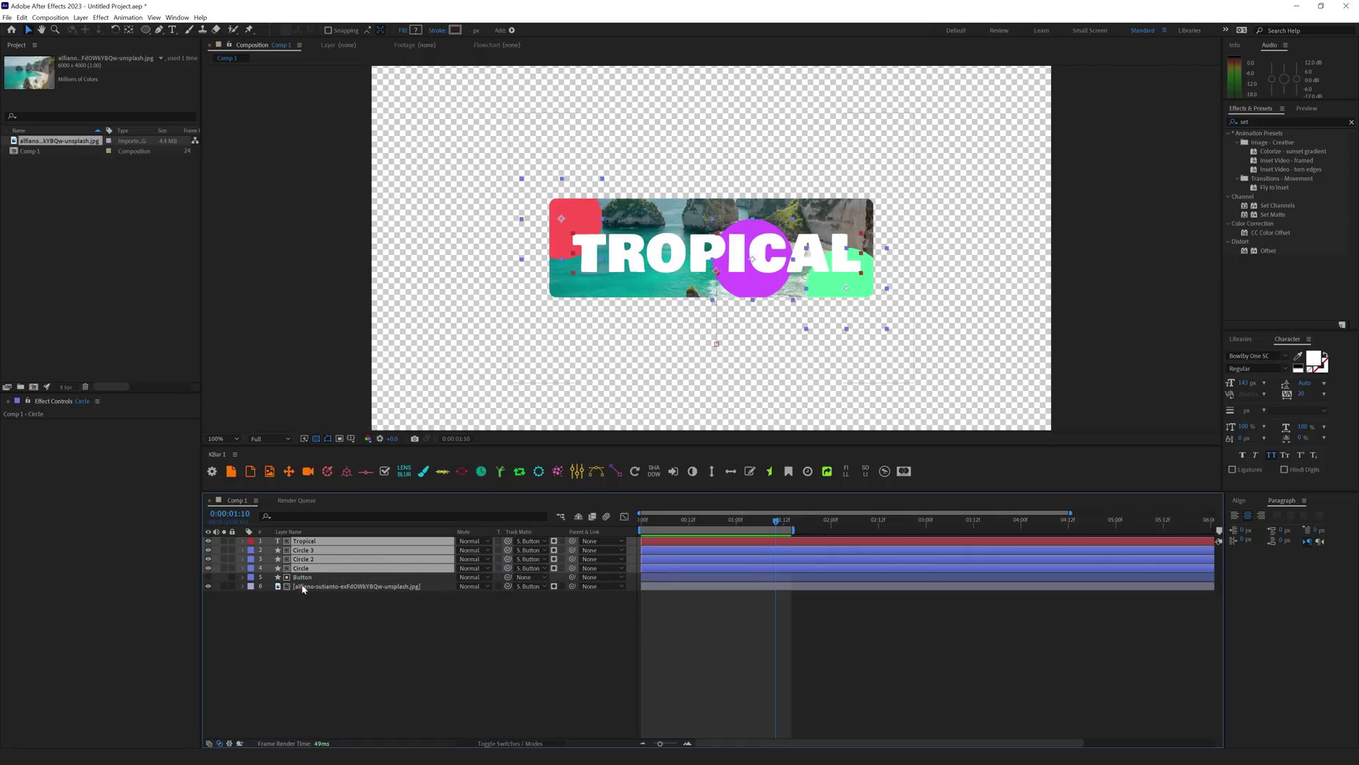
{"action": "left_click", "coordinate": [303, 578]}
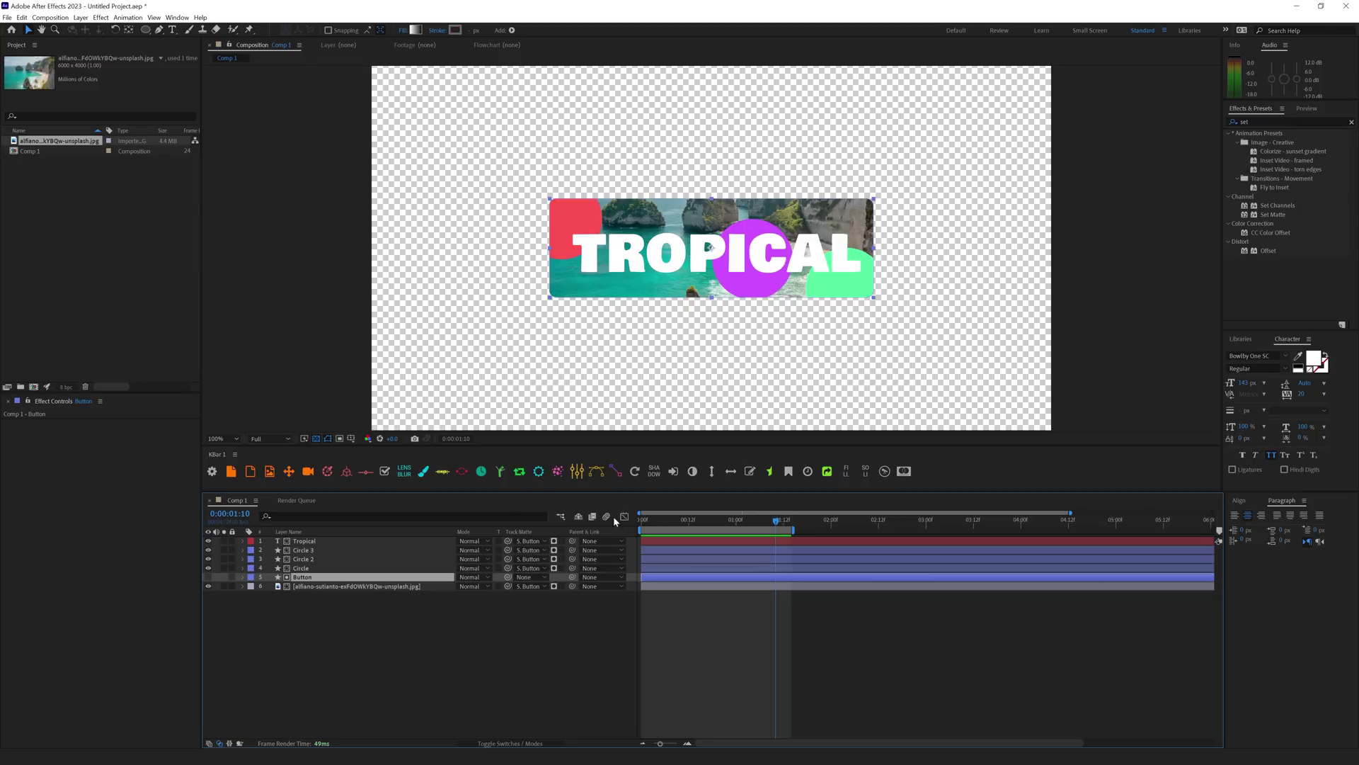
Scrub and preview the banner animation, then stop playback
{"action": "mouse_move", "coordinate": [689, 520]}
{"action": "left_mouse_down"}
{"action": "mouse_move", "coordinate": [621, 519]}
{"action": "mouse_move", "coordinate": [673, 524]}
{"action": "left_mouse_up"}
{"action": "key", "text": "space"}
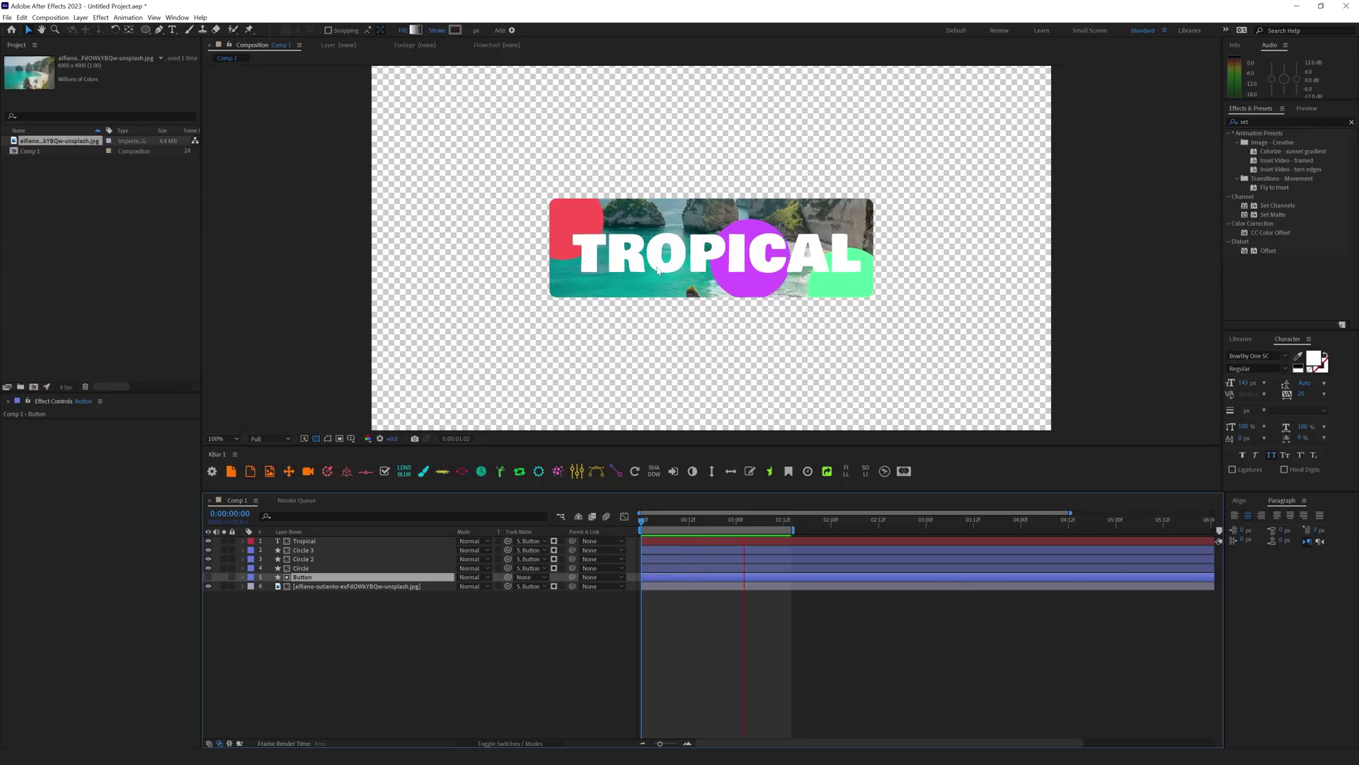
{"action": "key", "text": "space"}
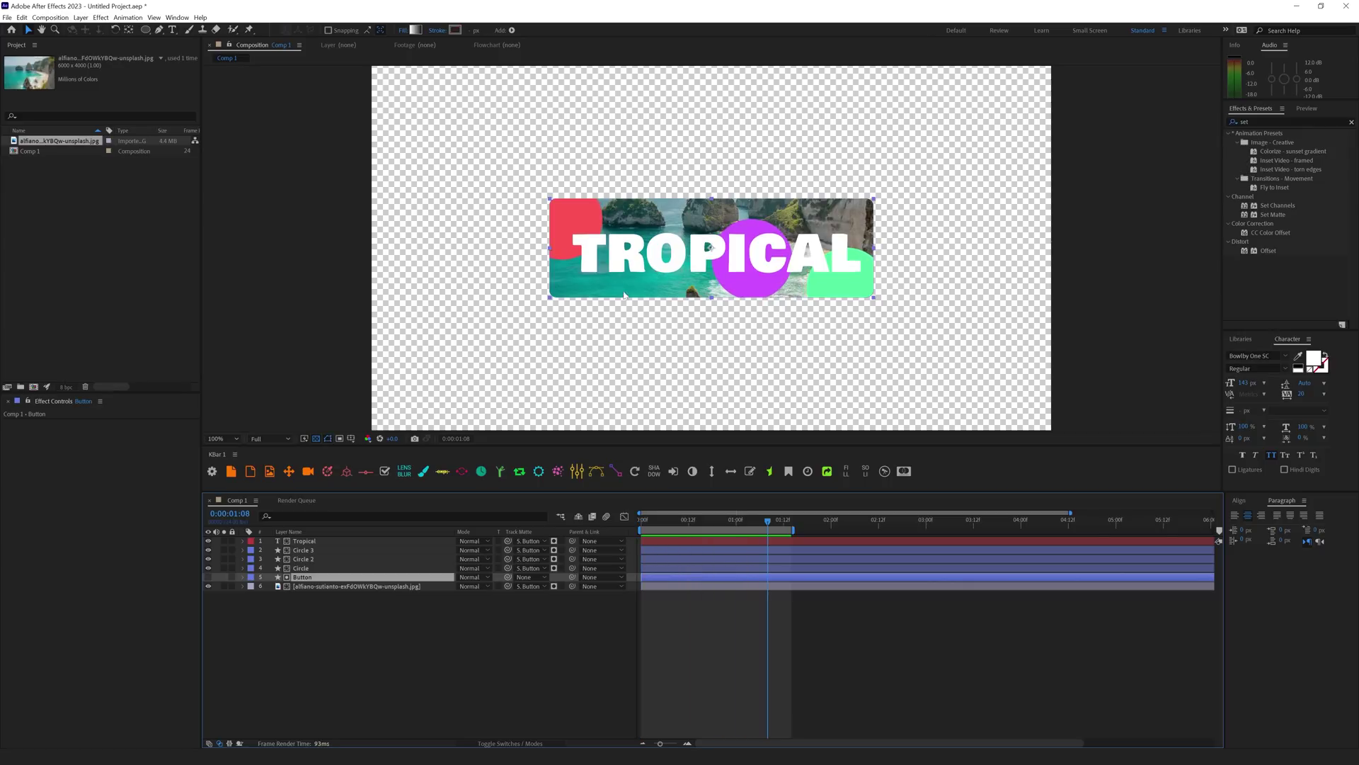
Switch the photo and the Circle, Circle 2 and Circle 3 mattes from alpha to luma
{"action": "left_click", "coordinate": [386, 645]}
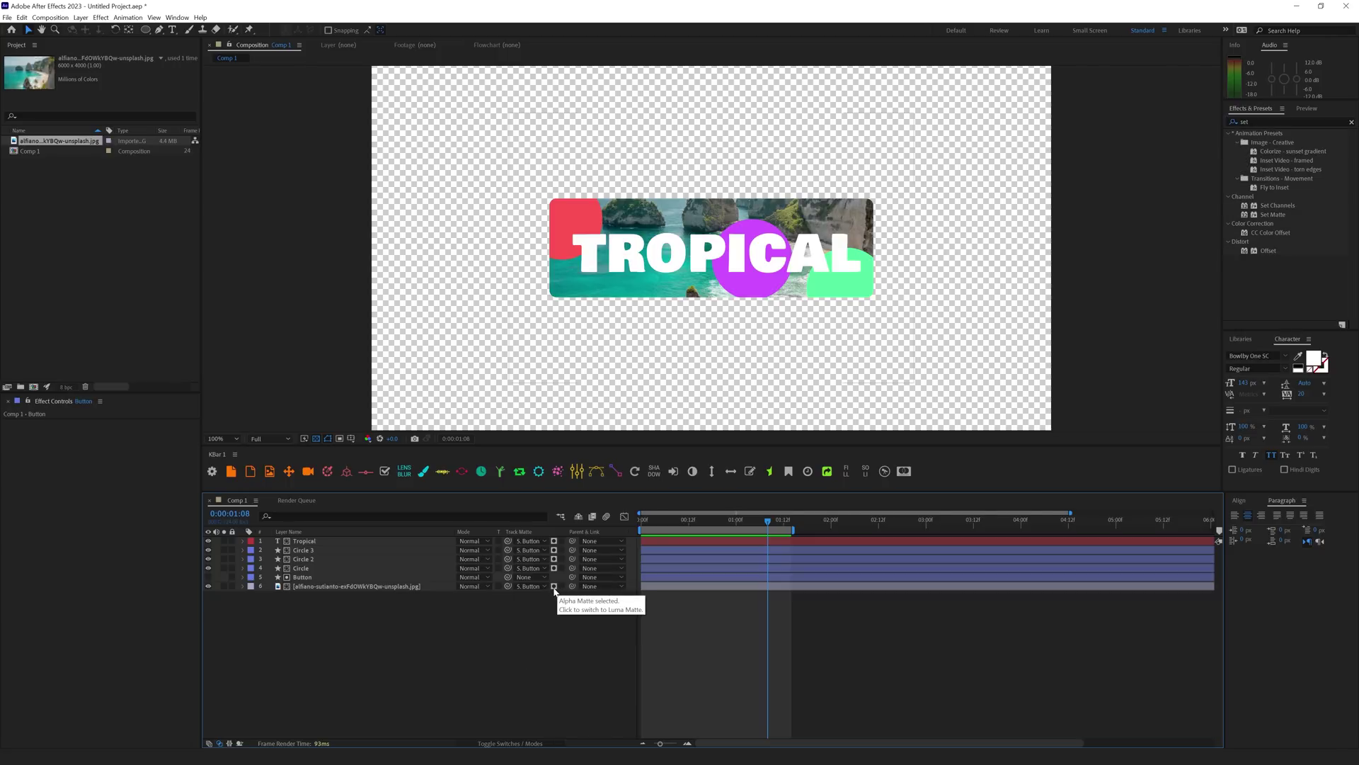
{"action": "left_click", "coordinate": [554, 587]}
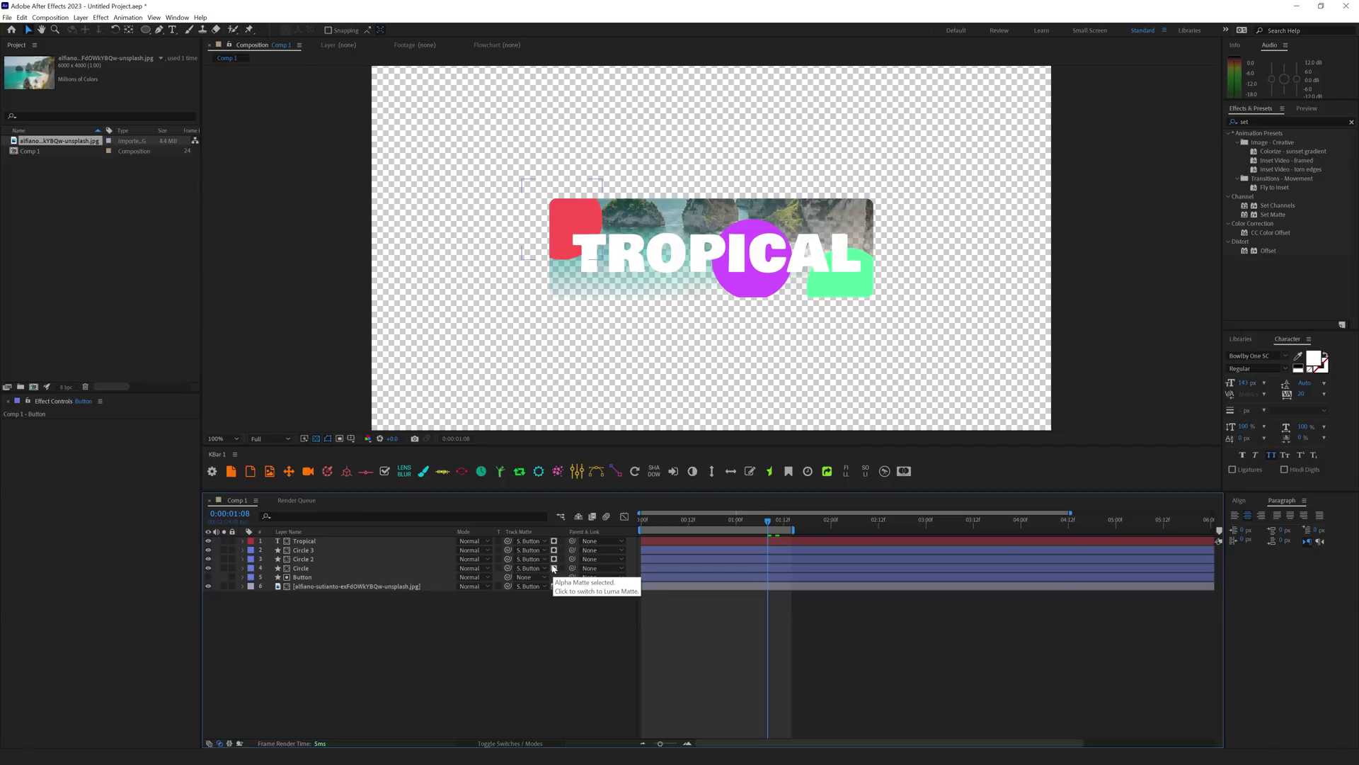
{"action": "left_click", "coordinate": [554, 567]}
{"action": "left_click", "coordinate": [554, 558]}
{"action": "left_click", "coordinate": [555, 549]}
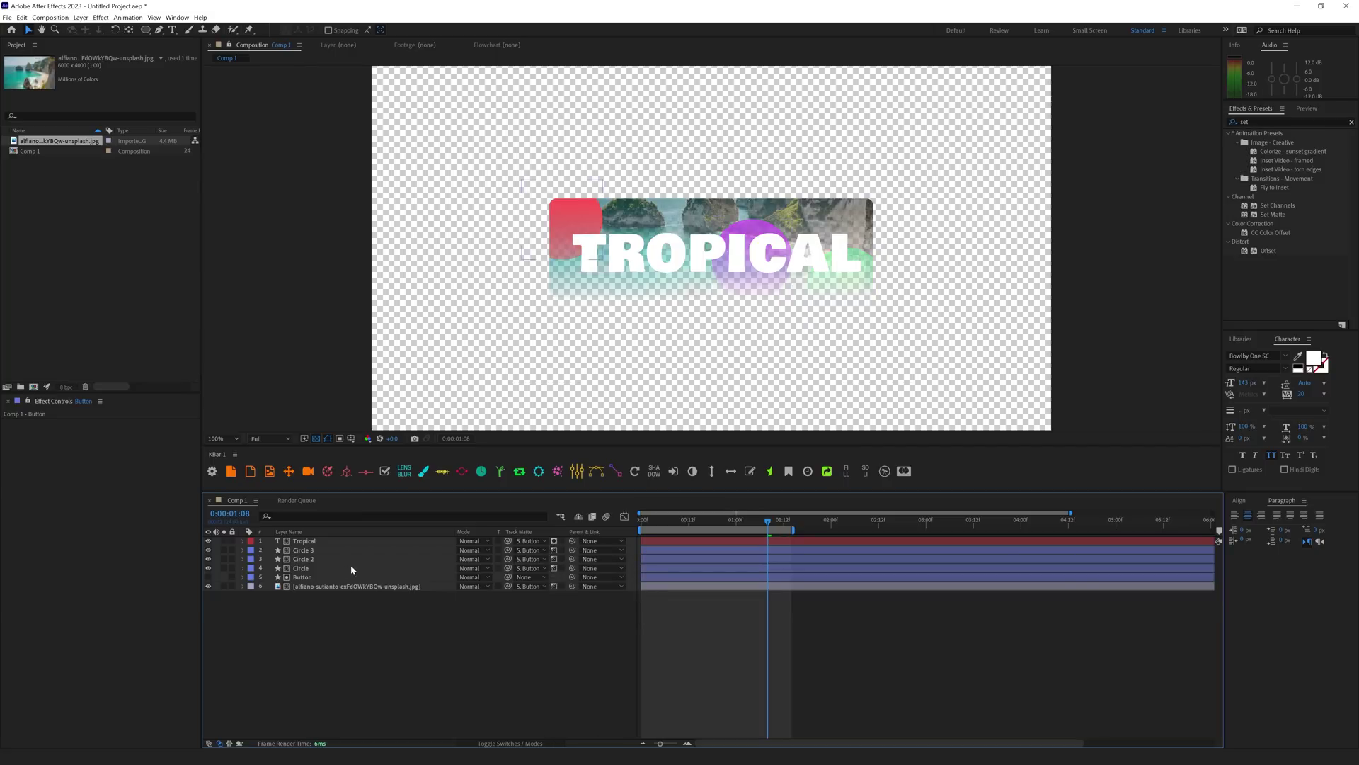
Preview the result and change the photo's matte so it fills the whole button
{"action": "key", "text": "space"}
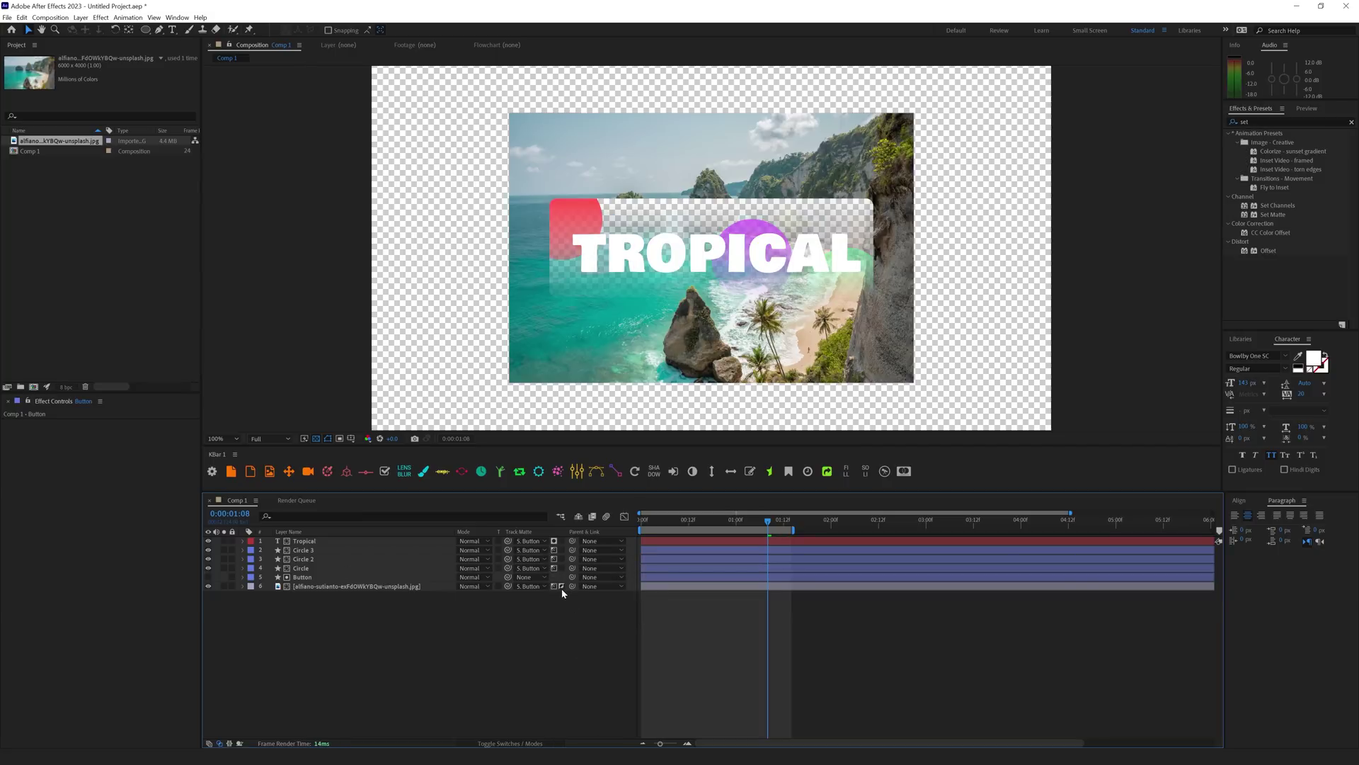
{"action": "key", "text": "space"}
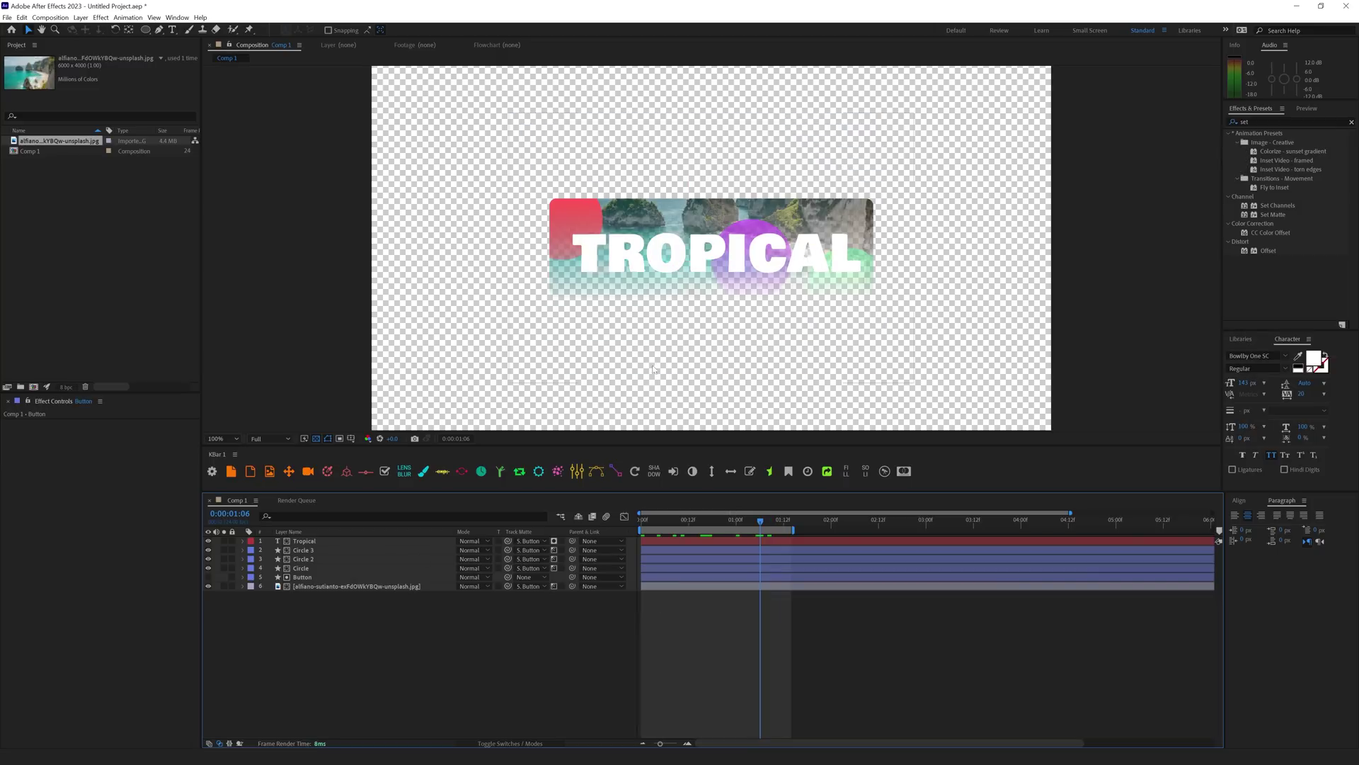
{"action": "key", "text": "space"}
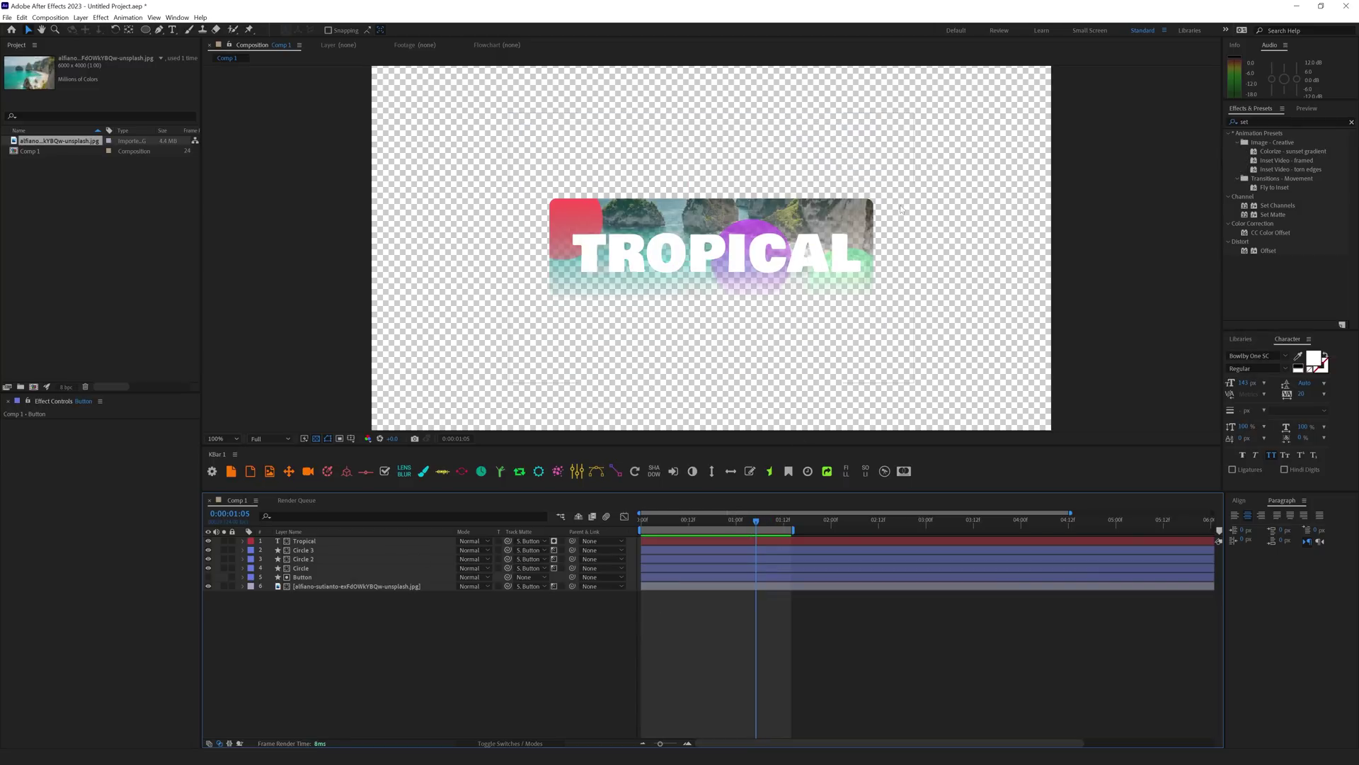
{"action": "left_click", "coordinate": [554, 587]}
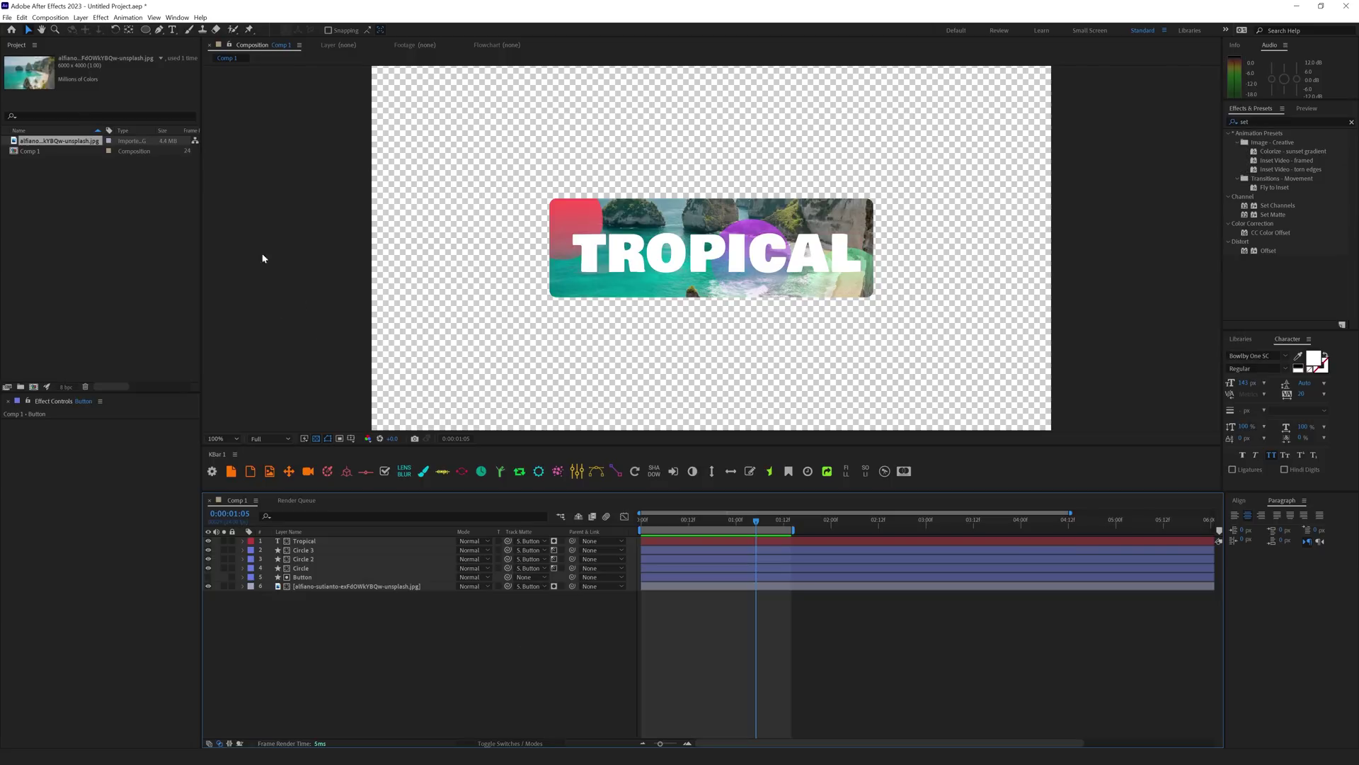
Add Comp 1 to the Render Queue via the Composition menu
{"action": "left_click", "coordinate": [51, 17]}
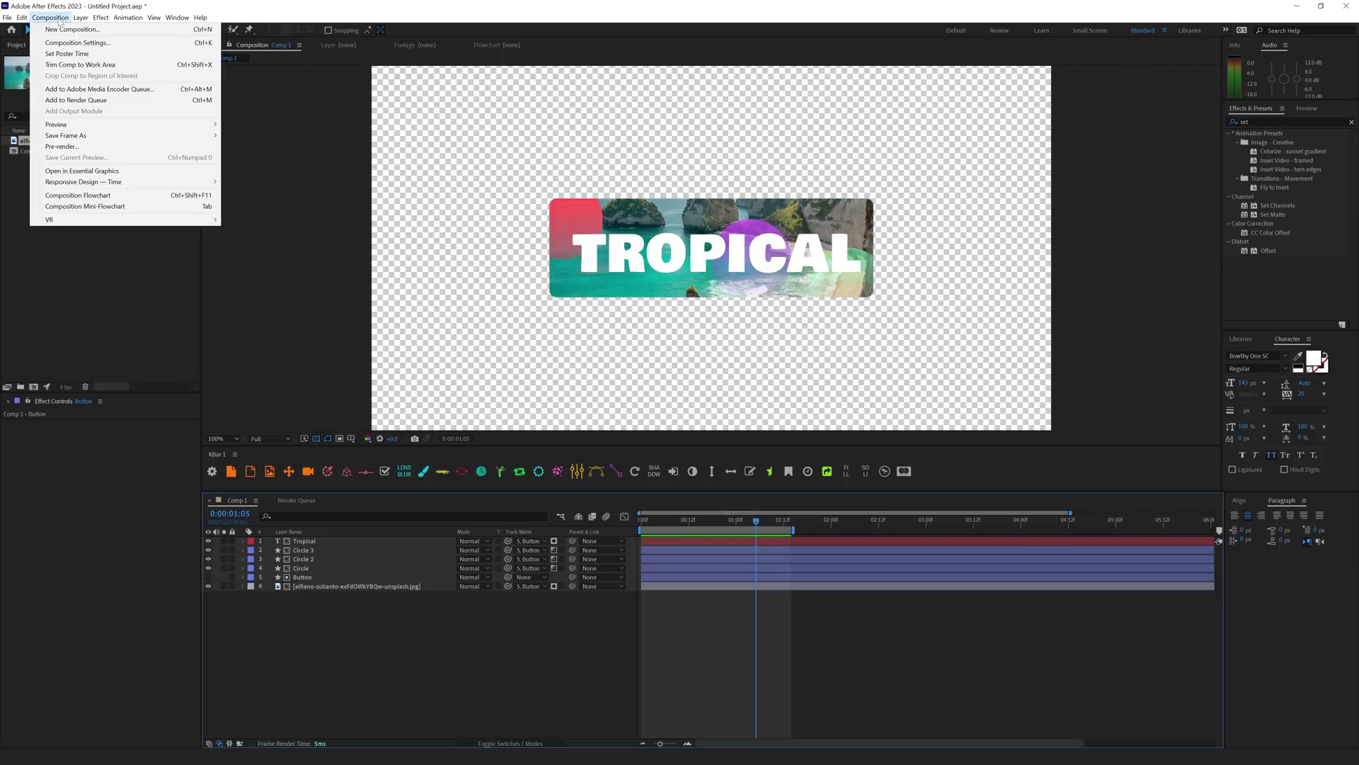
{"action": "left_click", "coordinate": [63, 102]}
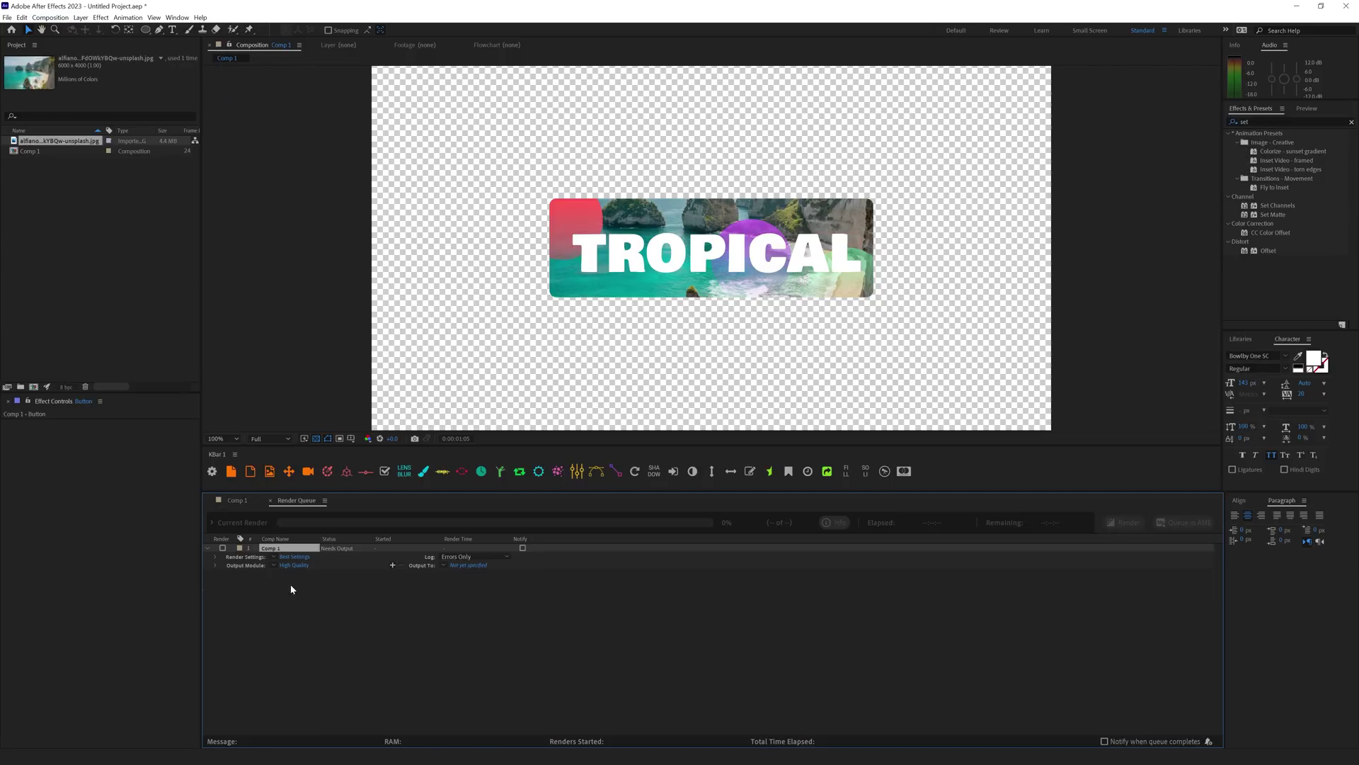
{"action": "left_click", "coordinate": [272, 564]}
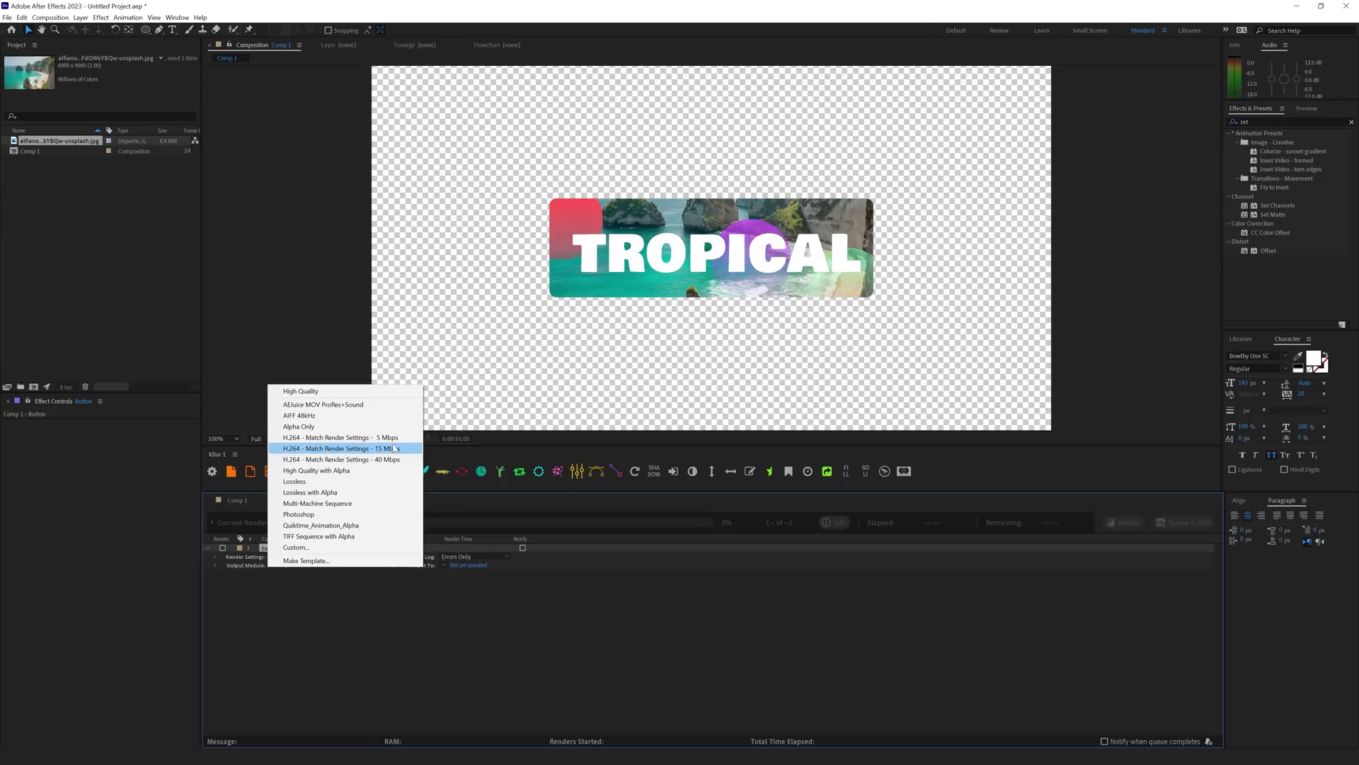
{"action": "left_click", "coordinate": [259, 676]}
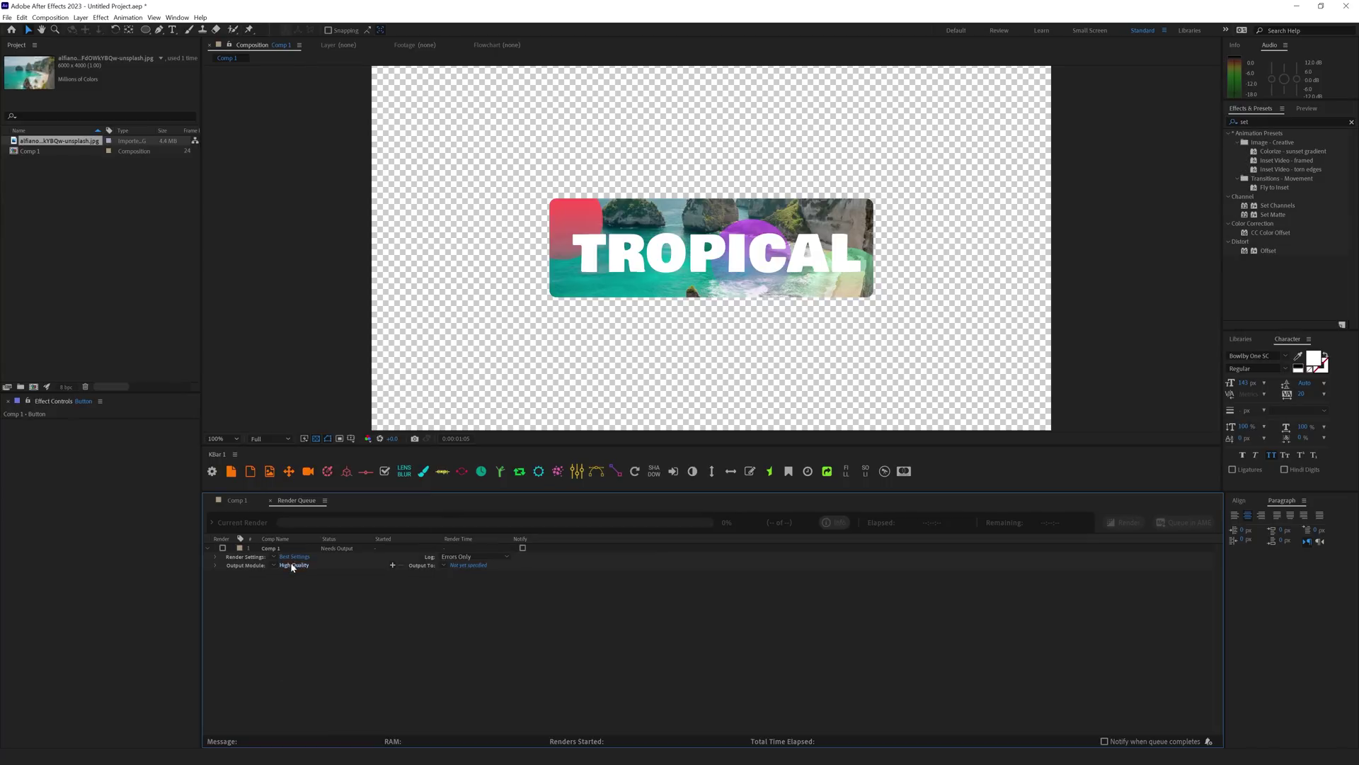
Set the output module format to H.264 with a 50 Mbps target bitrate
{"action": "left_click", "coordinate": [291, 565]}
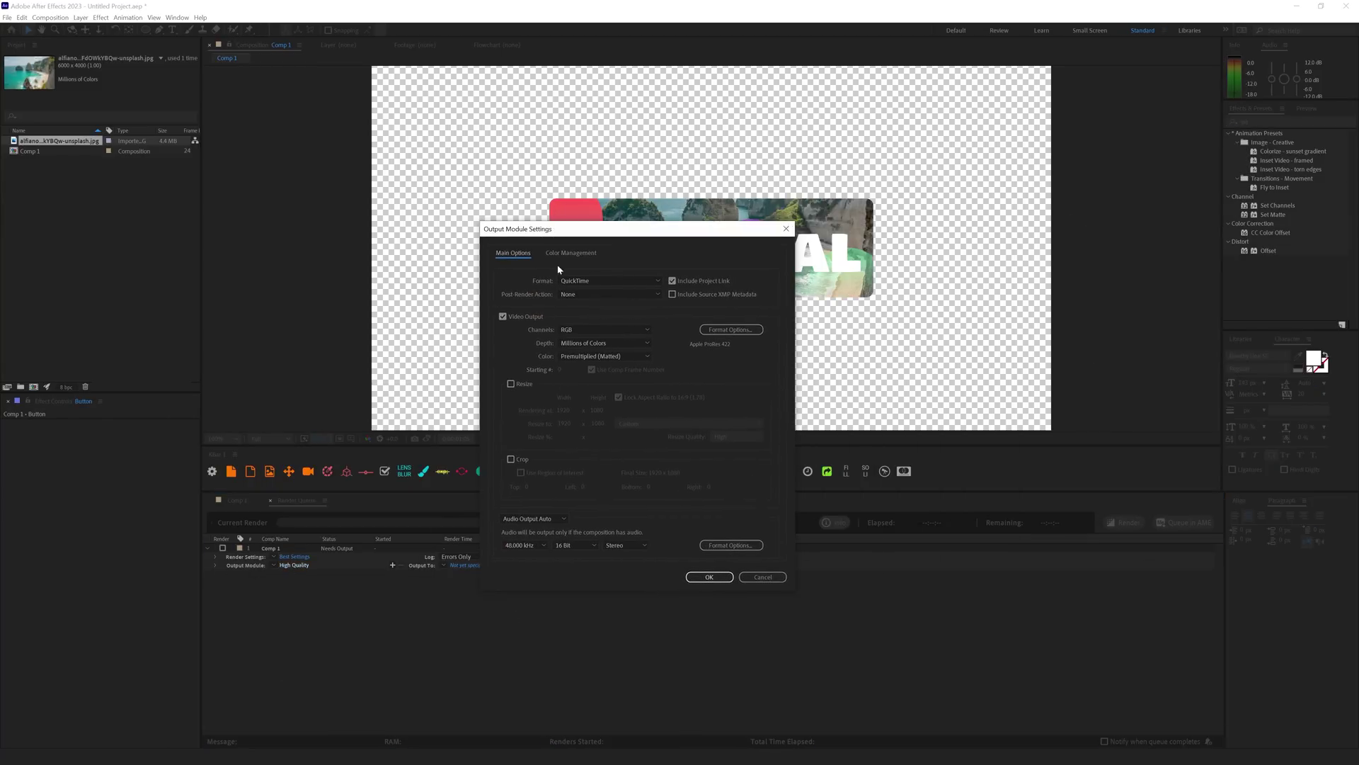
{"action": "left_click", "coordinate": [626, 280]}
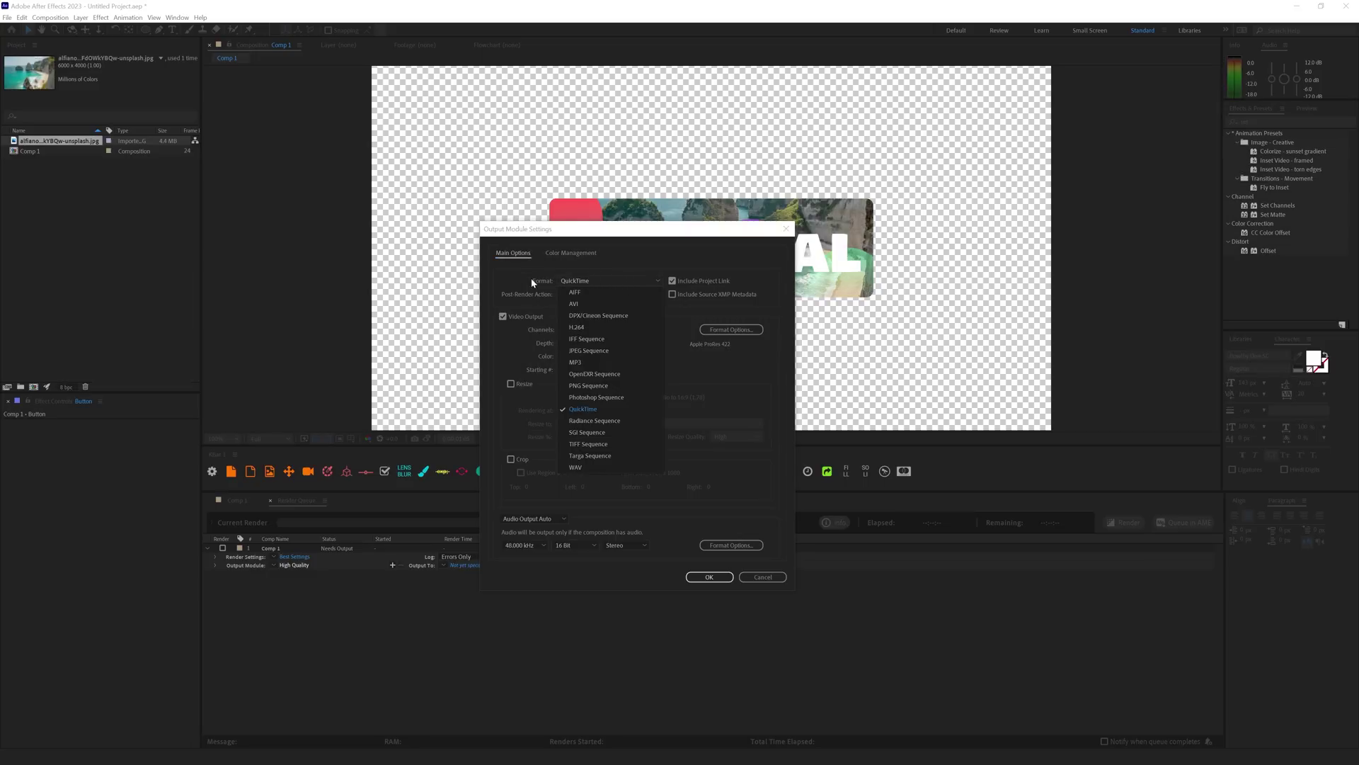
{"action": "left_click", "coordinate": [576, 327]}
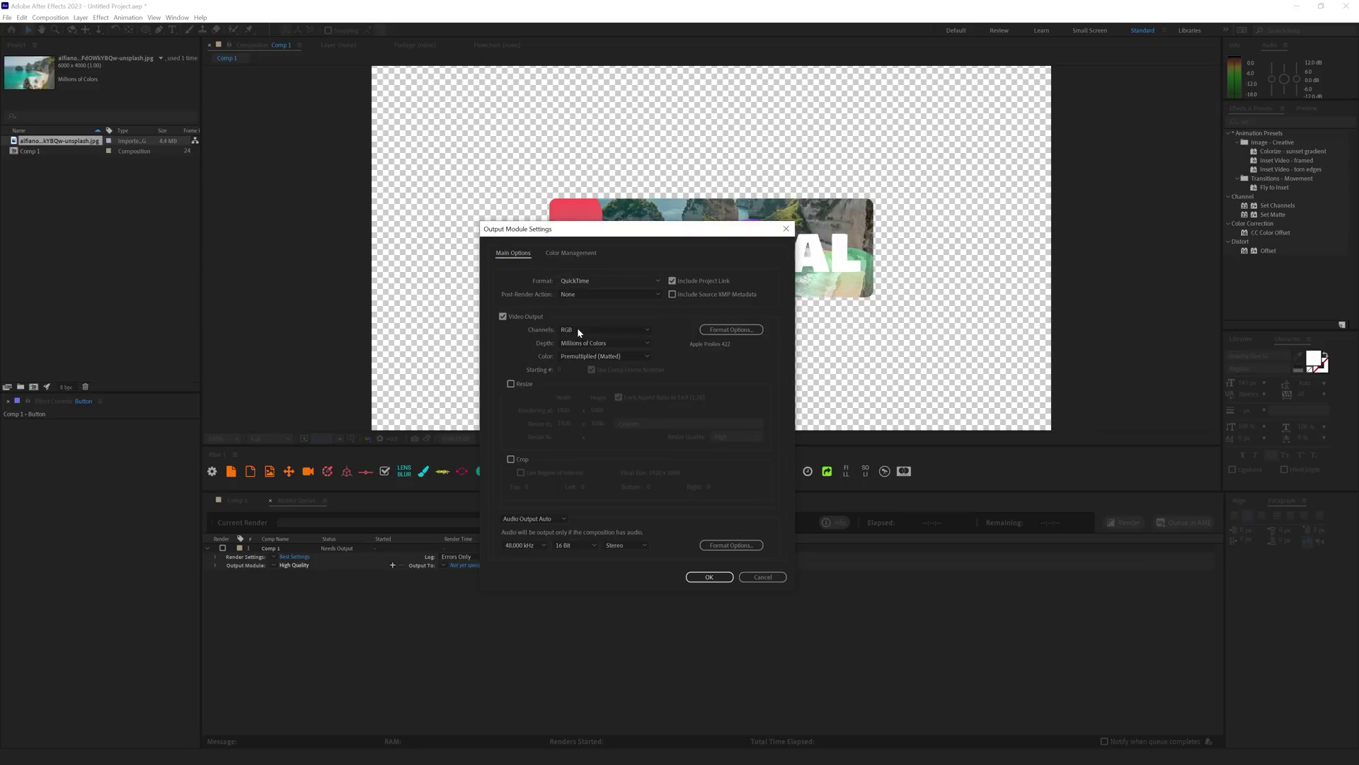
{"action": "left_click", "coordinate": [729, 330]}
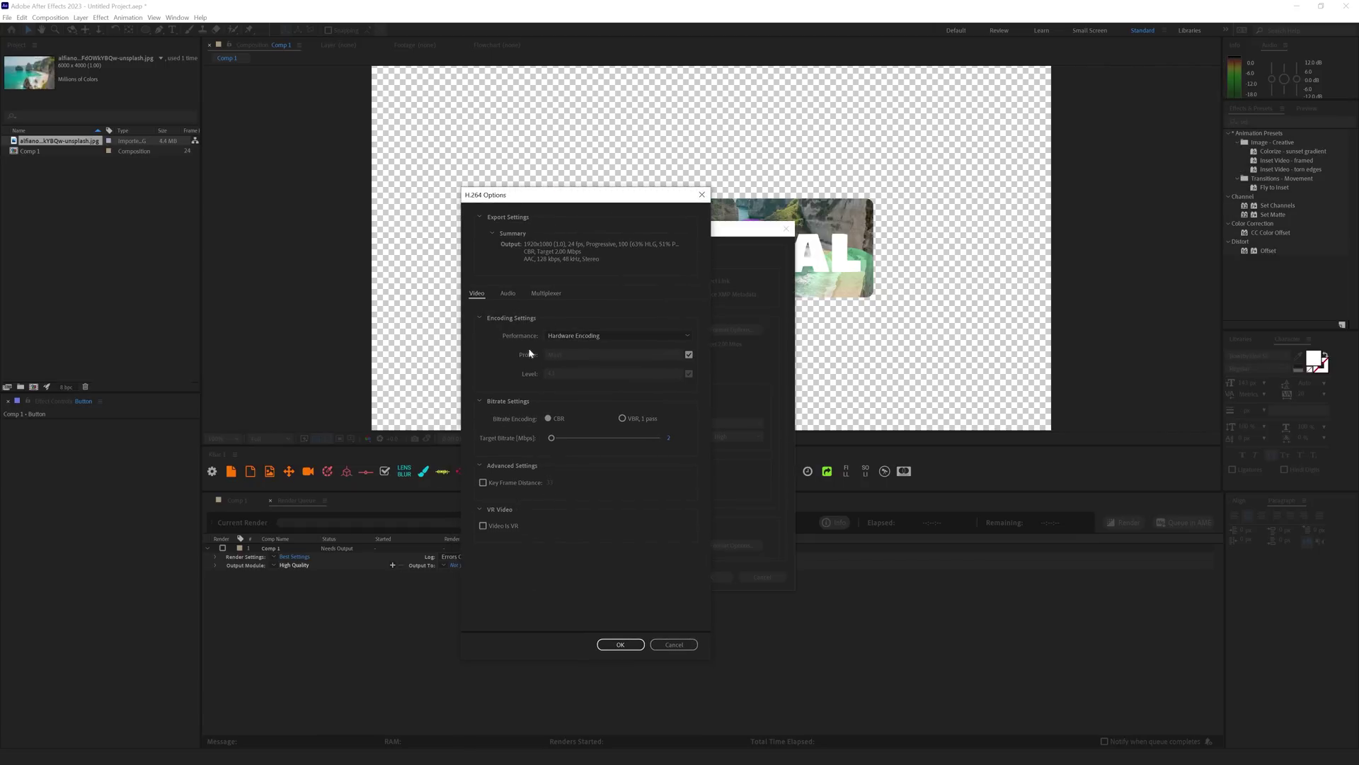
{"action": "left_click", "coordinate": [668, 438]}
{"action": "type", "text": "50"}
{"action": "key", "text": "Tab"}
{"action": "left_click", "coordinate": [620, 643]}
{"action": "key", "text": "Return"}
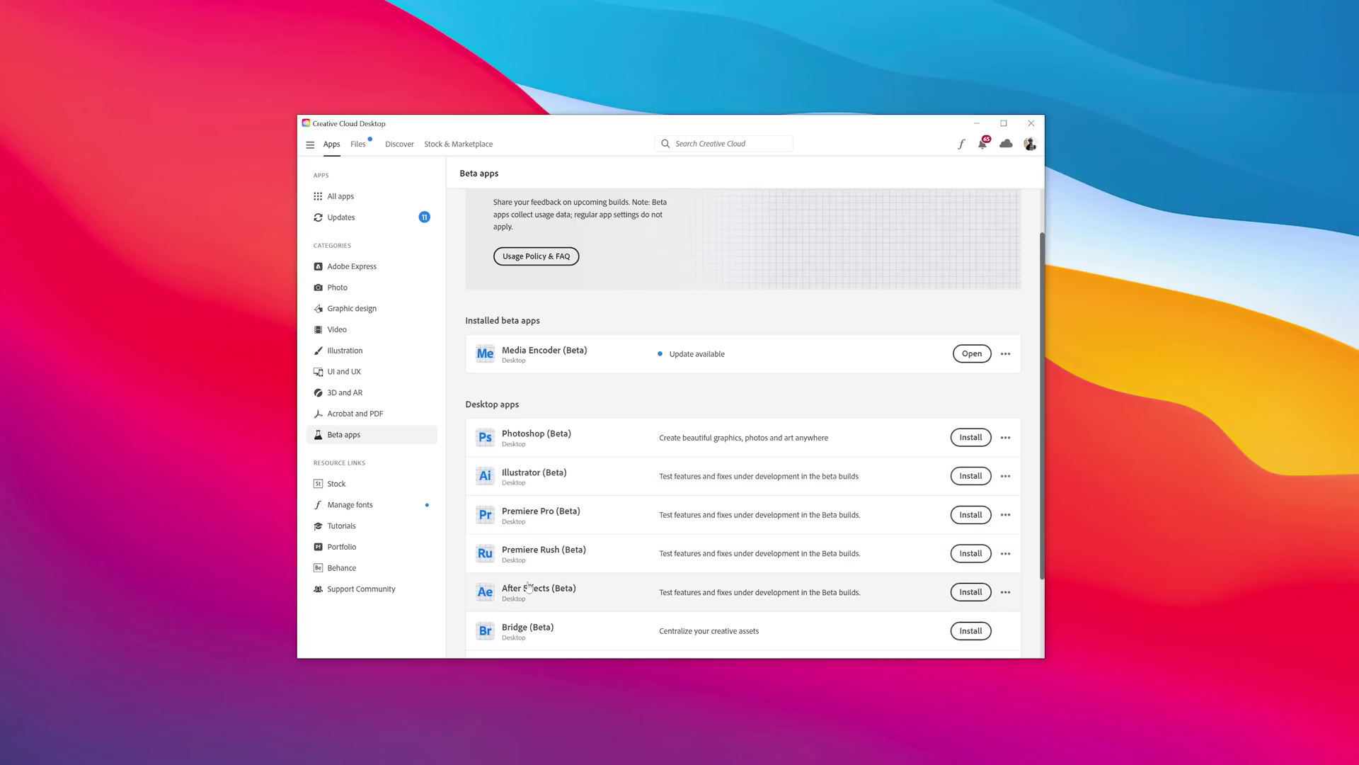
Install After Effects (Beta) from the Creative Cloud Beta apps list
{"action": "left_click", "coordinate": [973, 594]}
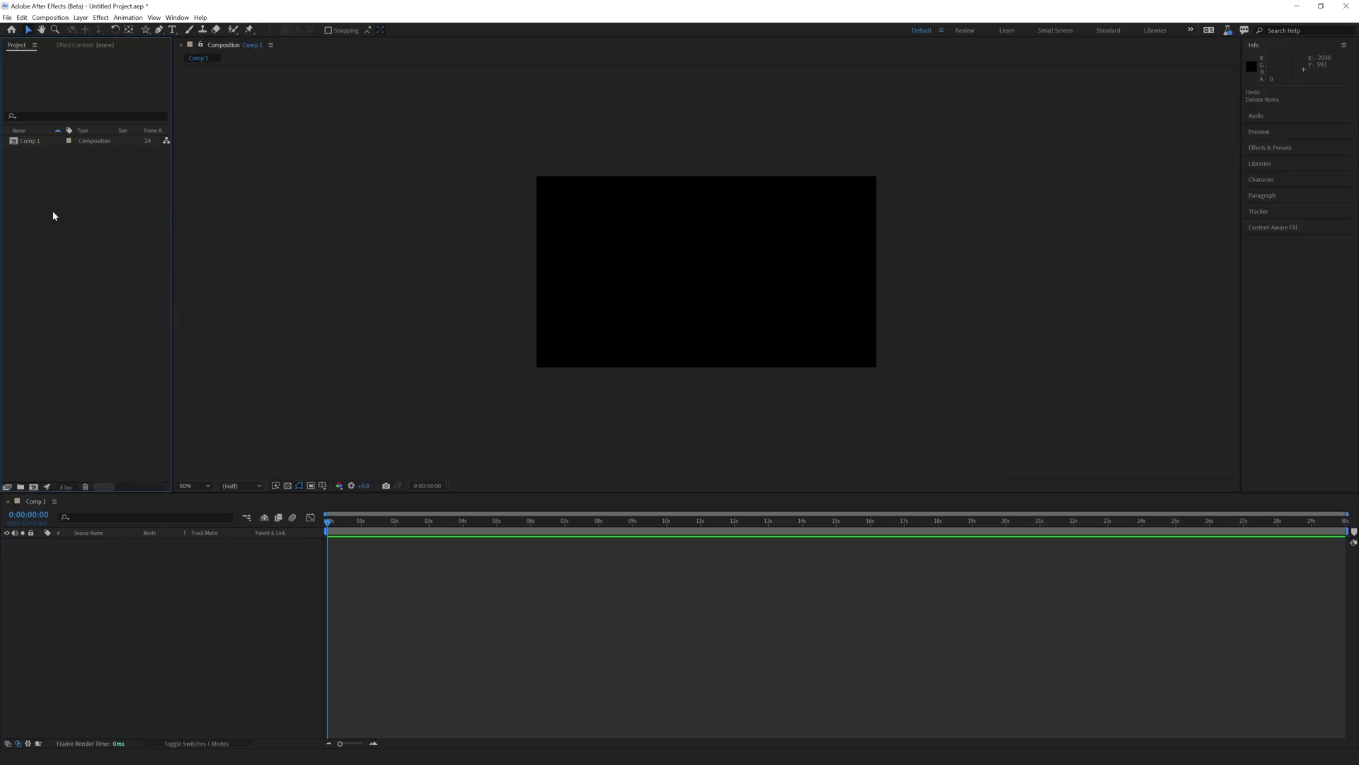
Import Plane.obj from the 3D Model folder and drag it into Comp 1
{"action": "double_click", "coordinate": [55, 217]}
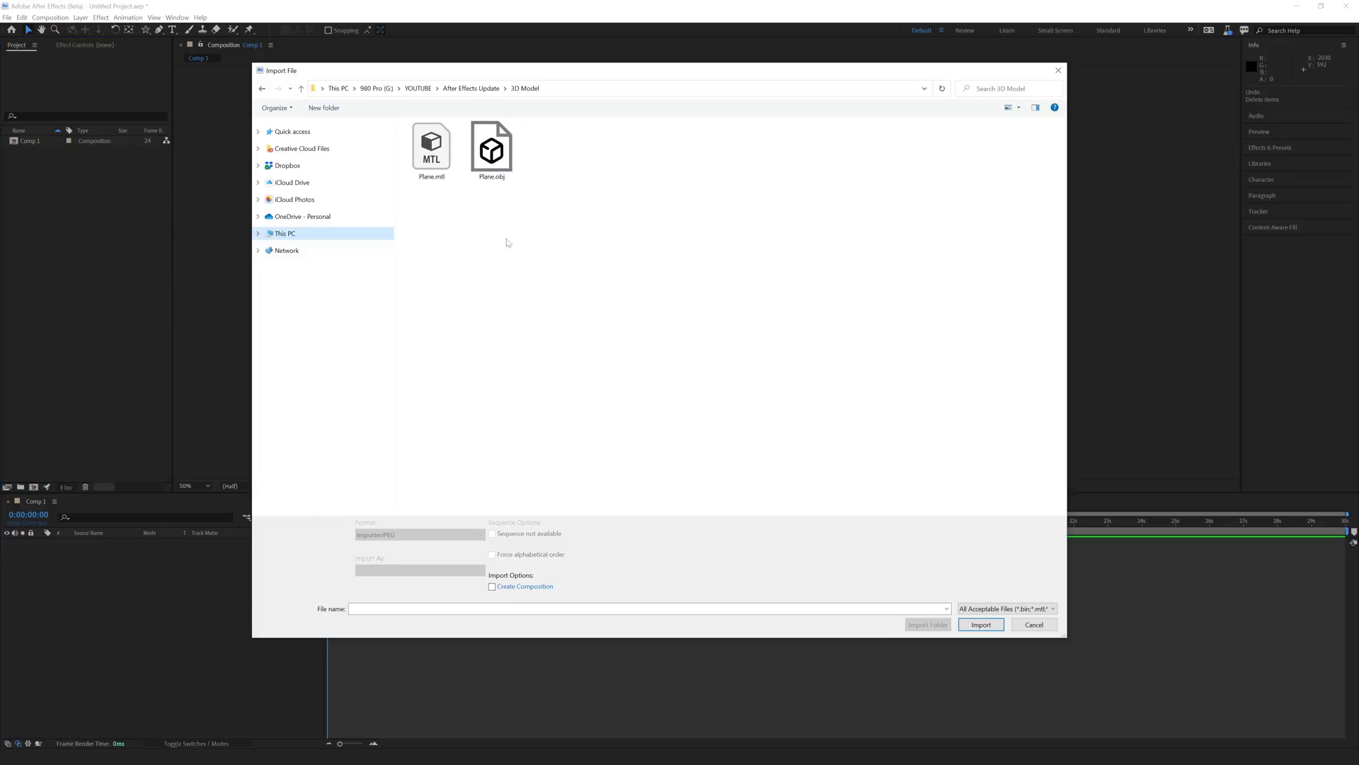
{"action": "double_click", "coordinate": [487, 163]}
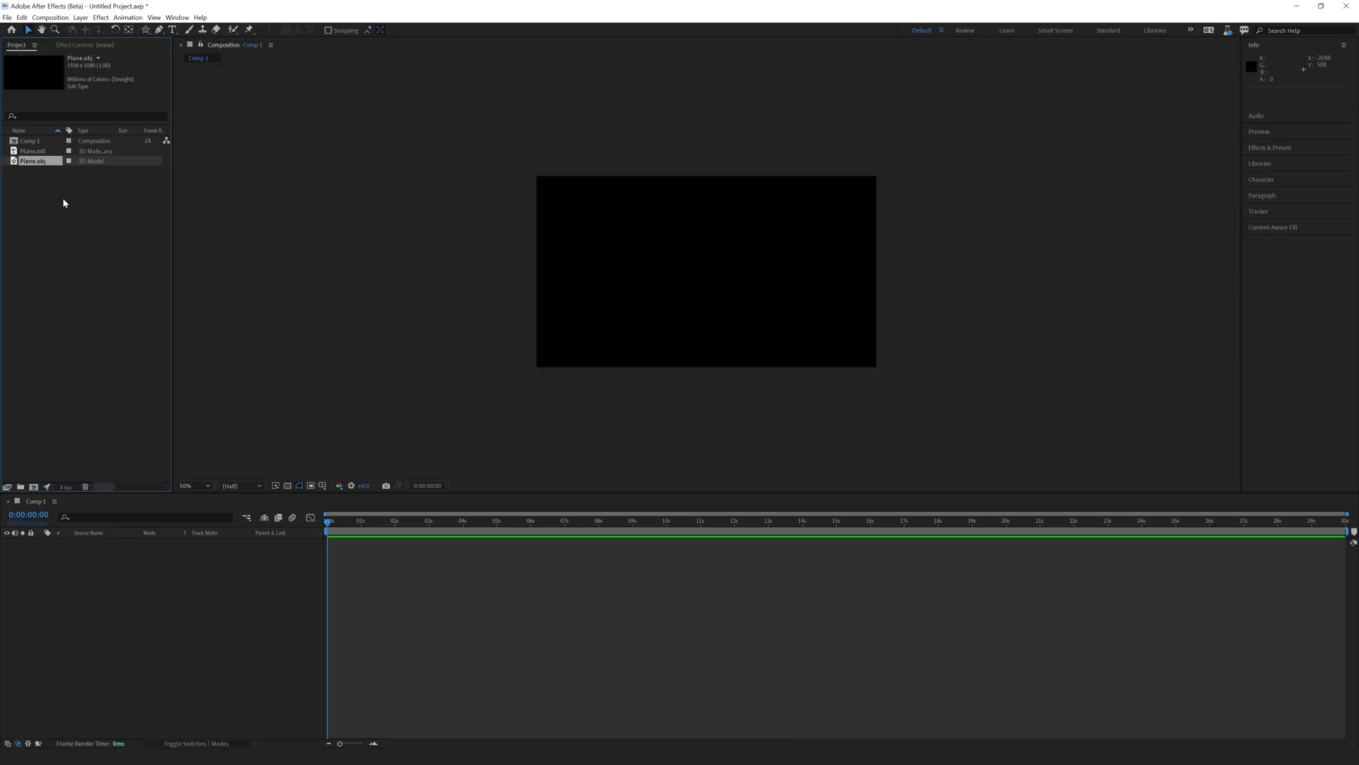
{"action": "left_click_drag", "start_coordinate": [26, 163], "coordinate": [181, 598]}
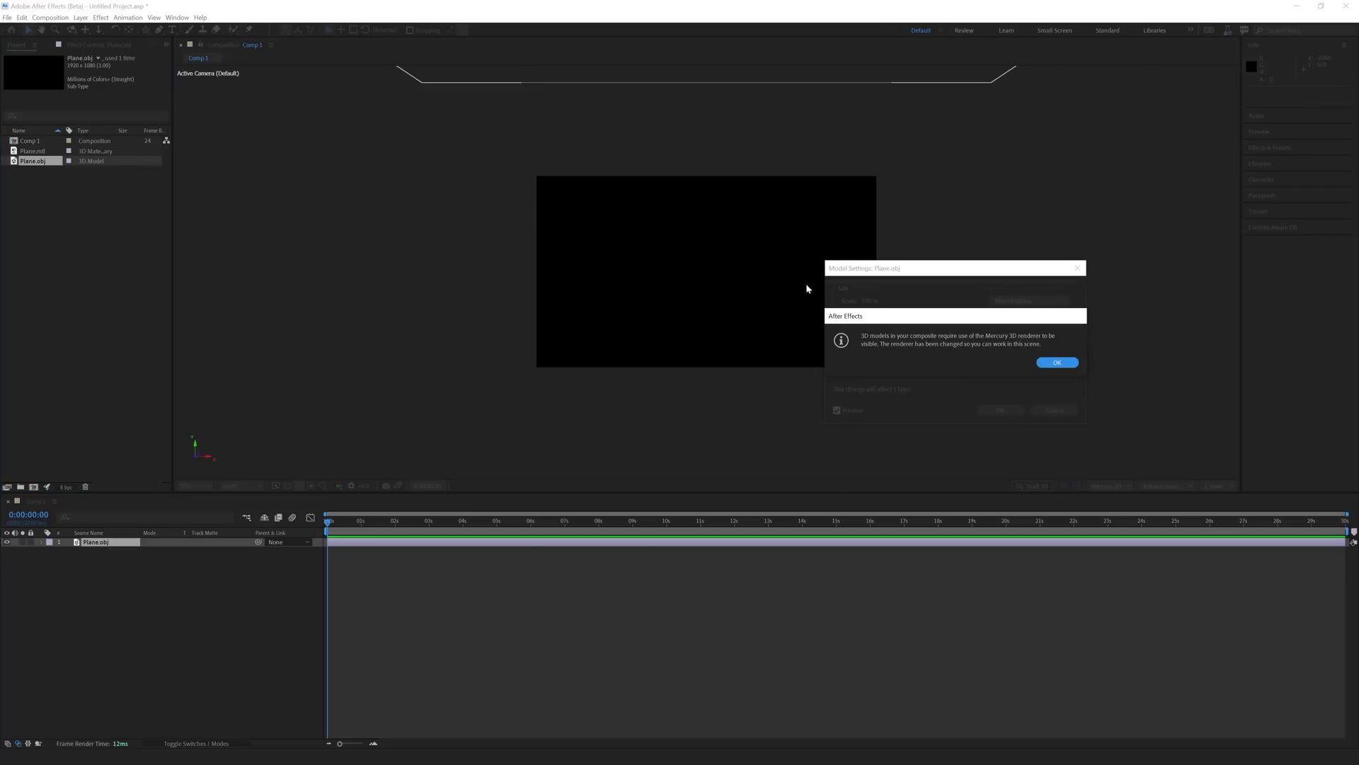
Accept the Mercury 3D renderer notice and set Plane.obj's model units to Centimeters
{"action": "left_click_drag", "start_coordinate": [913, 322], "coordinate": [599, 384]}
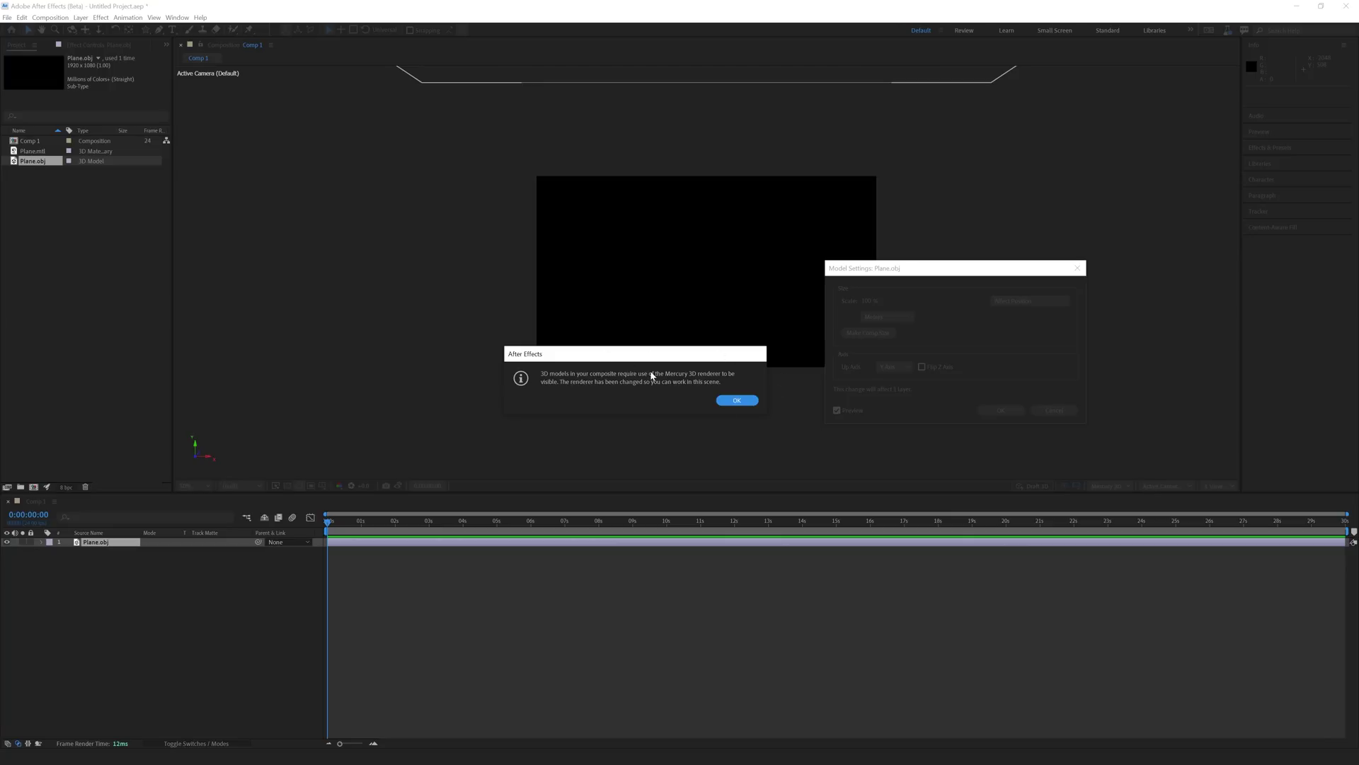
{"action": "left_click", "coordinate": [740, 401]}
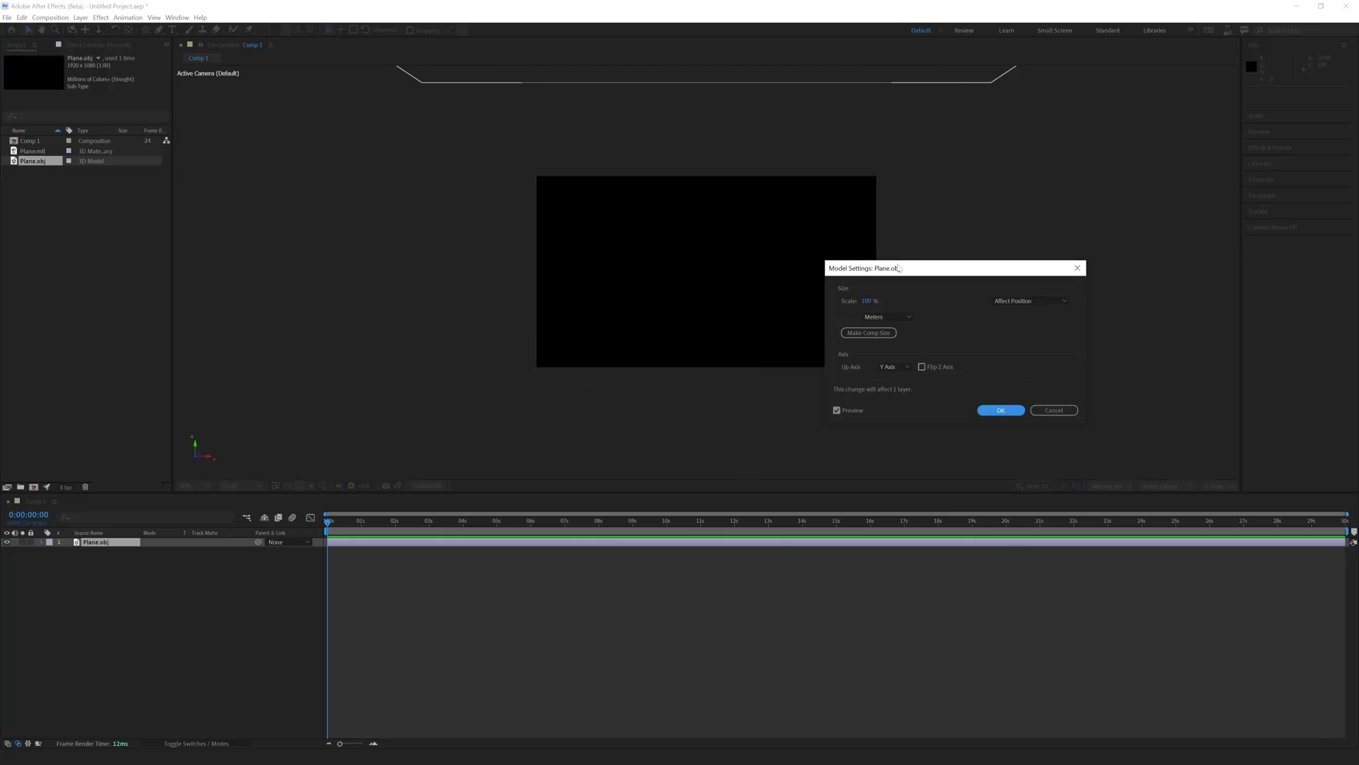
{"action": "left_click_drag", "start_coordinate": [902, 267], "coordinate": [858, 349]}
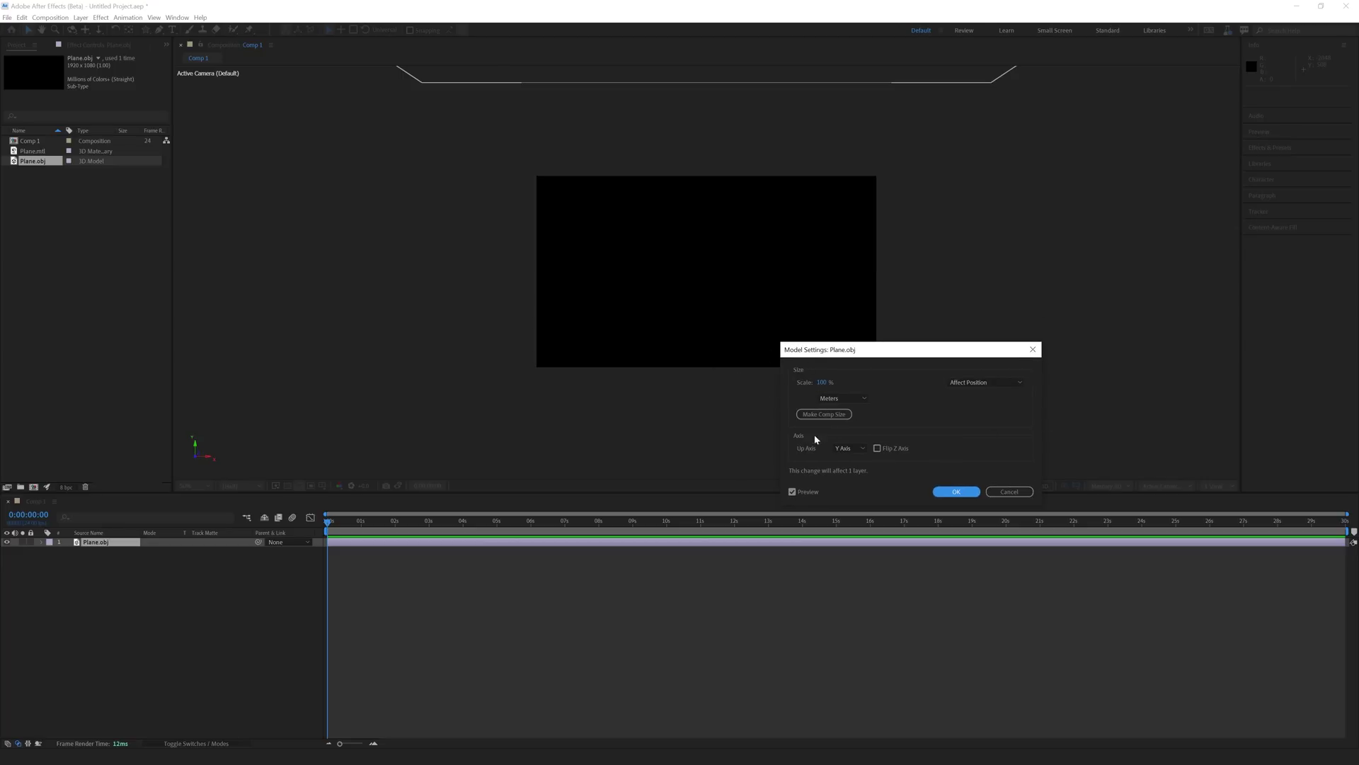
{"action": "left_click", "coordinate": [830, 398]}
{"action": "left_click", "coordinate": [853, 424]}
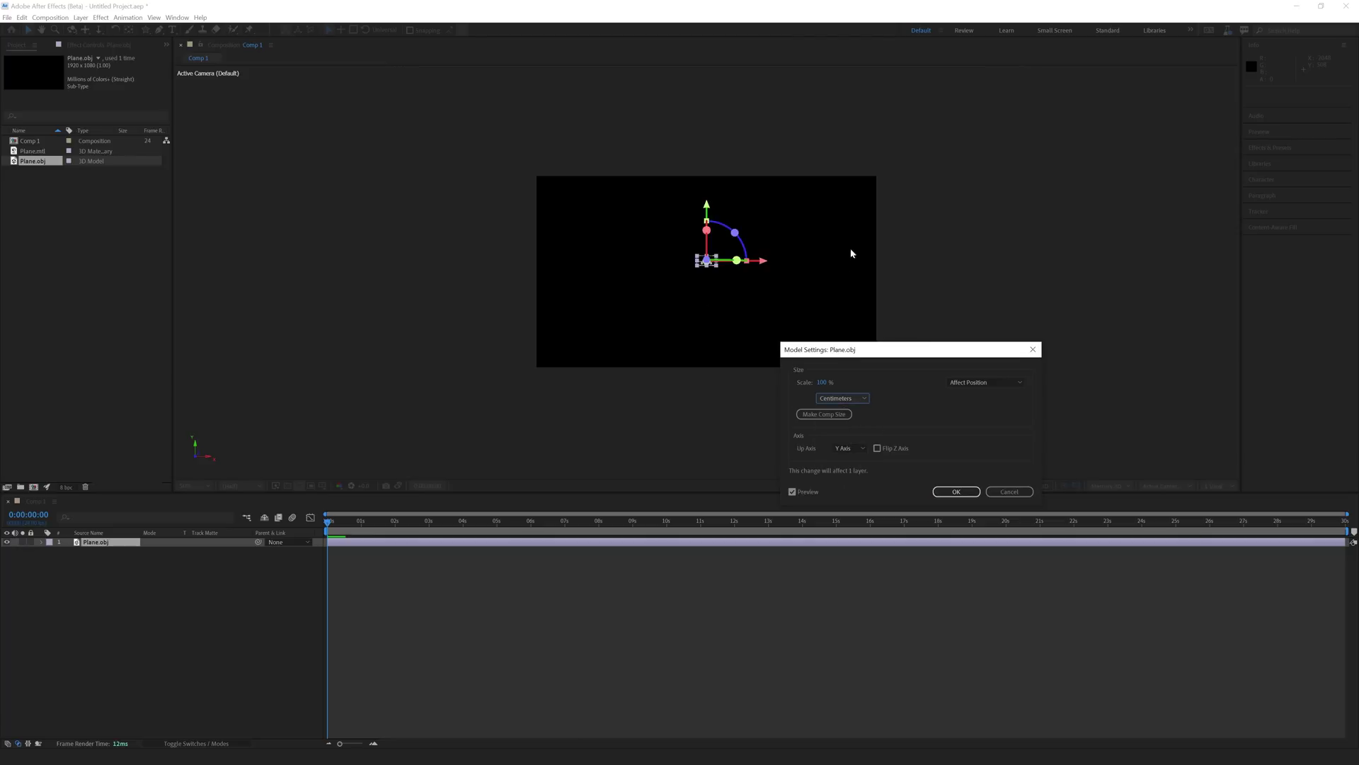
{"action": "left_click", "coordinate": [853, 399]}
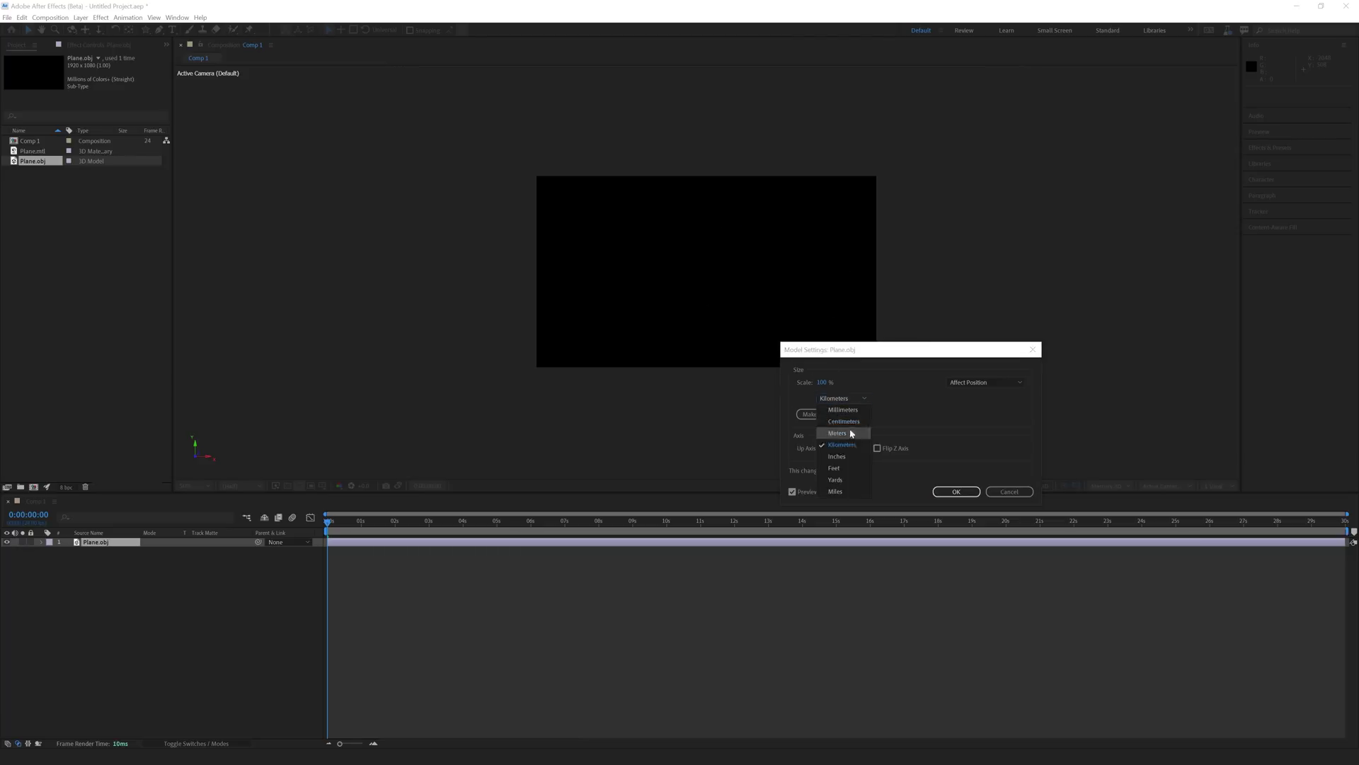
{"action": "left_click", "coordinate": [843, 409]}
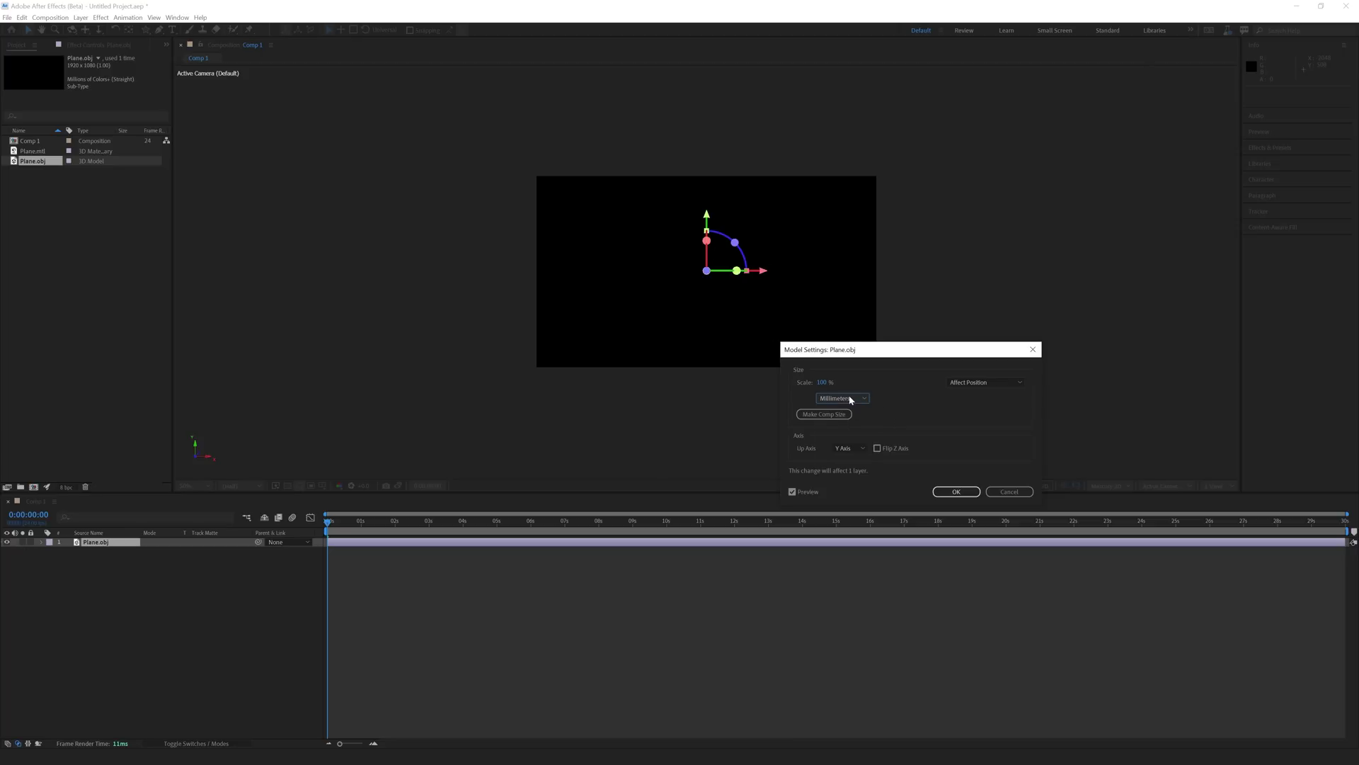
{"action": "left_click", "coordinate": [852, 401]}
{"action": "left_click", "coordinate": [853, 427]}
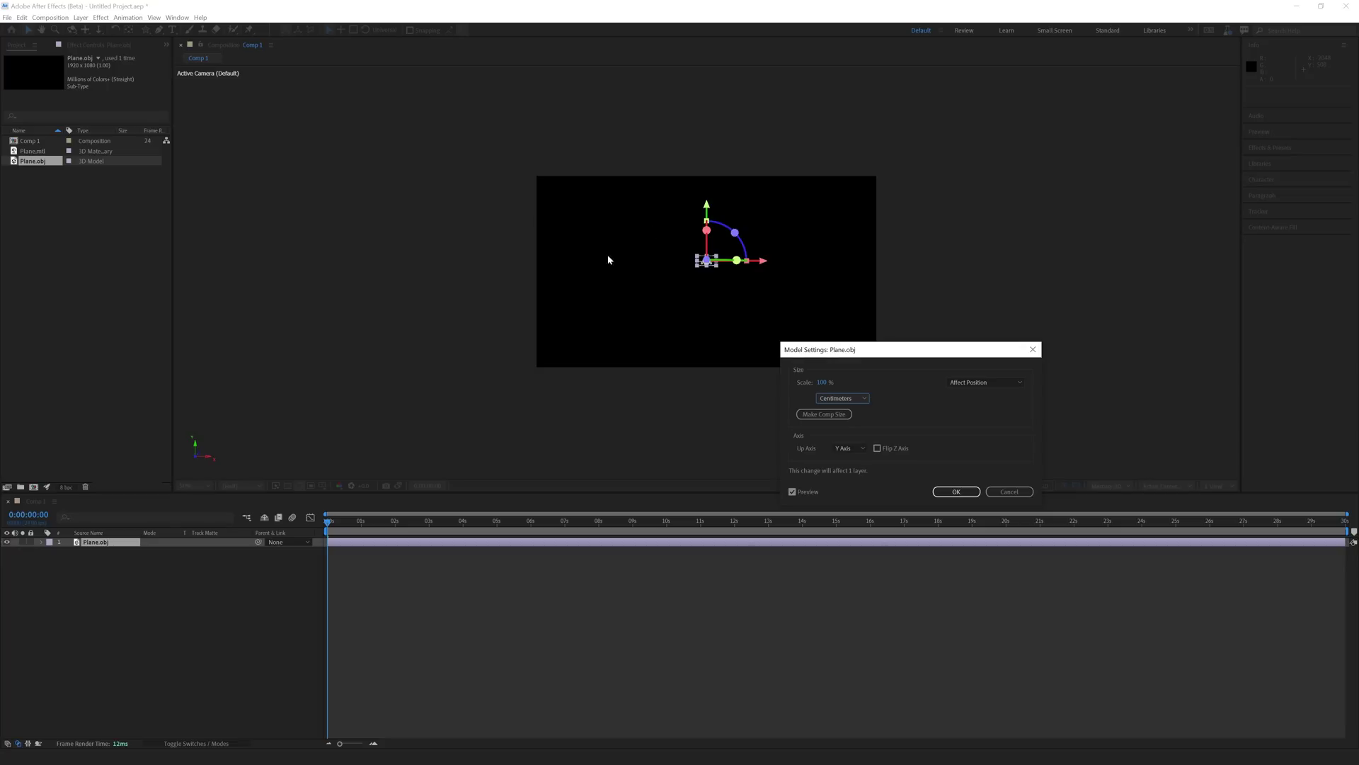
{"action": "left_click", "coordinate": [955, 491]}
{"action": "scroll", "coordinate": [710, 255], "scroll_direction": "up", "scroll_amount": 2}
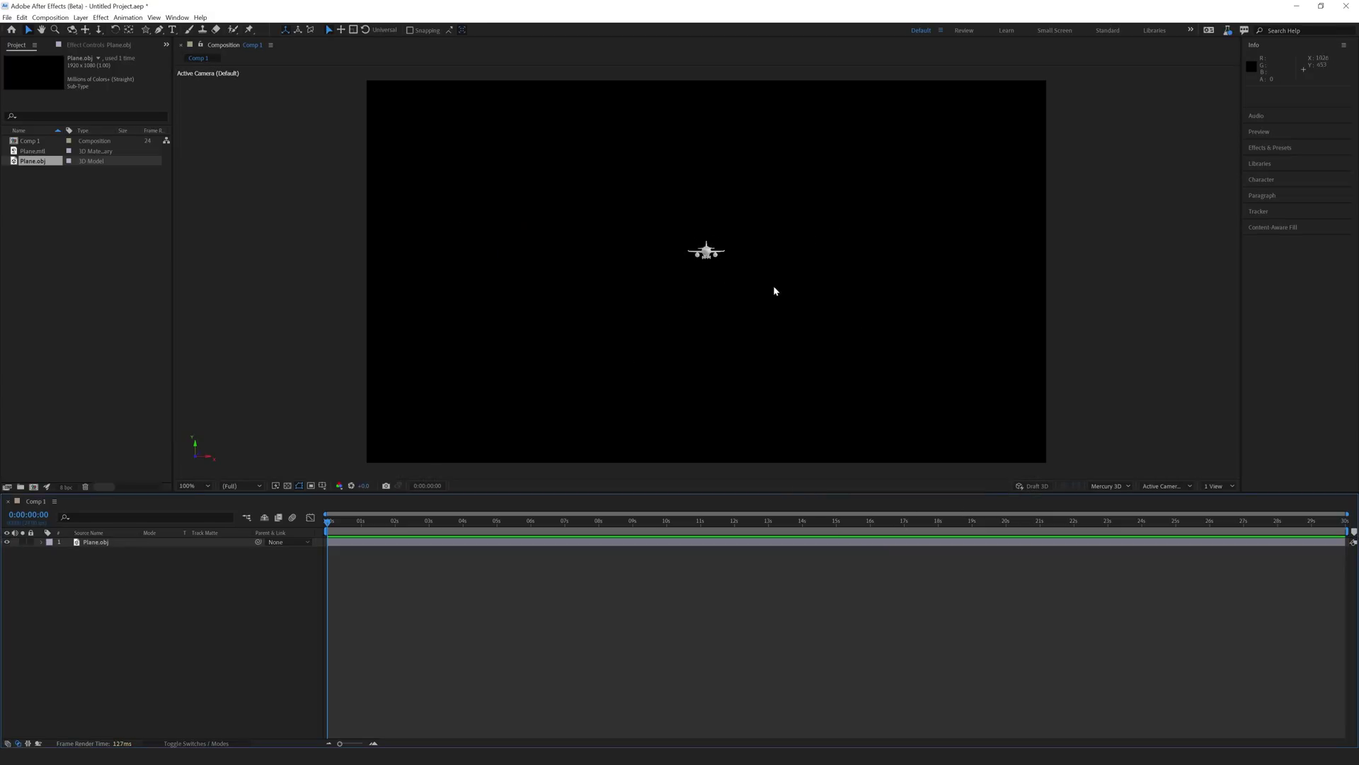
Scale Plane.obj up to 993% and orbit the view to see it head-on
{"action": "left_click", "coordinate": [97, 543]}
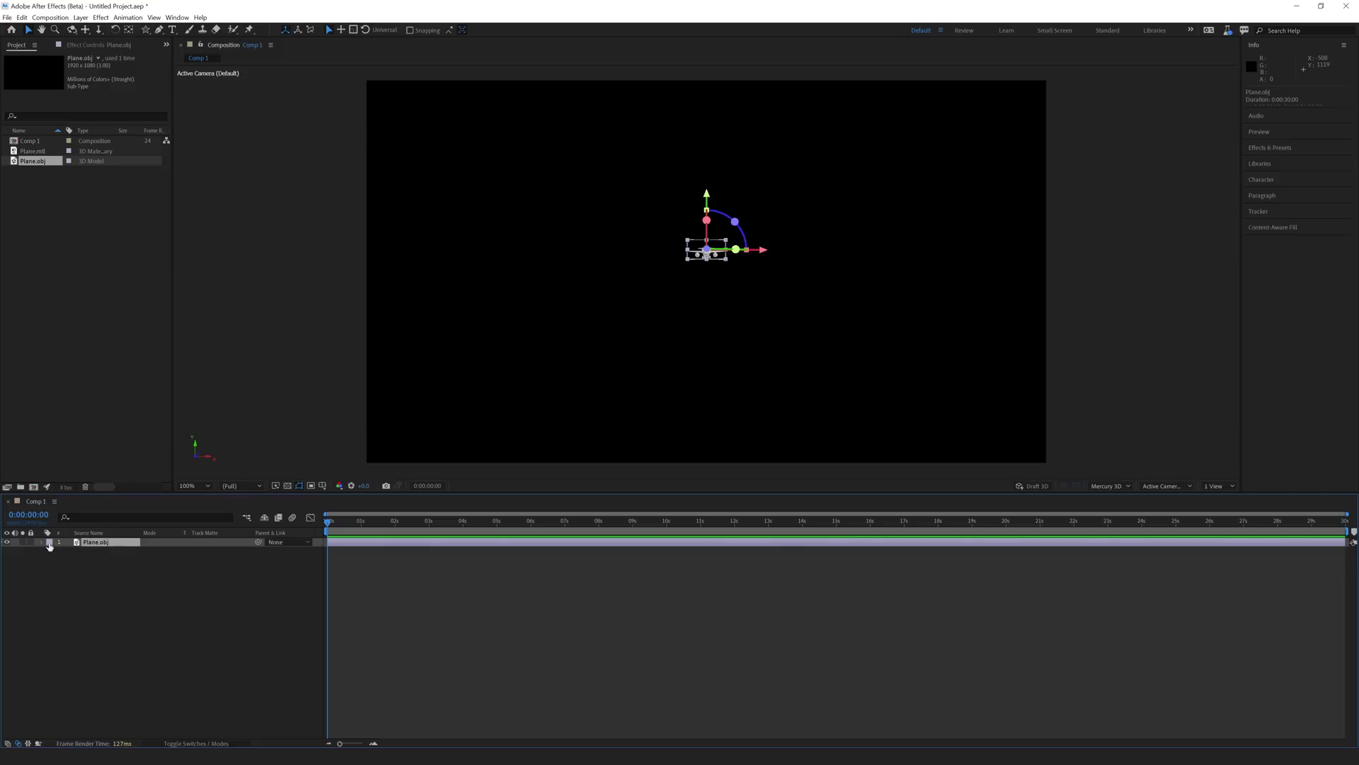
{"action": "key", "text": "s"}
{"action": "left_click_drag", "start_coordinate": [177, 552], "coordinate": [792, 270]}
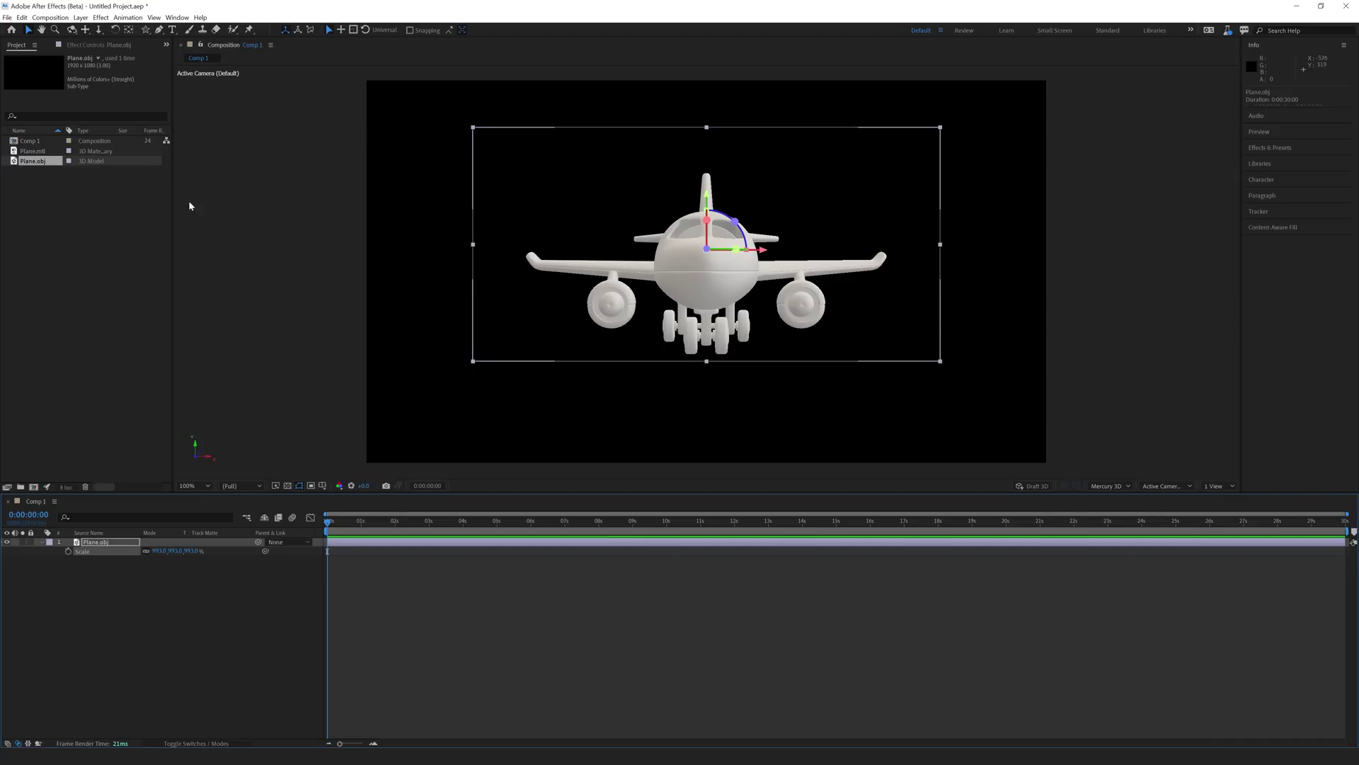
{"action": "key", "text": "c"}
{"action": "left_click_drag", "start_coordinate": [572, 416], "coordinate": [495, 333]}
{"action": "key", "text": "c"}
{"action": "key", "text": "c"}
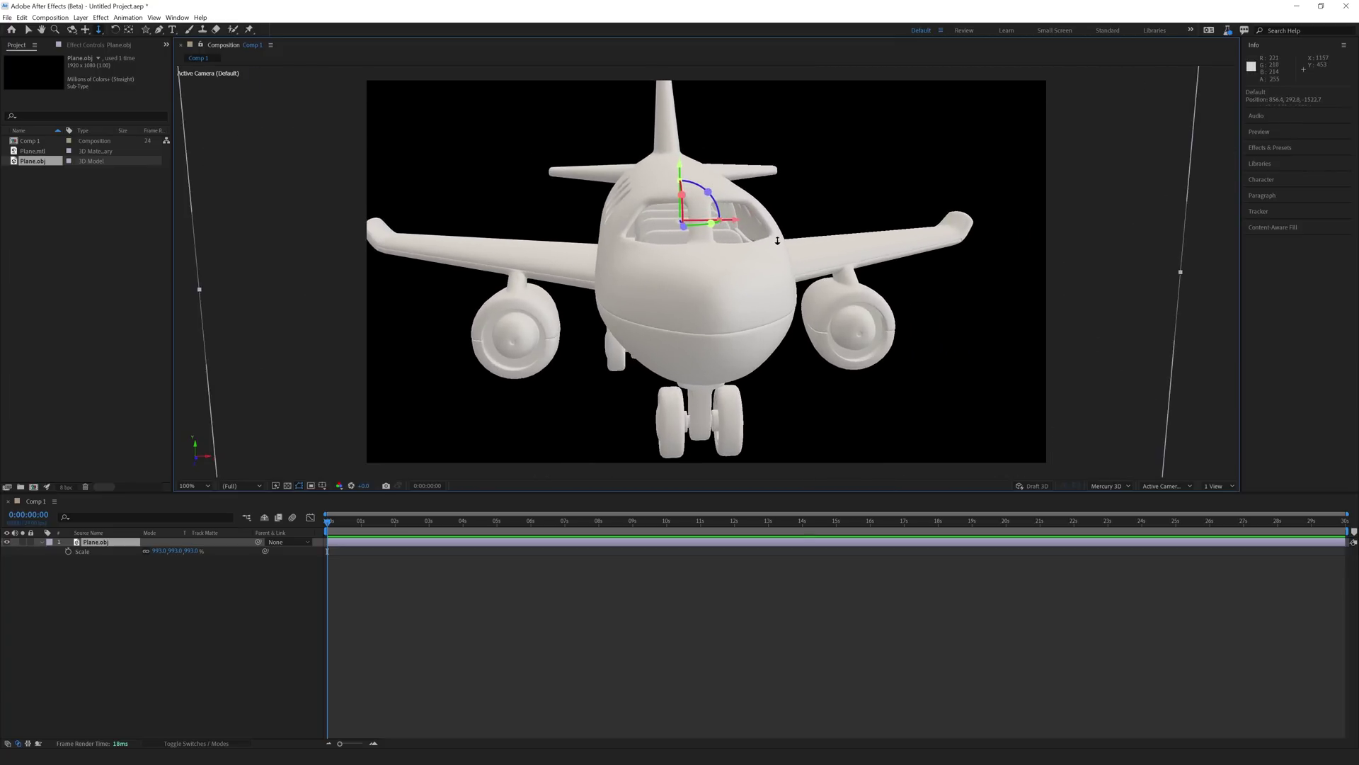
Orbit around the plane and reduce Plane.obj's scale from 993% to 963%
{"action": "key", "text": "c"}
{"action": "key", "text": "c"}
{"action": "left_click_drag", "start_coordinate": [735, 305], "coordinate": [778, 287]}
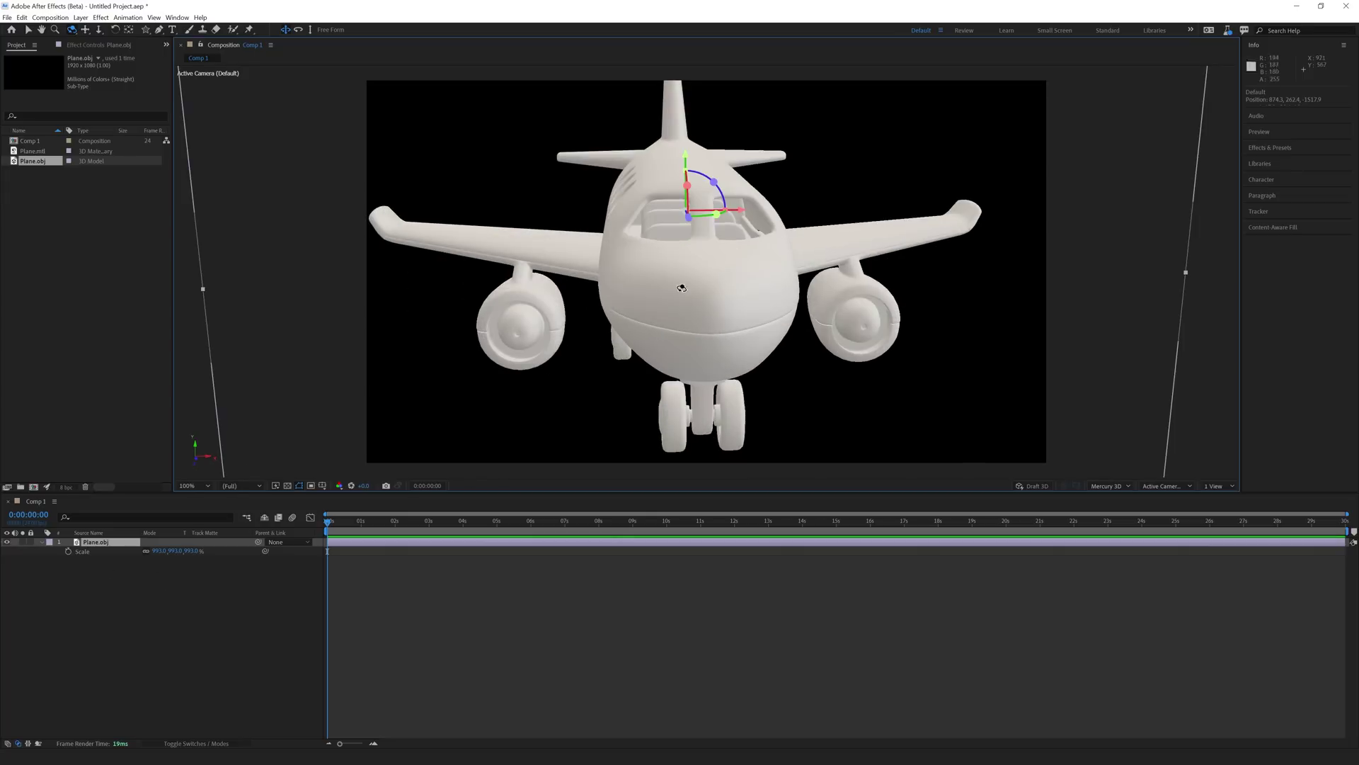
{"action": "left_click", "coordinate": [90, 547]}
{"action": "key", "text": "t"}
{"action": "key", "text": "s"}
{"action": "mouse_move", "coordinate": [172, 550]}
{"action": "left_mouse_down"}
{"action": "mouse_move", "coordinate": [158, 552]}
{"action": "mouse_move", "coordinate": [181, 561]}
{"action": "left_mouse_up"}
Show Position and Rotation, undoing the stray X Rotation change to keep it at zero
{"action": "key", "text": "p"}
{"action": "key", "text": "r"}
{"action": "key", "text": "ctrl+z"}
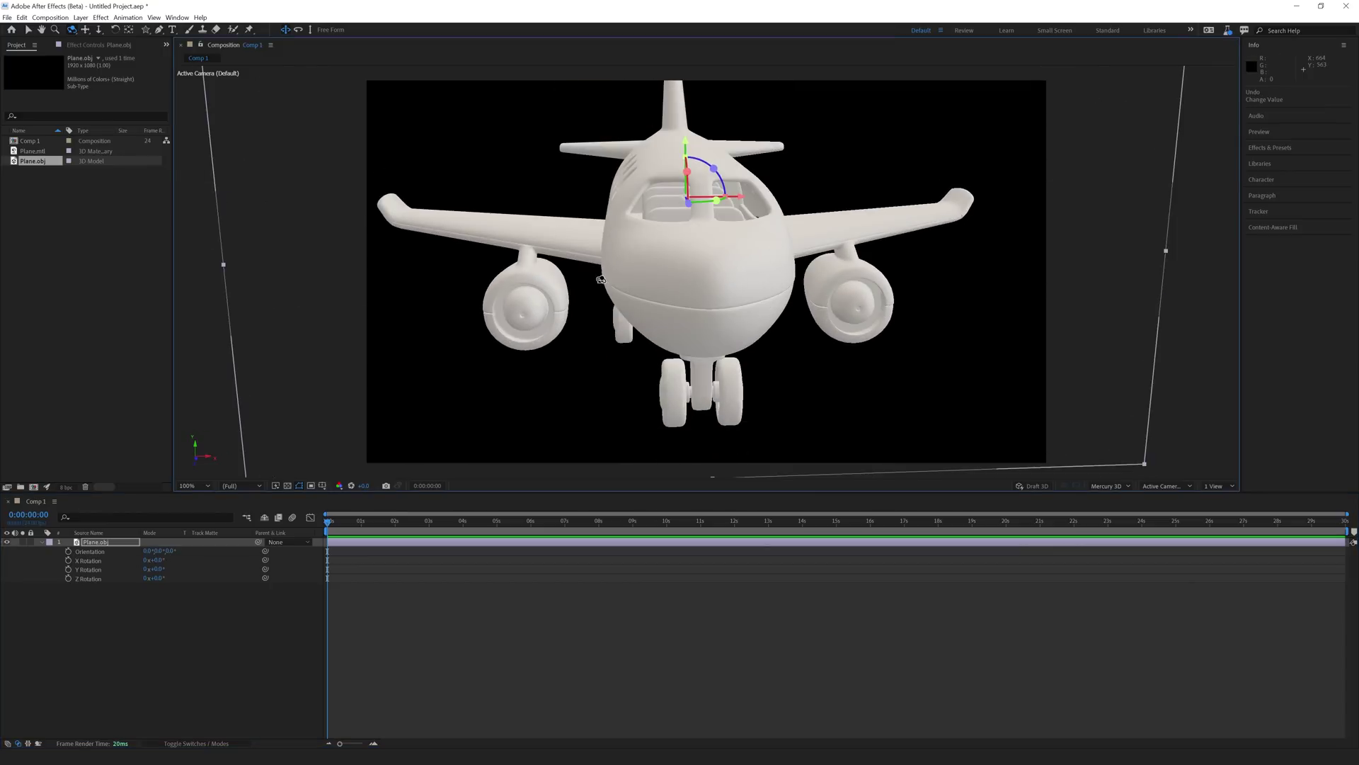
Add a red point light and move it to the plane's right side
{"action": "left_click", "coordinate": [81, 18]}
{"action": "mouse_move", "coordinate": [113, 29]}
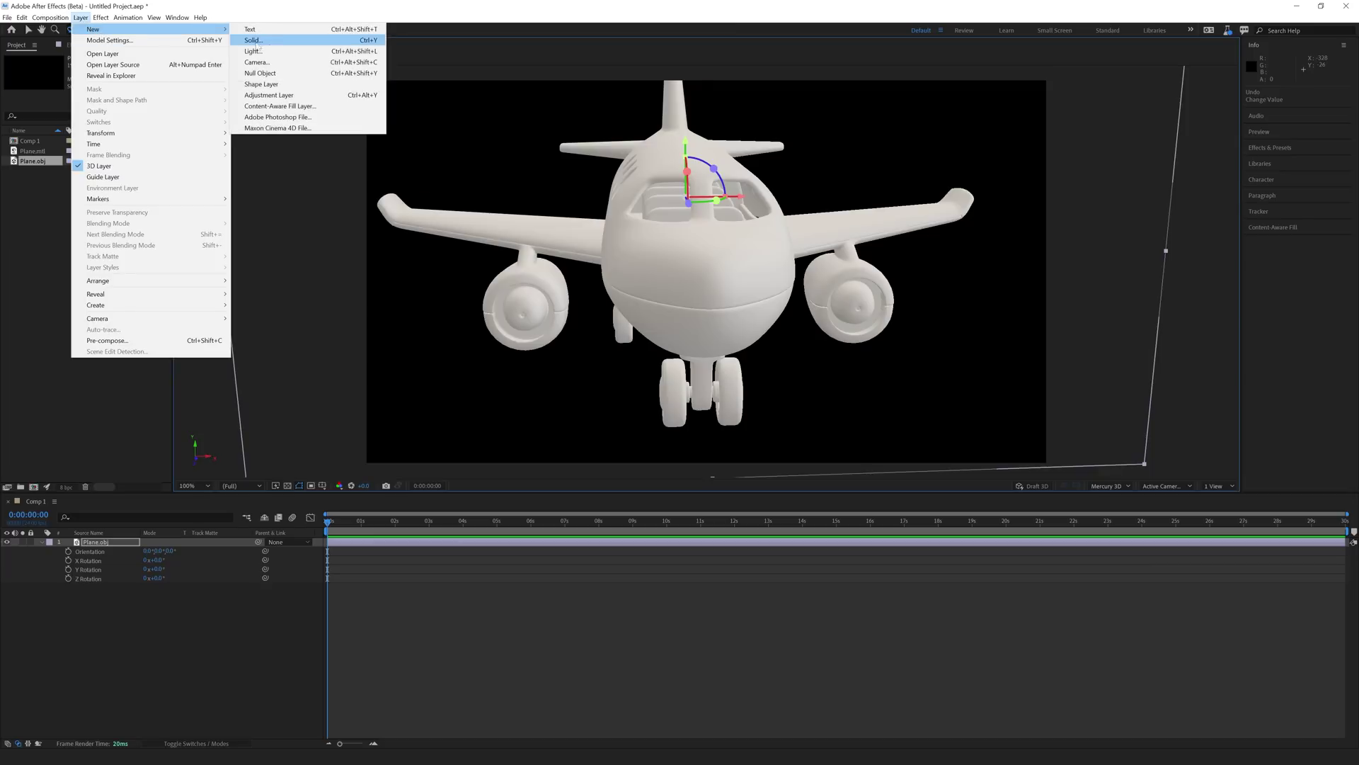
{"action": "left_click", "coordinate": [262, 52]}
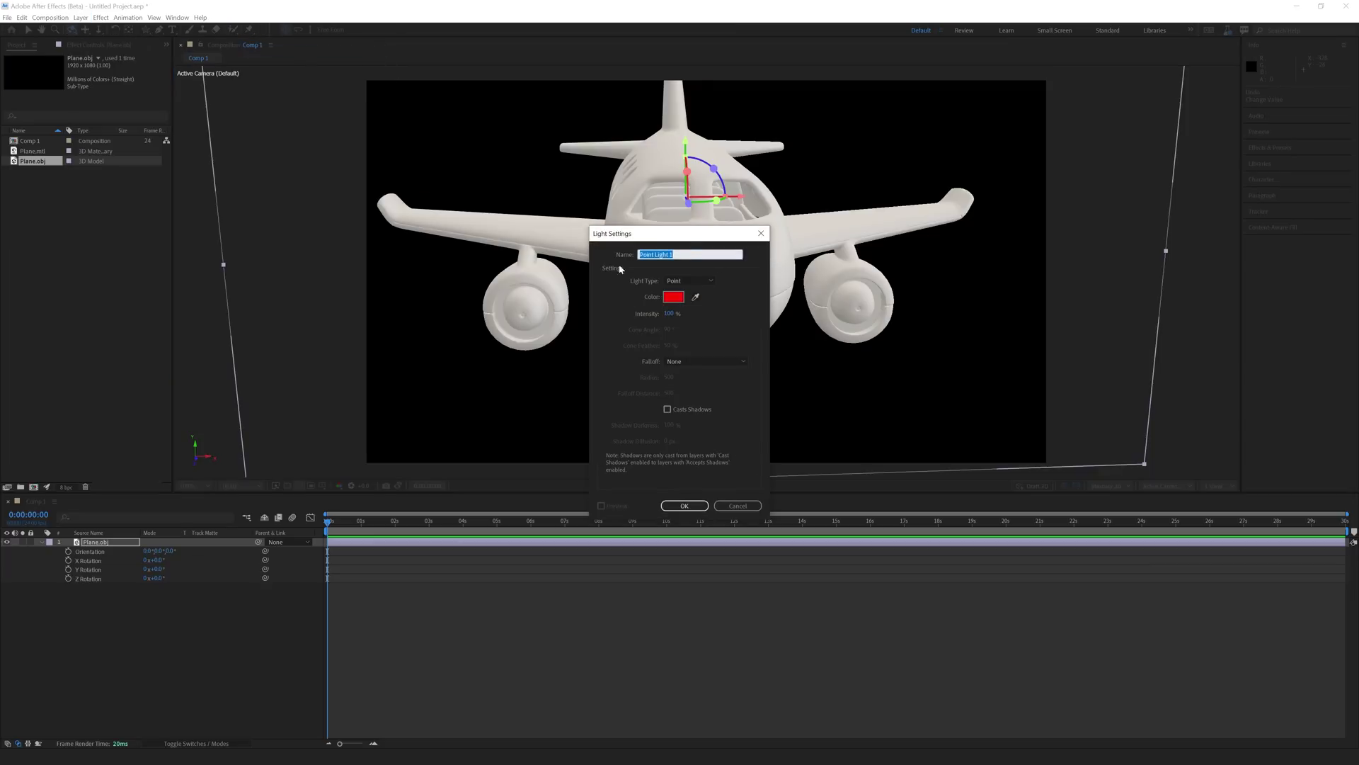
{"action": "left_click", "coordinate": [684, 505]}
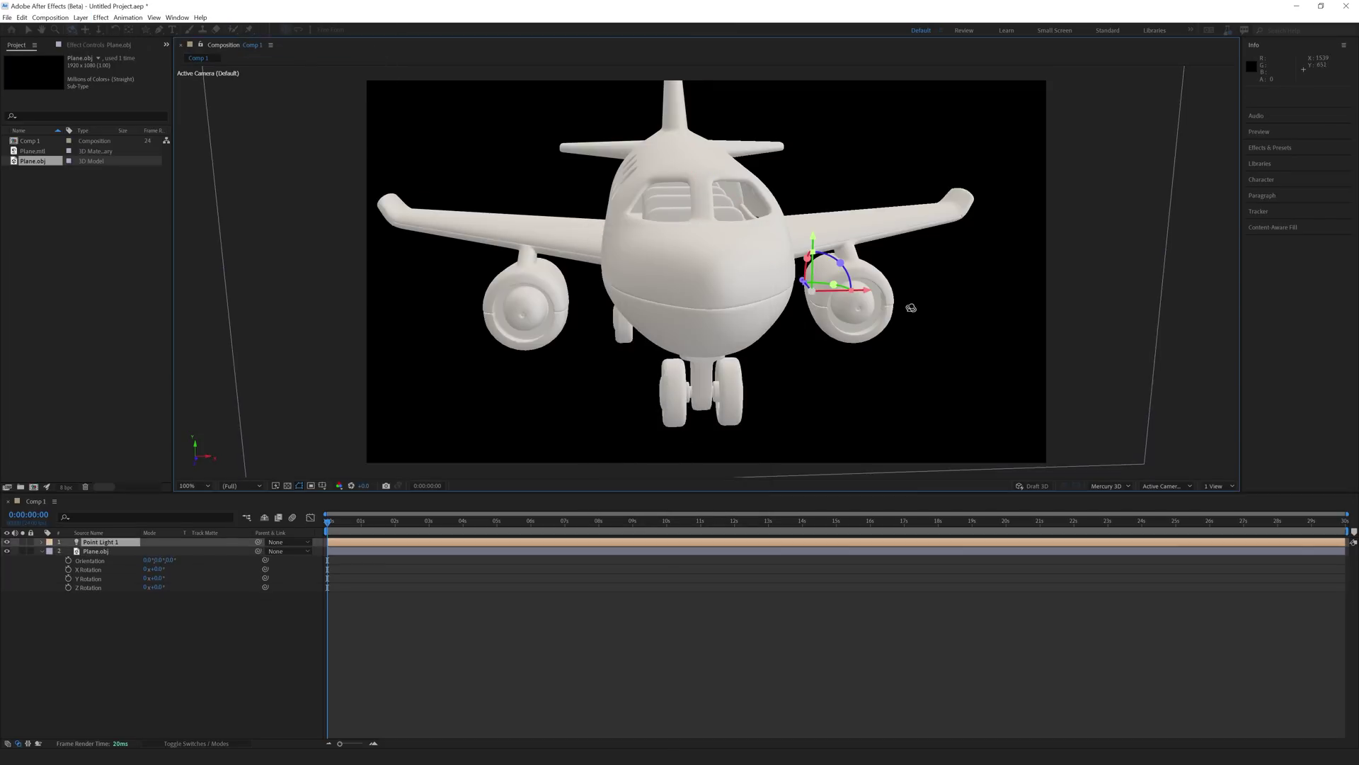
{"action": "left_click", "coordinate": [29, 29]}
{"action": "left_click_drag", "start_coordinate": [867, 290], "coordinate": [1186, 290]}
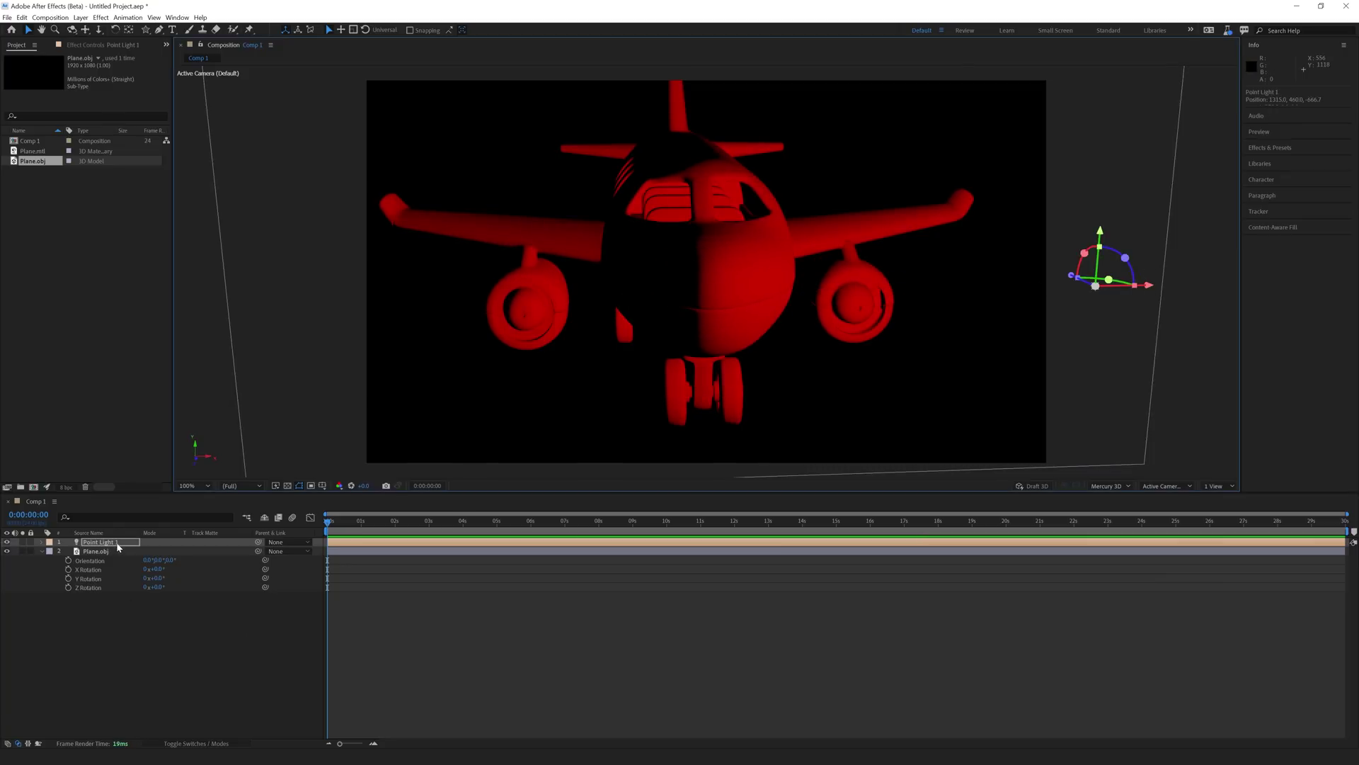
Duplicate the light, move Point Light 2 to the plane's left, and make it blue
{"action": "key", "text": "ctrl+d"}
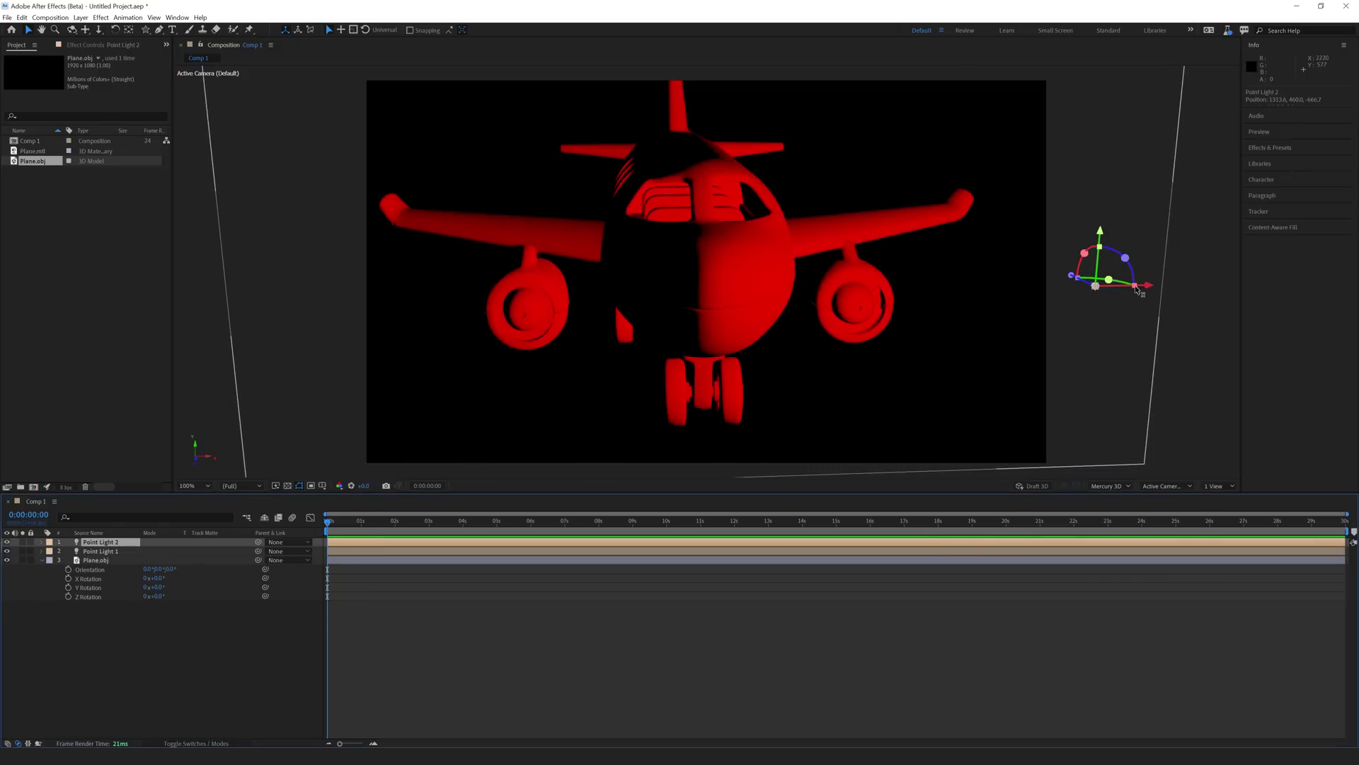
{"action": "left_click_drag", "start_coordinate": [1156, 289], "coordinate": [237, 303]}
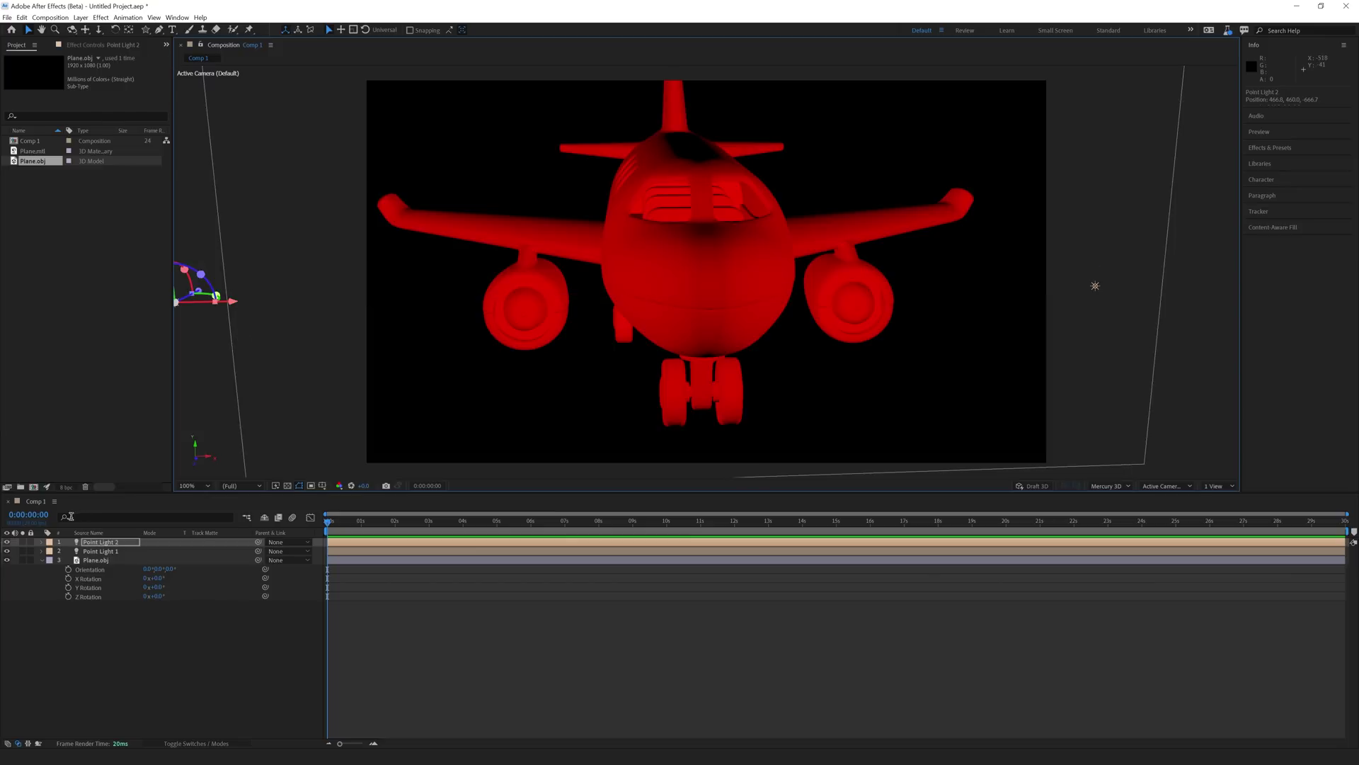
{"action": "key", "text": "u"}
{"action": "key", "text": "u"}
{"action": "left_click", "coordinate": [149, 578]}
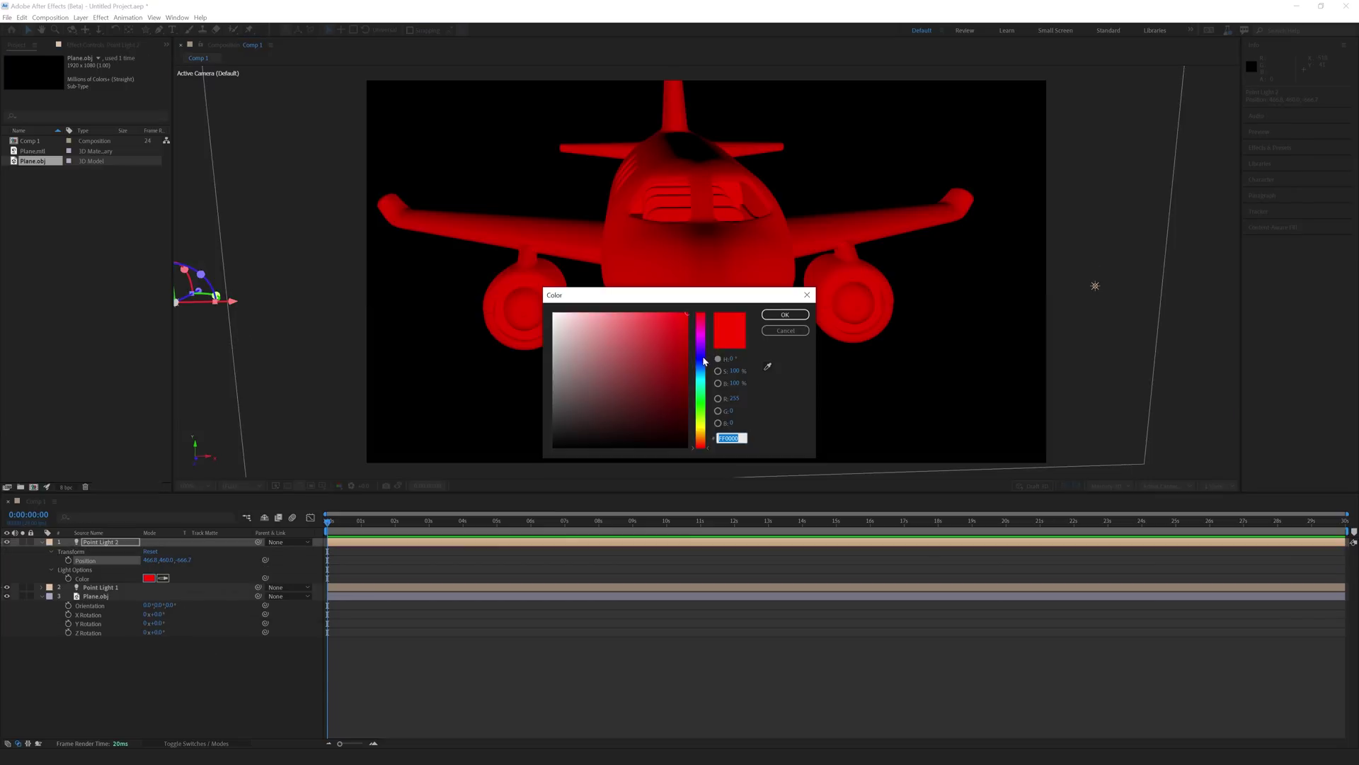
{"action": "left_click", "coordinate": [701, 362]}
{"action": "left_click", "coordinate": [785, 314]}
{"action": "key", "text": "comma"}
{"action": "key", "text": "comma"}
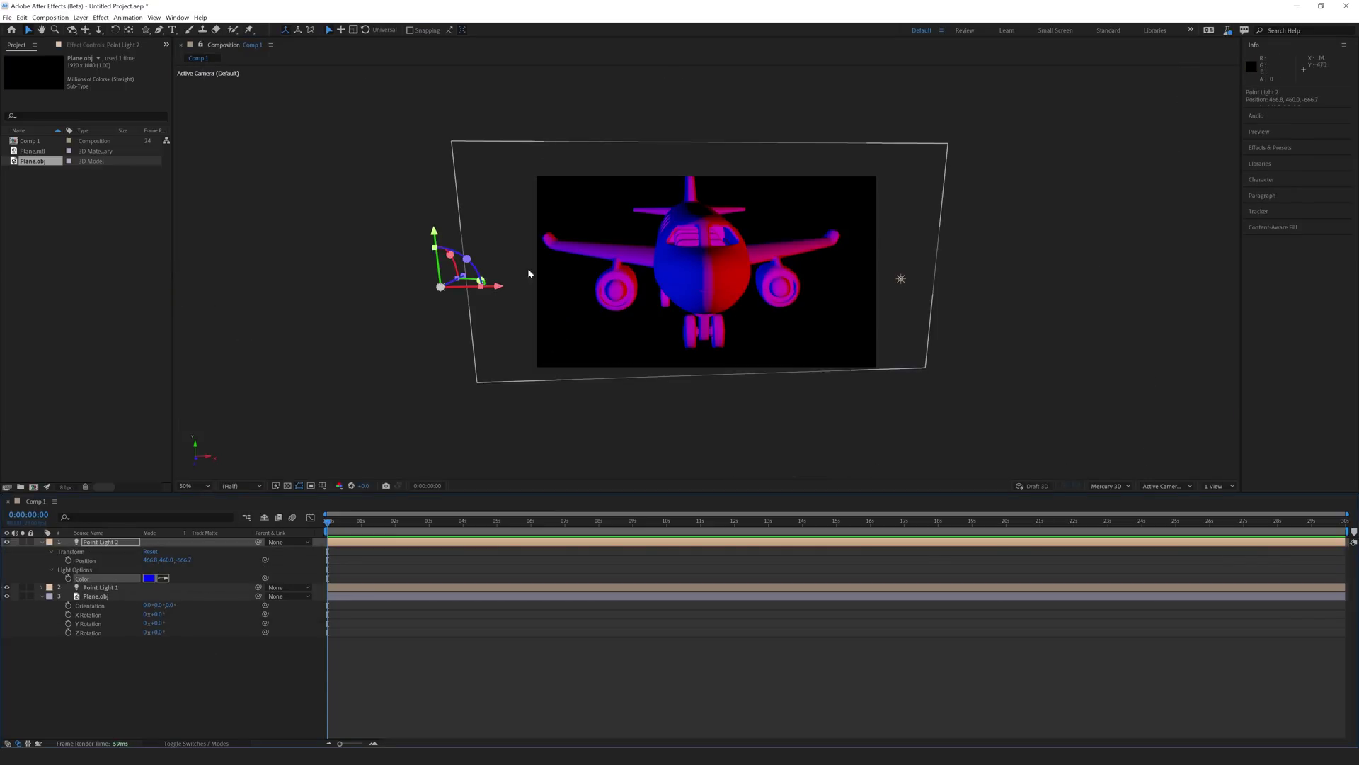
{"action": "key", "text": "period"}
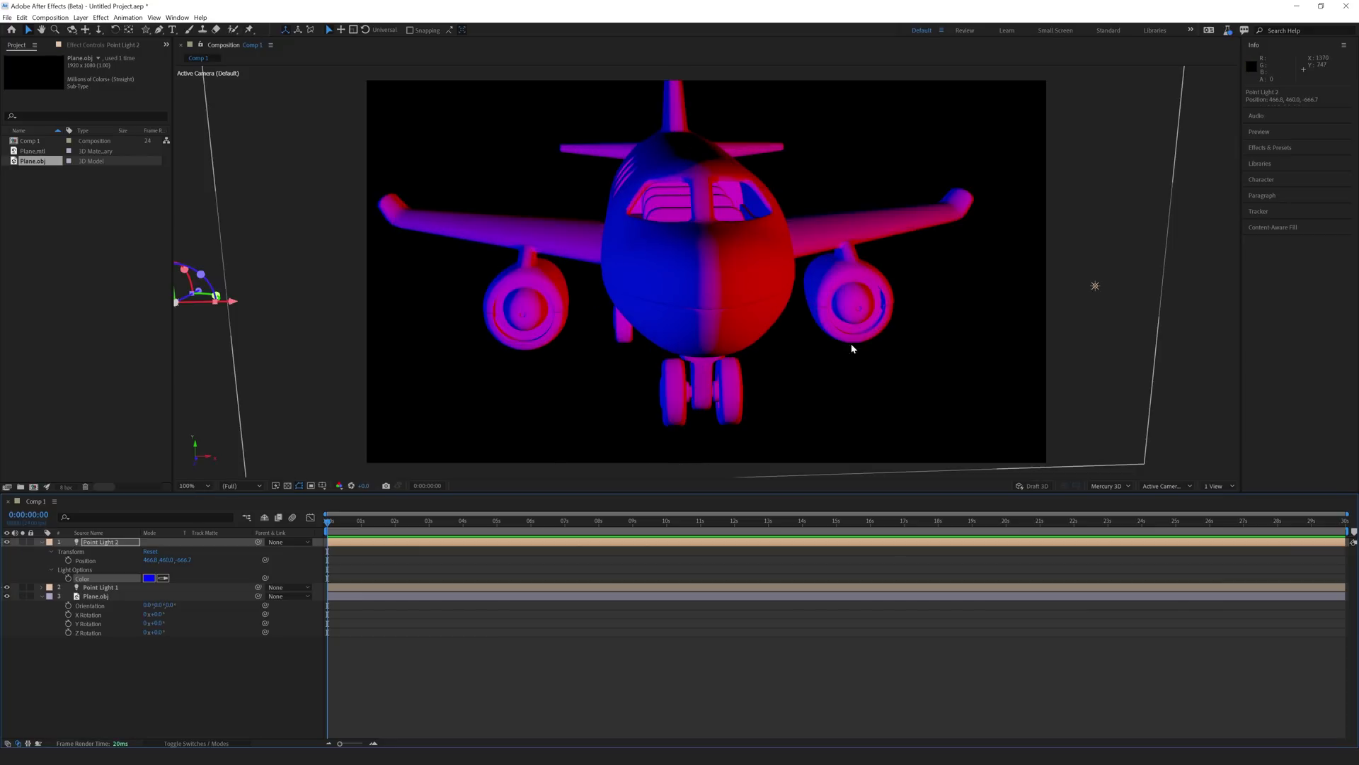
{"action": "key", "text": "comma"}
{"action": "key", "text": "period"}
{"action": "key", "text": "comma"}
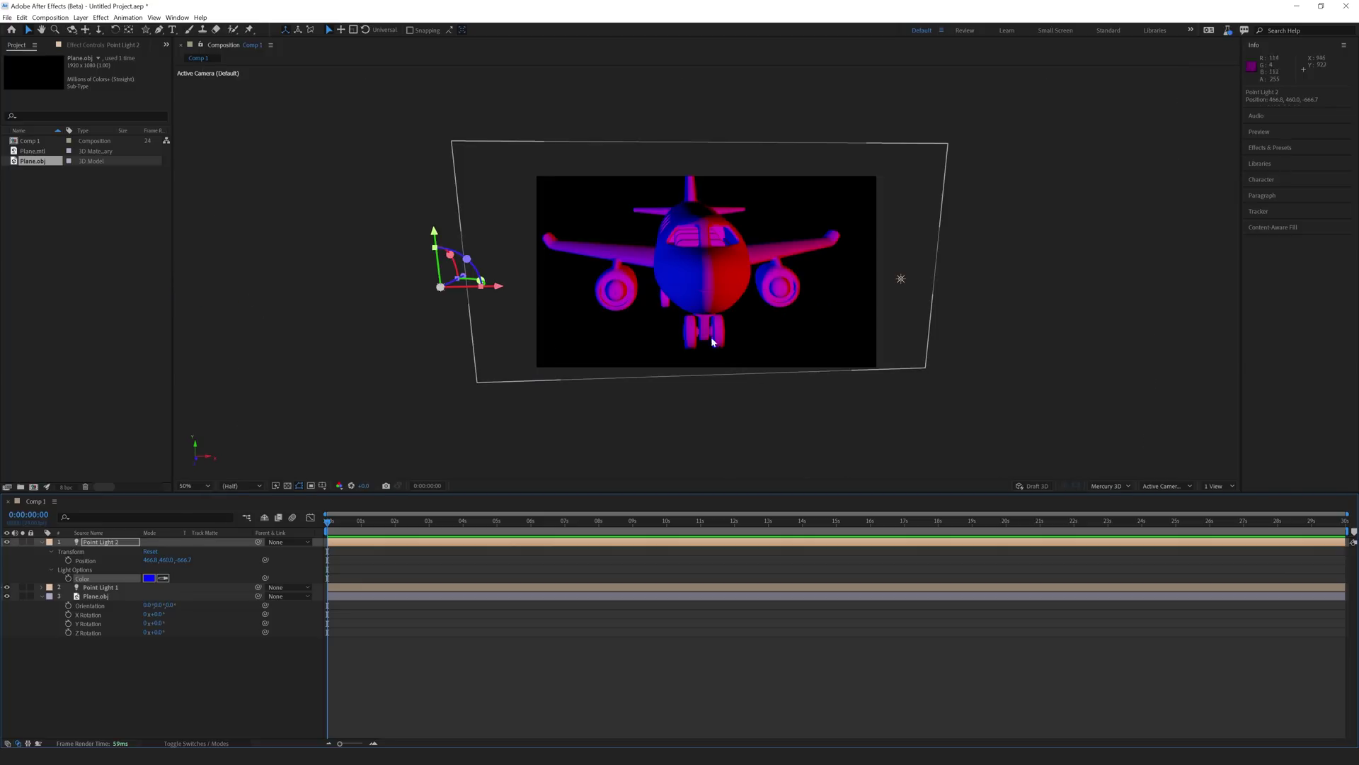
Add Dark Gray Solid 1 and move it to the bottom of the layer stack
{"action": "right_click", "coordinate": [276, 690]}
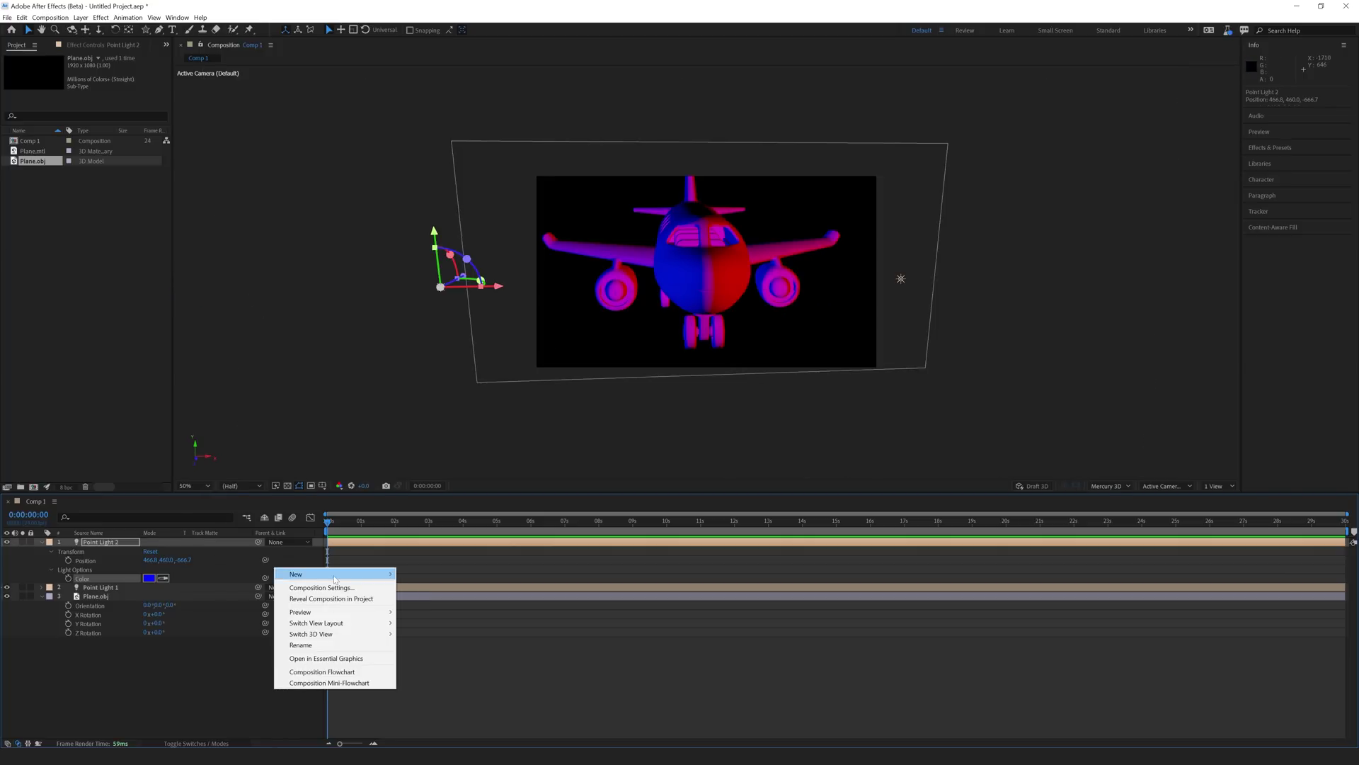
{"action": "mouse_move", "coordinate": [332, 574]}
{"action": "left_click", "coordinate": [444, 601]}
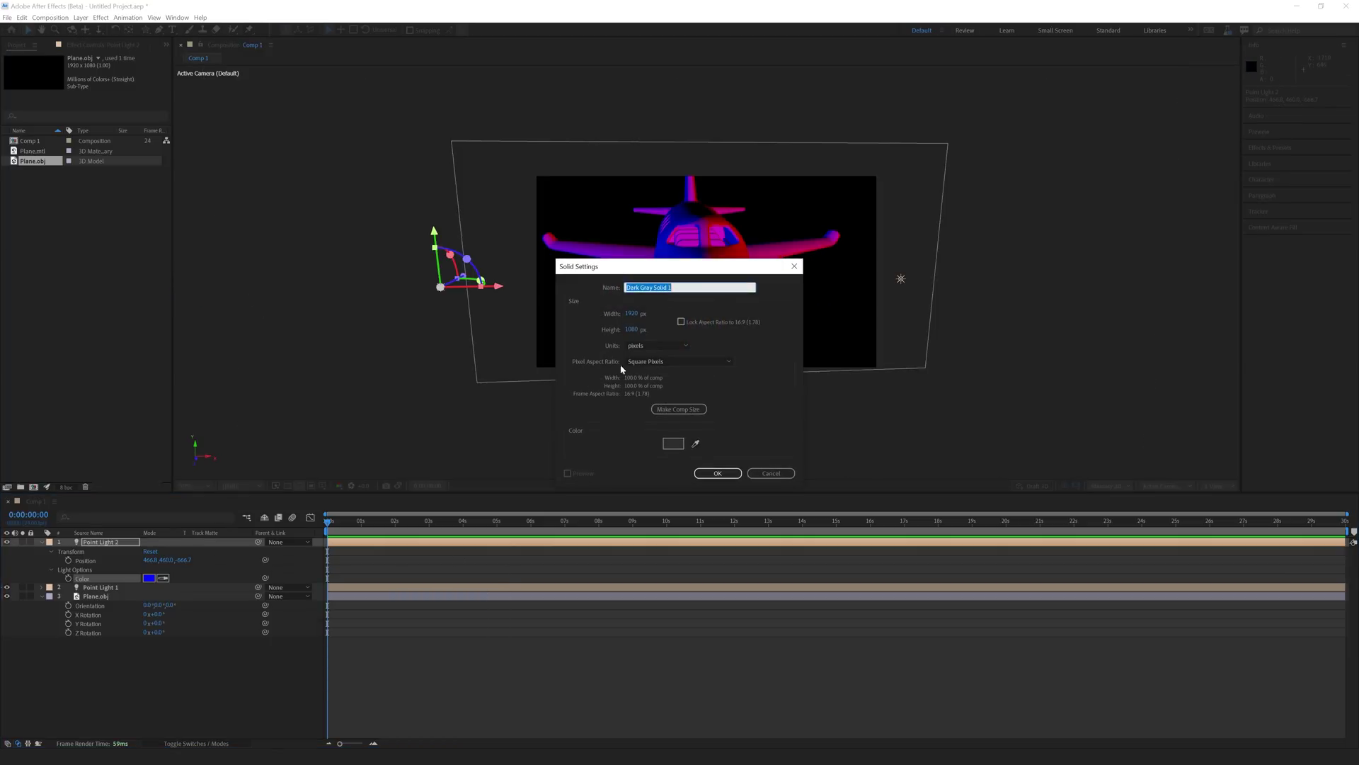
{"action": "left_click", "coordinate": [720, 478]}
{"action": "left_click_drag", "start_coordinate": [88, 546], "coordinate": [133, 666]}
{"action": "left_click", "coordinate": [528, 686]}
{"action": "key", "text": "u"}
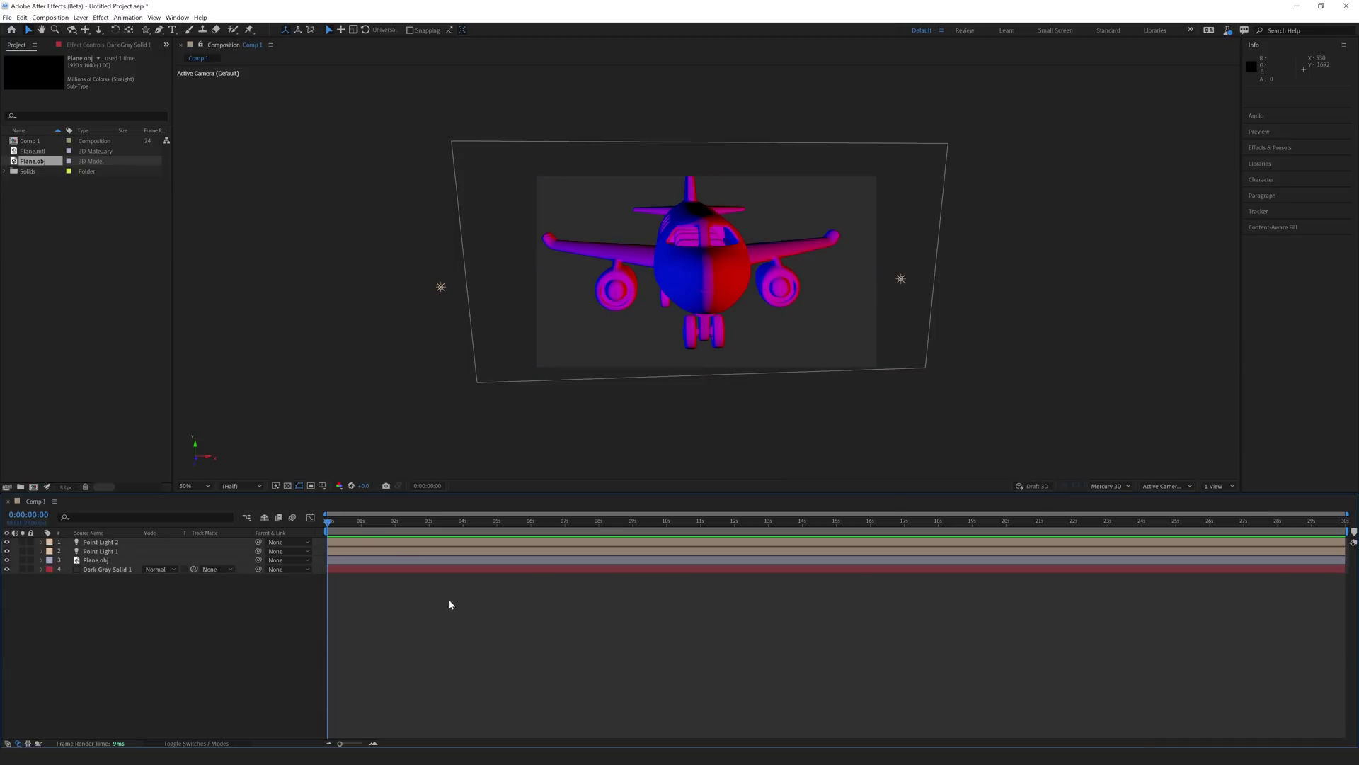
{"action": "key", "text": "slash"}
{"action": "key", "text": "comma"}
Turn on Draft 3D to show its ground grid
{"action": "left_click", "coordinate": [1036, 487]}
{"action": "key", "text": "slash"}
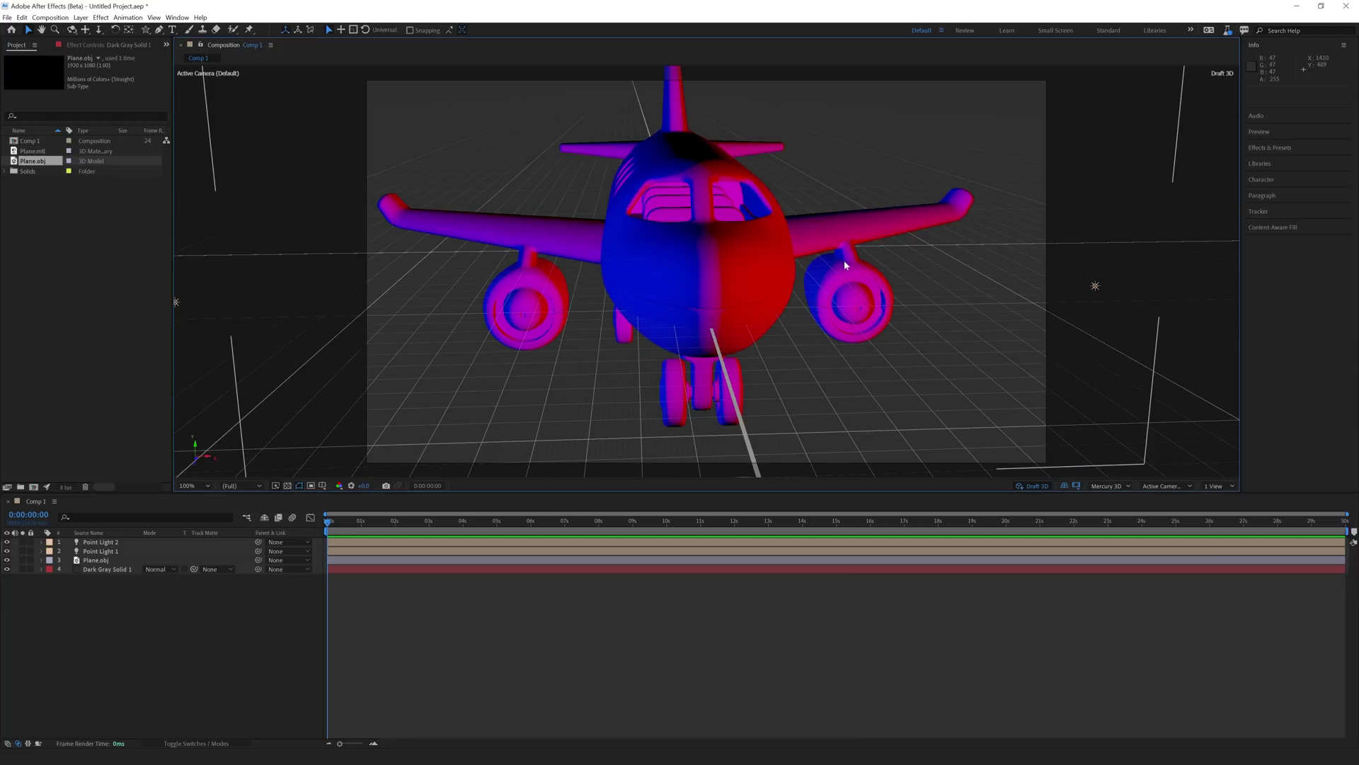
{"action": "key", "text": "comma"}
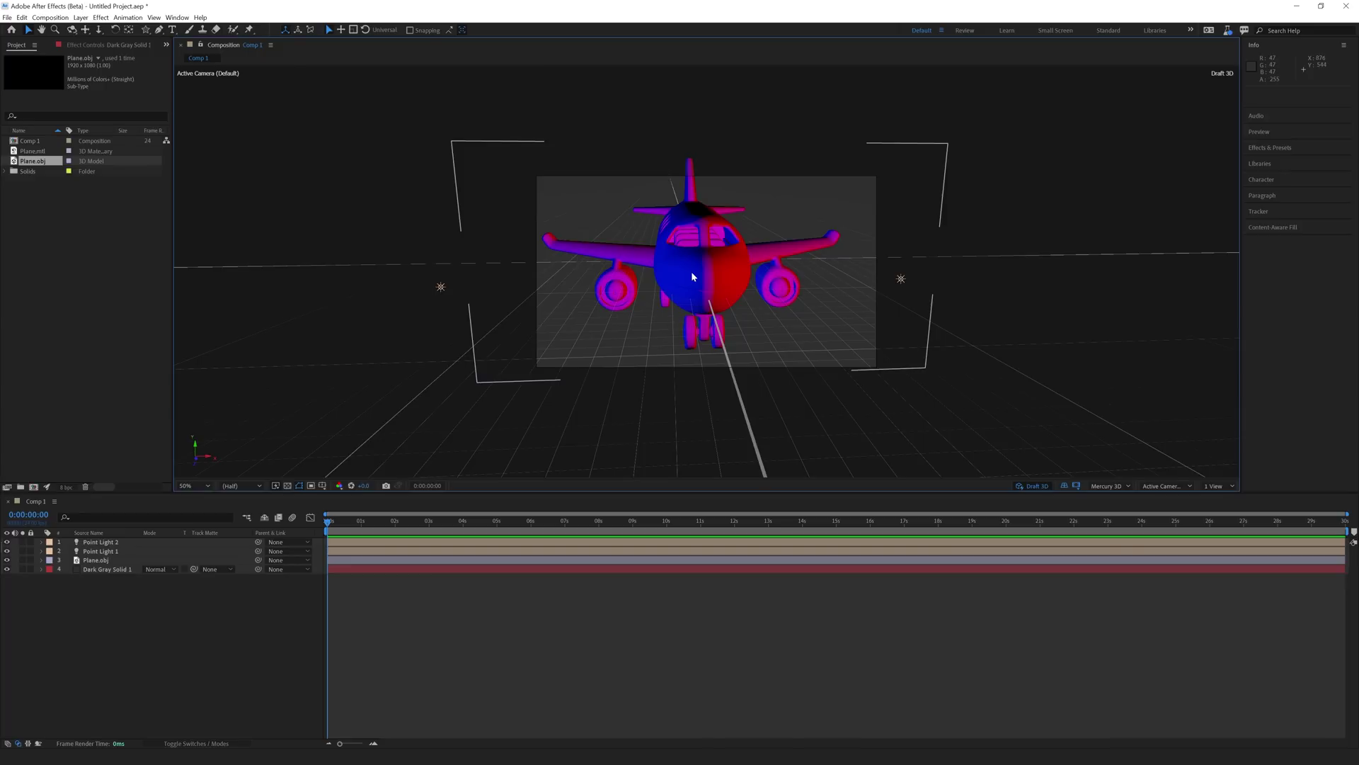
Orbit around the lit plane to view it from its left side
{"action": "key", "text": "1"}
{"action": "mouse_move", "coordinate": [716, 293]}
{"action": "left_mouse_down"}
{"action": "mouse_move", "coordinate": [734, 299]}
{"action": "mouse_move", "coordinate": [671, 288]}
{"action": "mouse_move", "coordinate": [729, 306]}
{"action": "mouse_move", "coordinate": [670, 300]}
{"action": "mouse_move", "coordinate": [719, 286]}
{"action": "left_mouse_up"}
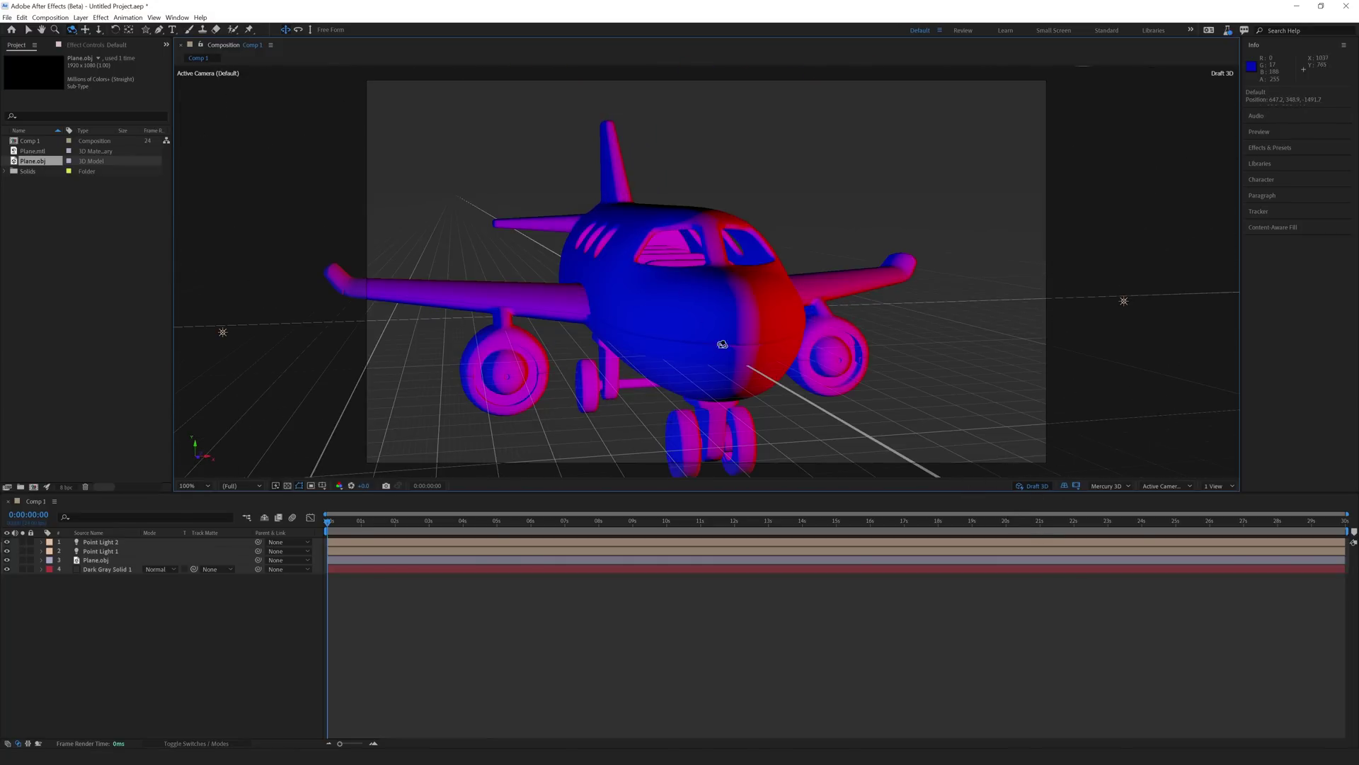
{"action": "scroll", "coordinate": [650, 283], "scroll_direction": "down", "scroll_amount": 1}
{"action": "scroll", "coordinate": [650, 283], "scroll_direction": "up", "scroll_amount": 1}
{"action": "mouse_move", "coordinate": [348, 304]}
{"action": "left_mouse_down"}
{"action": "mouse_move", "coordinate": [328, 298]}
{"action": "mouse_move", "coordinate": [380, 304]}
{"action": "mouse_move", "coordinate": [352, 312]}
{"action": "left_mouse_up"}
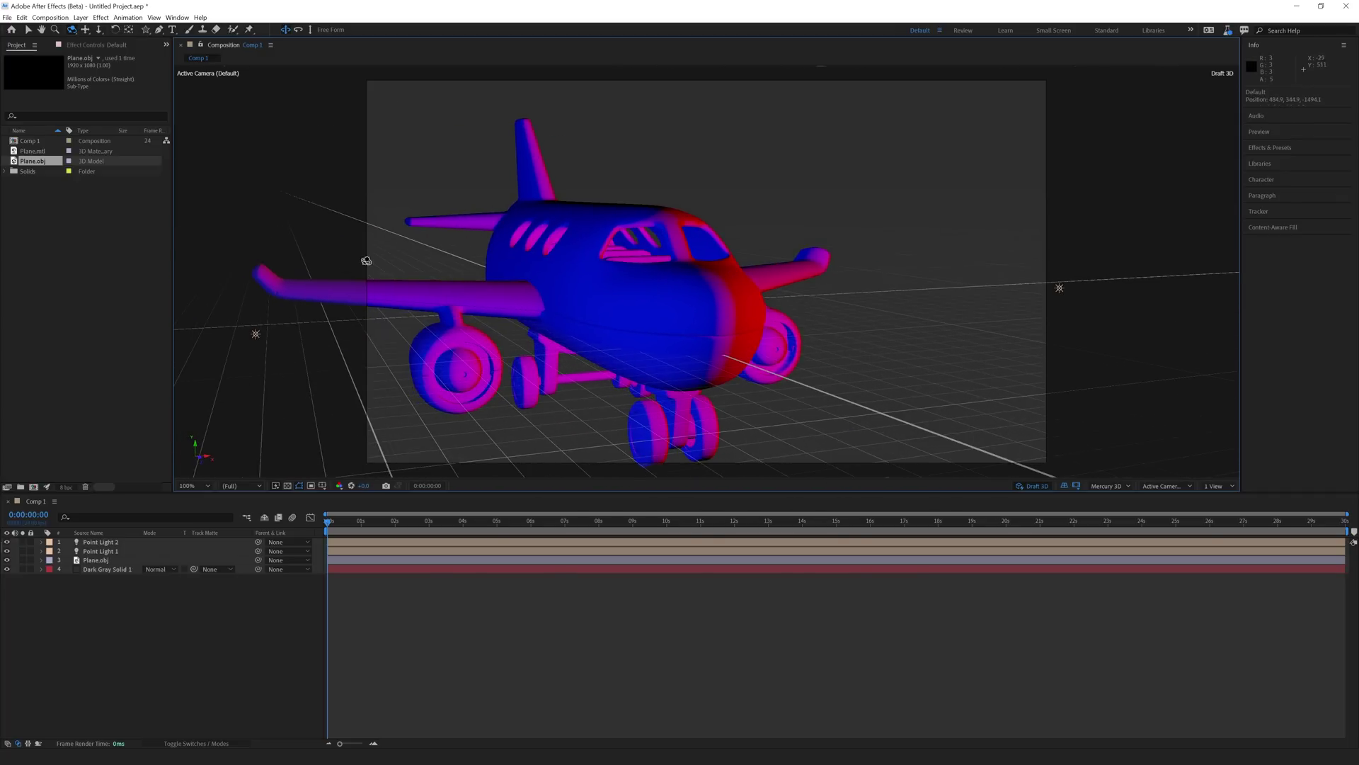
{"action": "key", "text": "comma"}
{"action": "key", "text": "comma"}
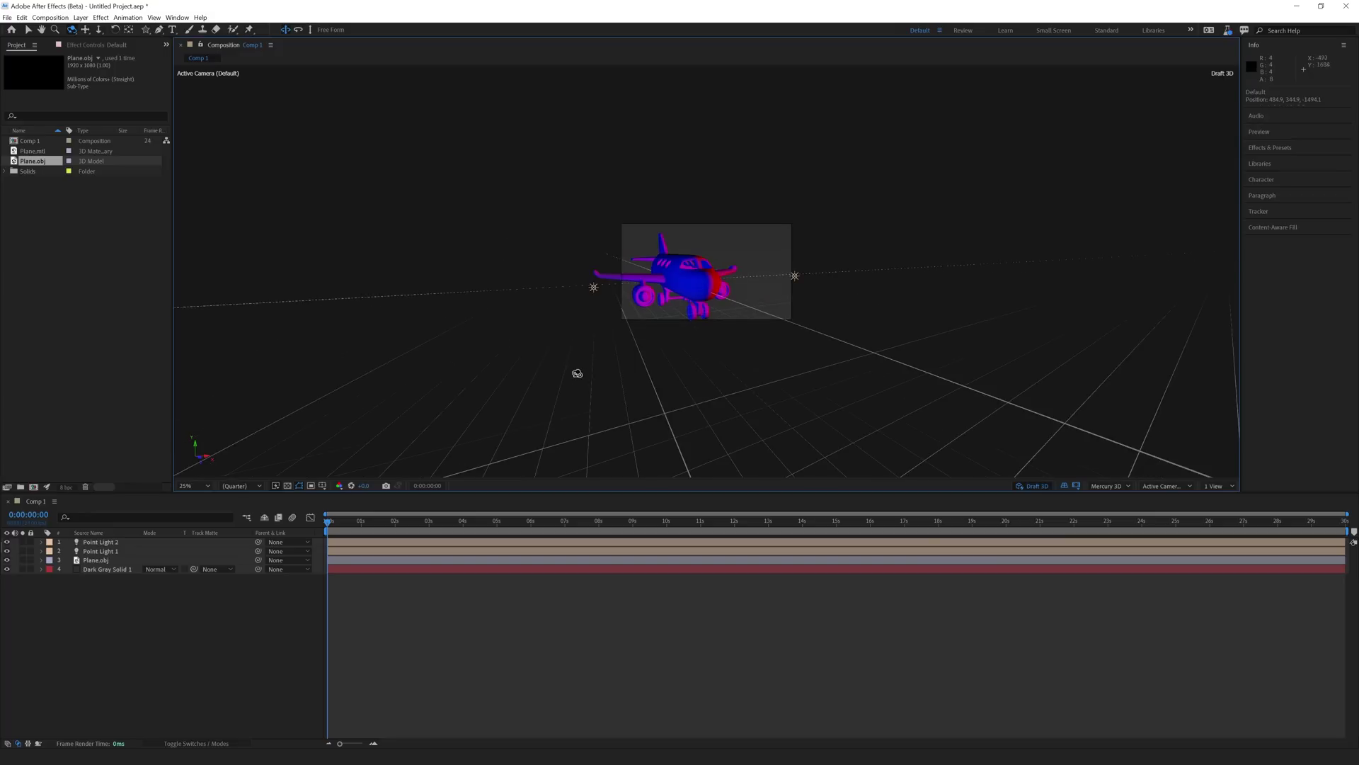
{"action": "key", "text": "period"}
{"action": "key", "text": "period"}
{"action": "left_click_drag", "start_coordinate": [254, 333], "coordinate": [400, 316]}
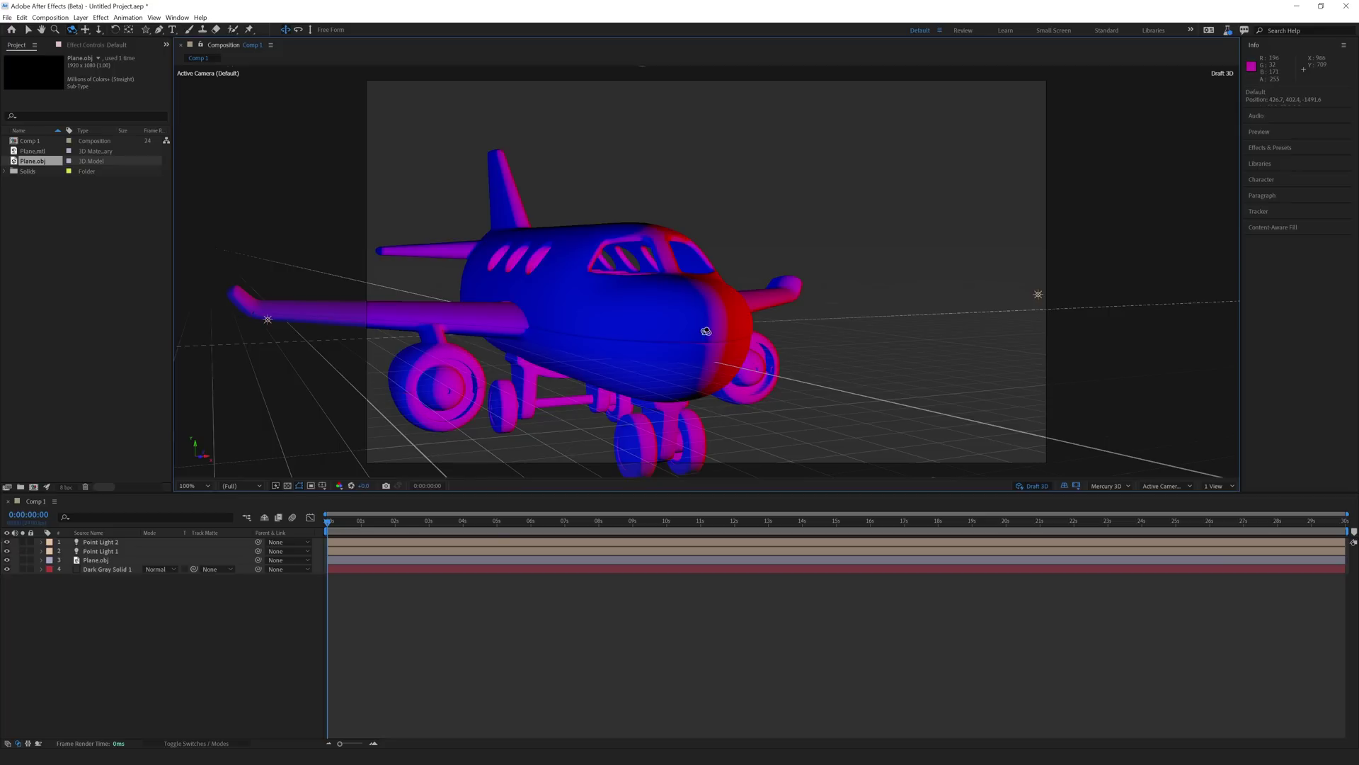
{"action": "key", "text": "comma"}
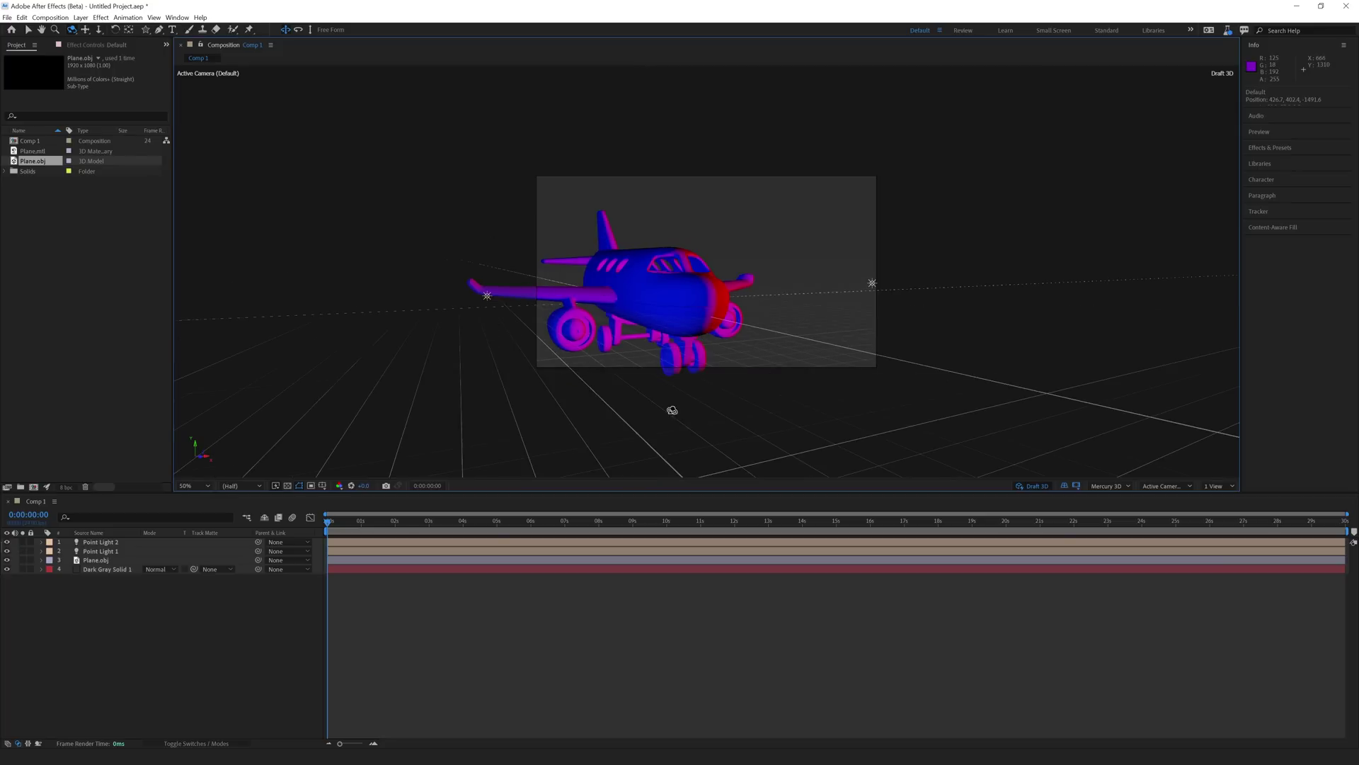
{"action": "key", "text": "period"}
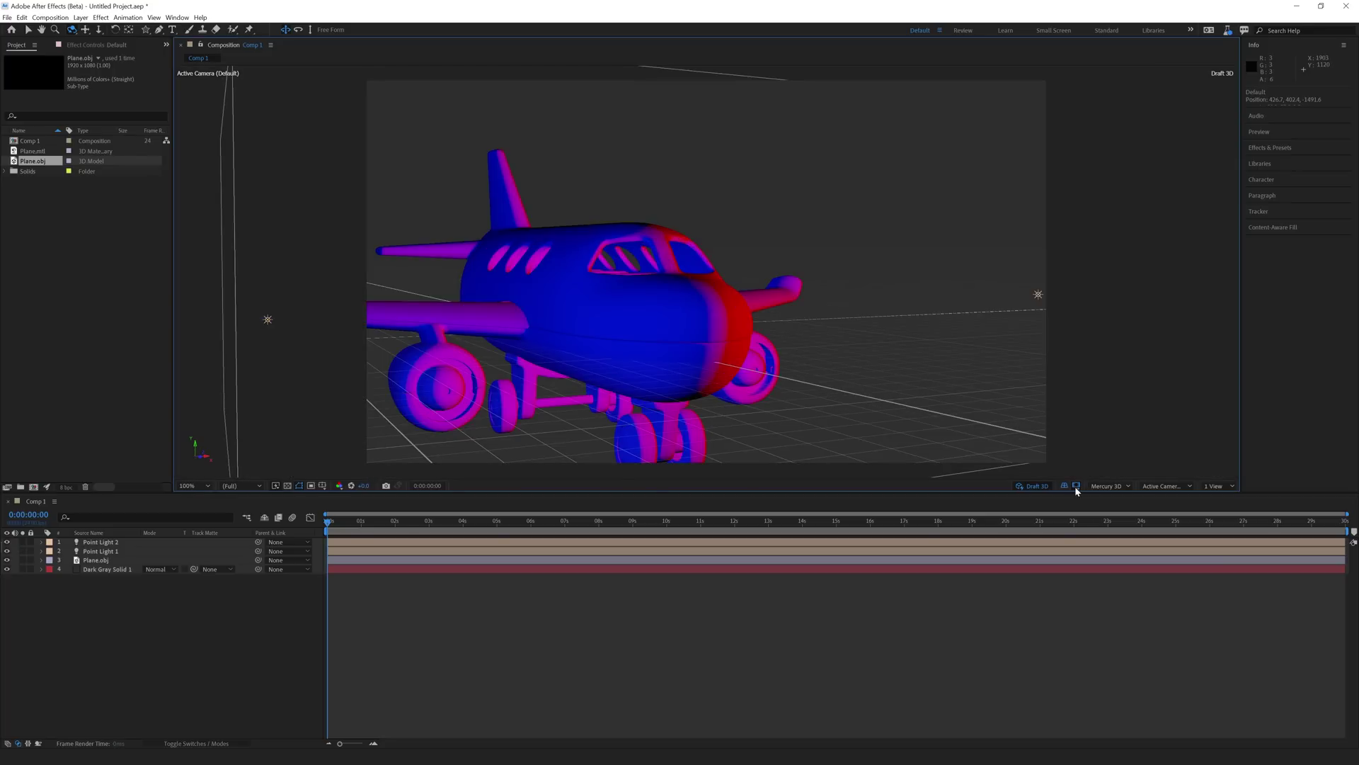
Toggle Extended Viewer on and off, then enable the infinite 3D Ground Plane grid
{"action": "left_click", "coordinate": [1076, 486]}
{"action": "left_click", "coordinate": [1076, 485]}
{"action": "key", "text": "comma"}
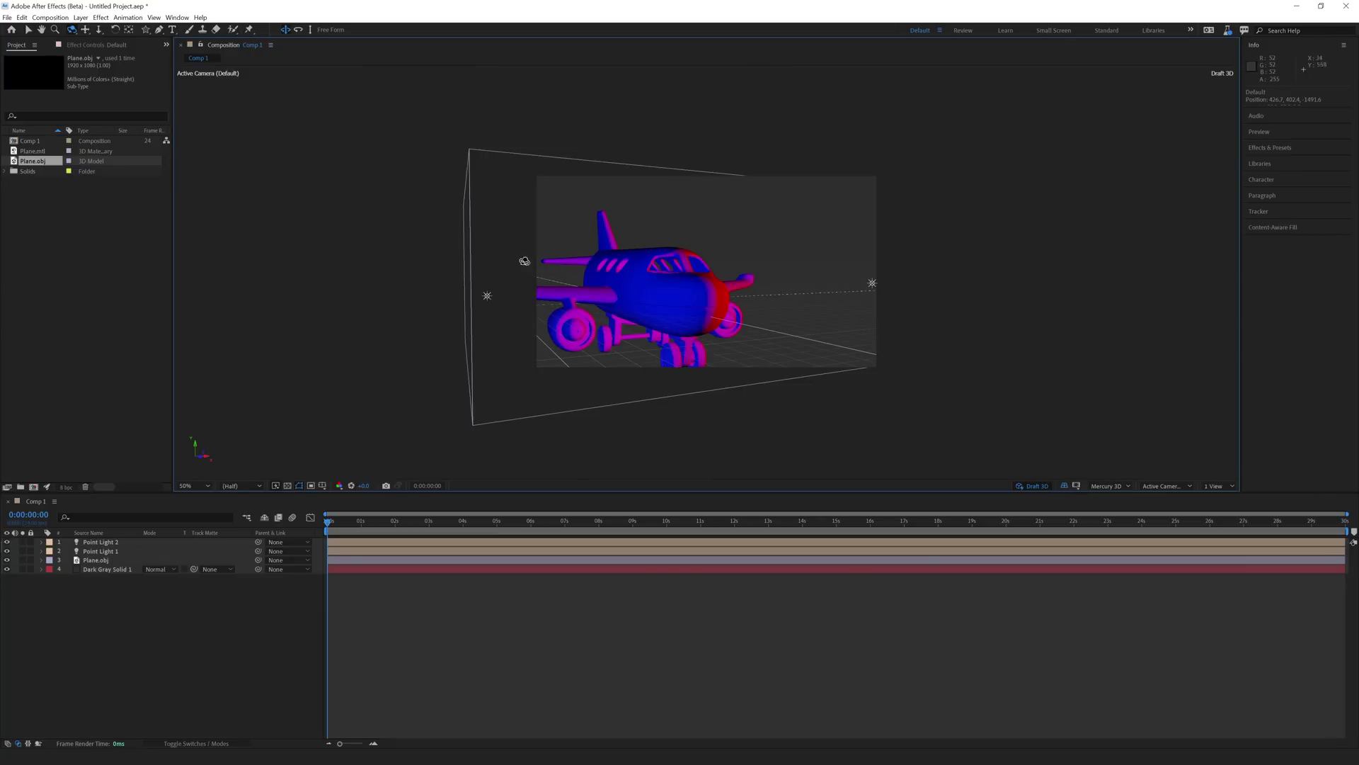
{"action": "left_click", "coordinate": [1064, 486]}
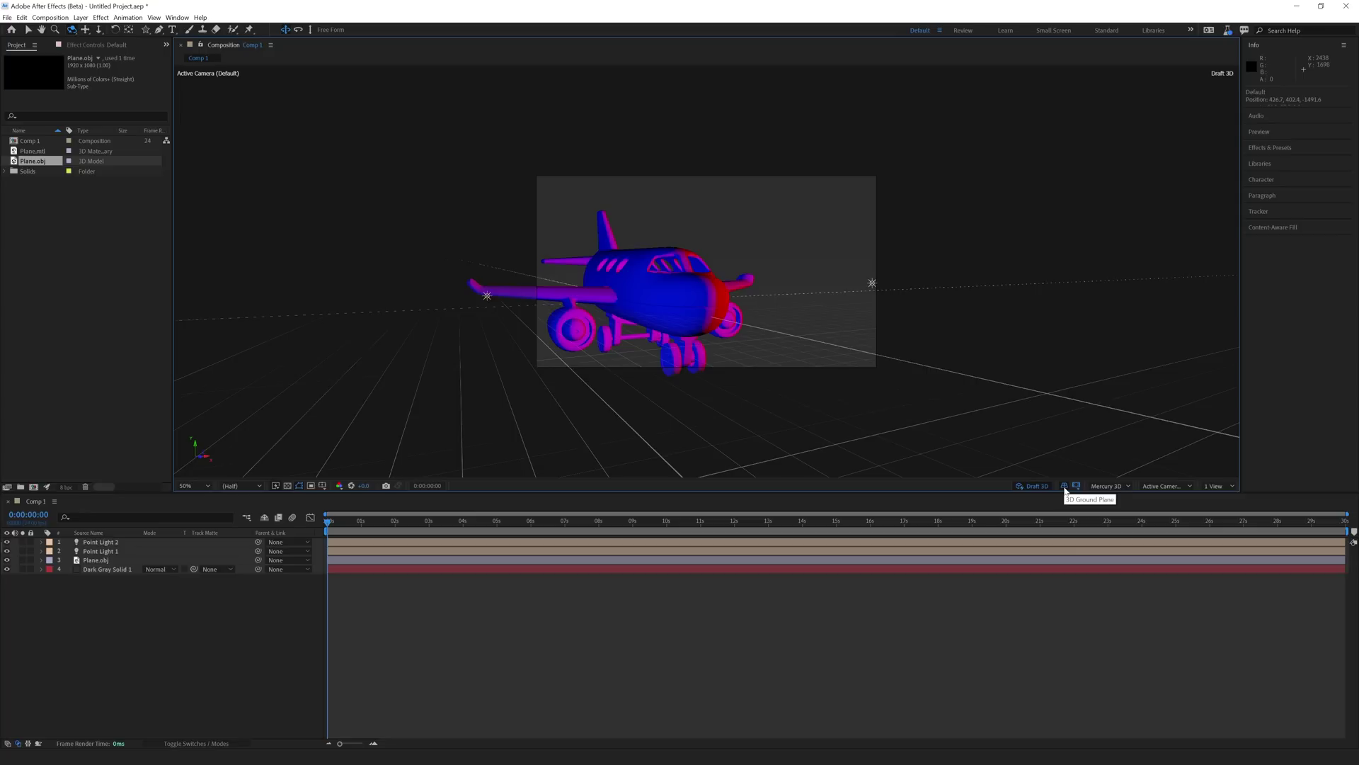
{"action": "left_click", "coordinate": [1065, 487]}
{"action": "left_click", "coordinate": [1064, 485]}
{"action": "key", "text": "slash"}
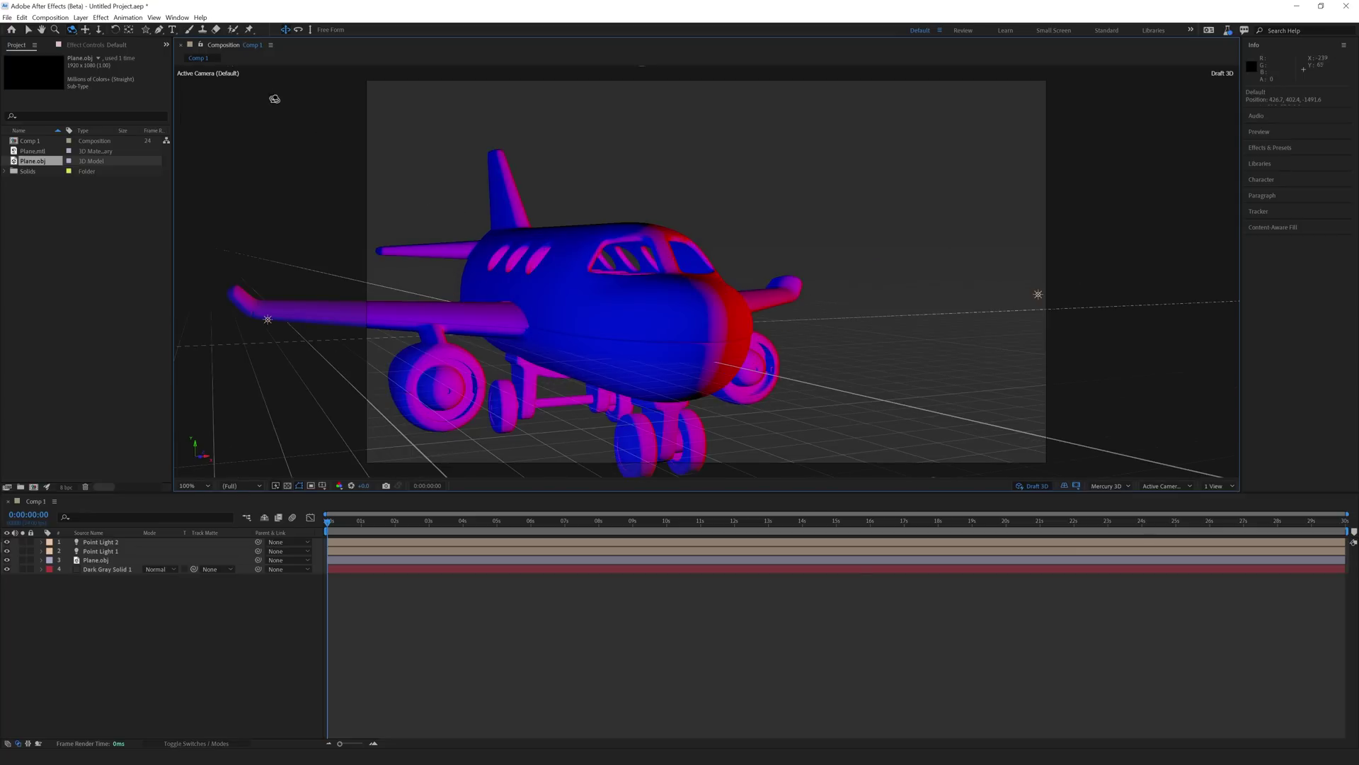
Show the Properties panel with Plane.obj's transforms and pull it out as a floating window
{"action": "left_click", "coordinate": [177, 17]}
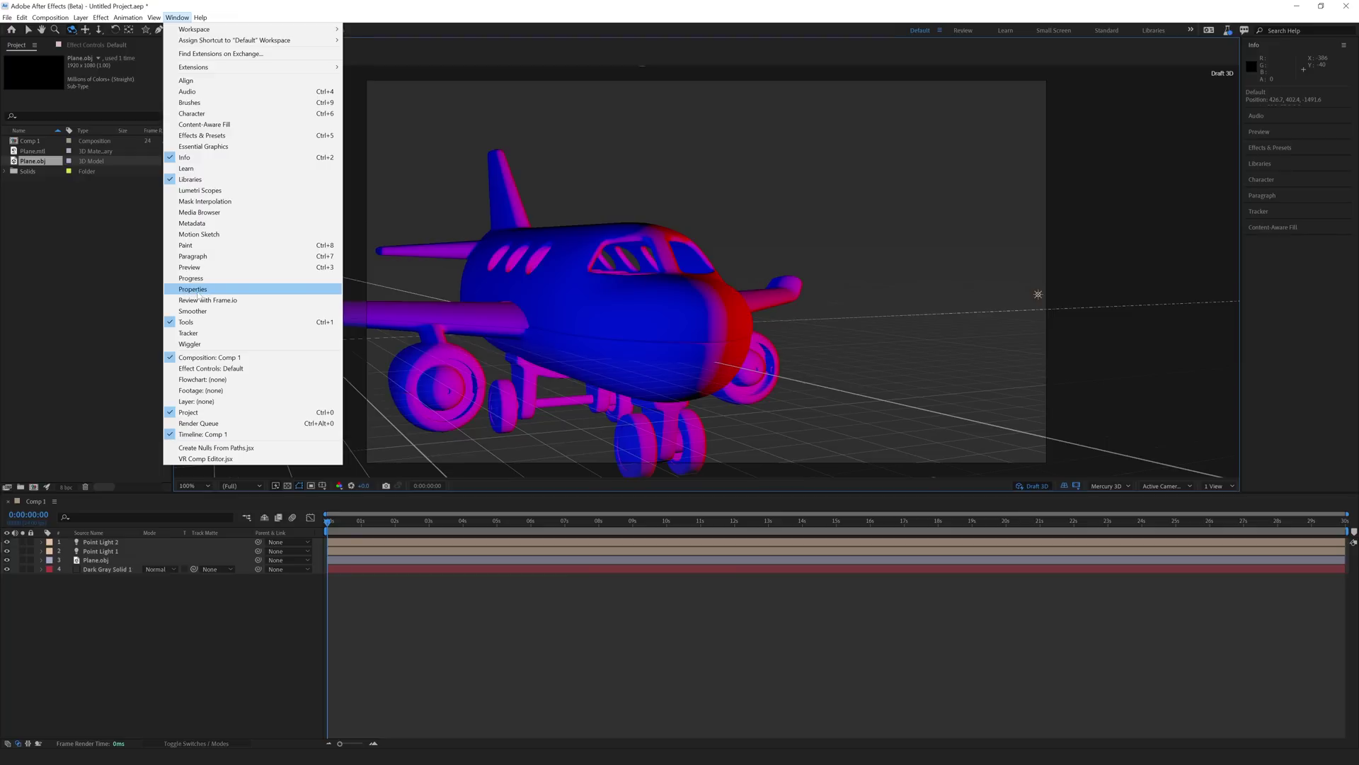
{"action": "left_click", "coordinate": [196, 291]}
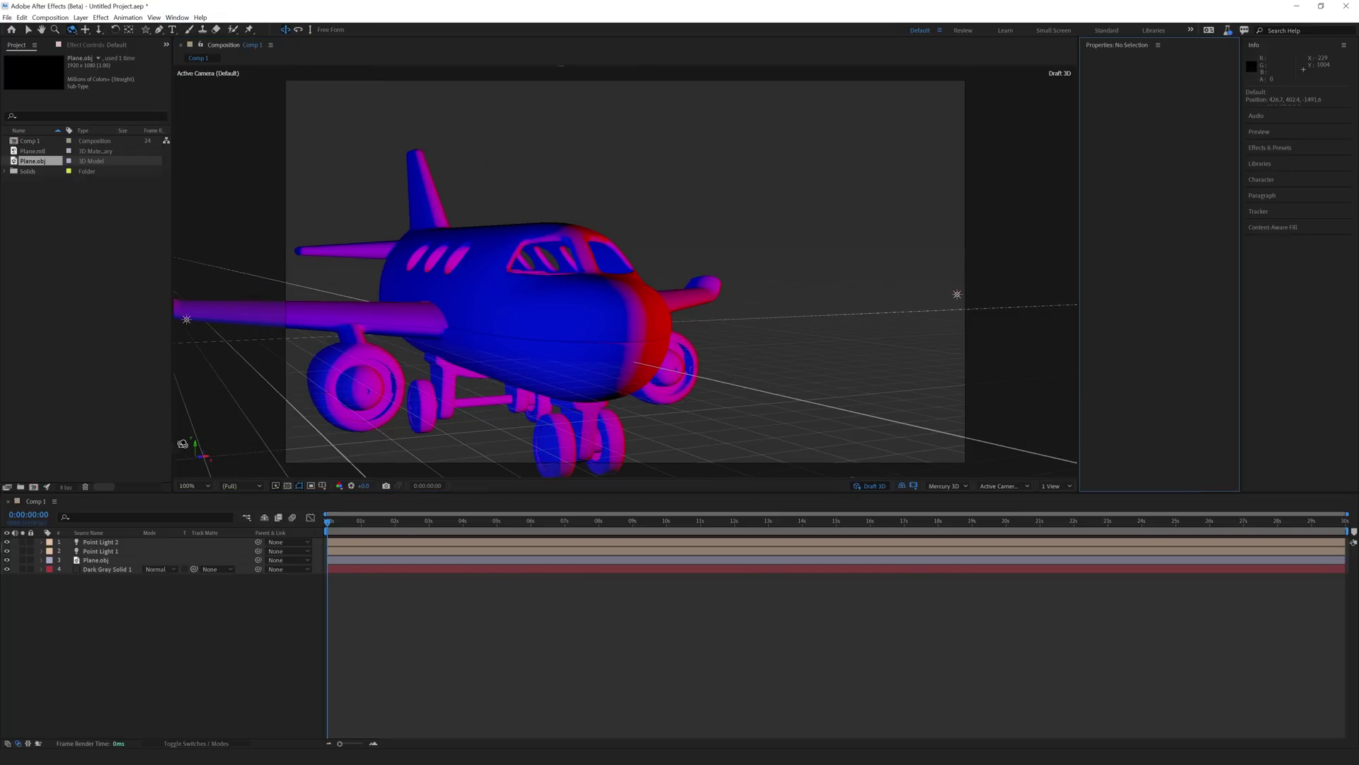
{"action": "left_click", "coordinate": [94, 561]}
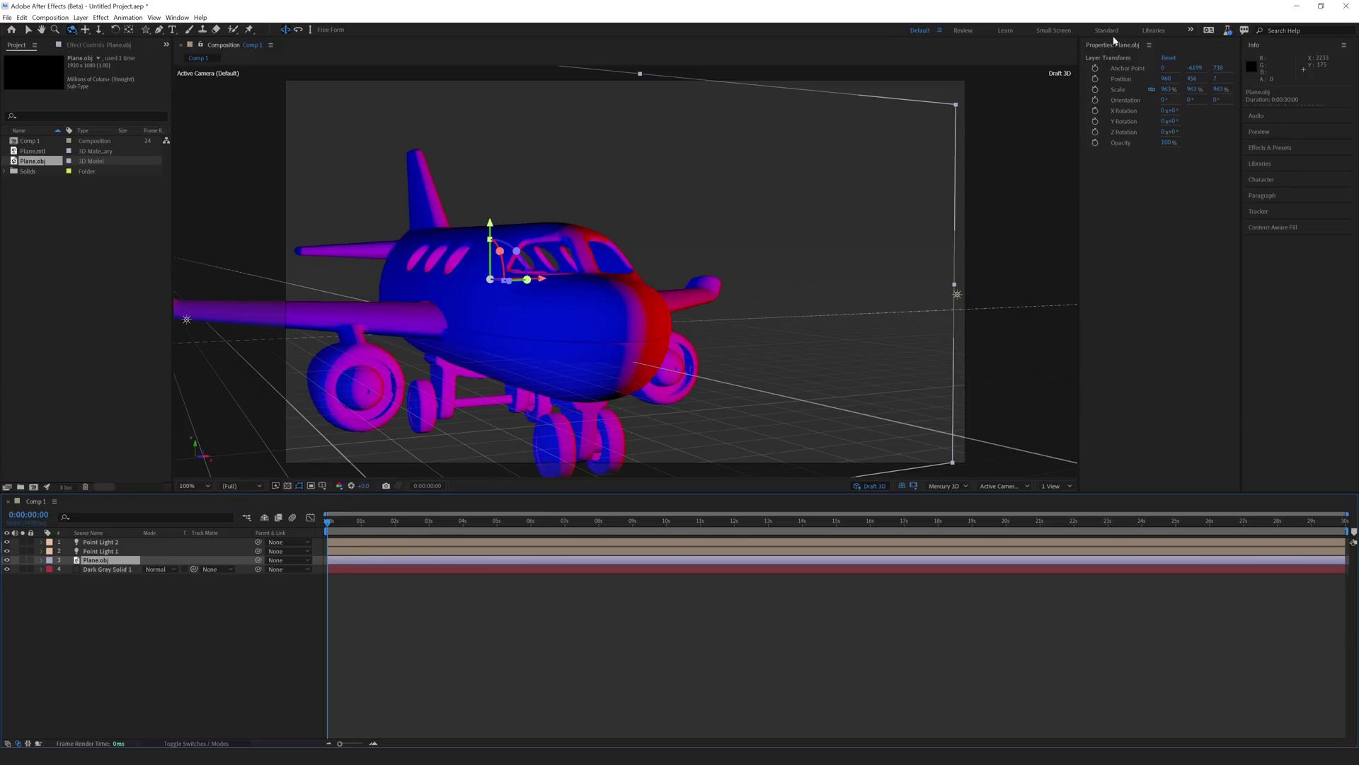
{"action": "left_click_drag", "start_coordinate": [1112, 45], "coordinate": [75, 480]}
{"action": "left_click", "coordinate": [1146, 98]}
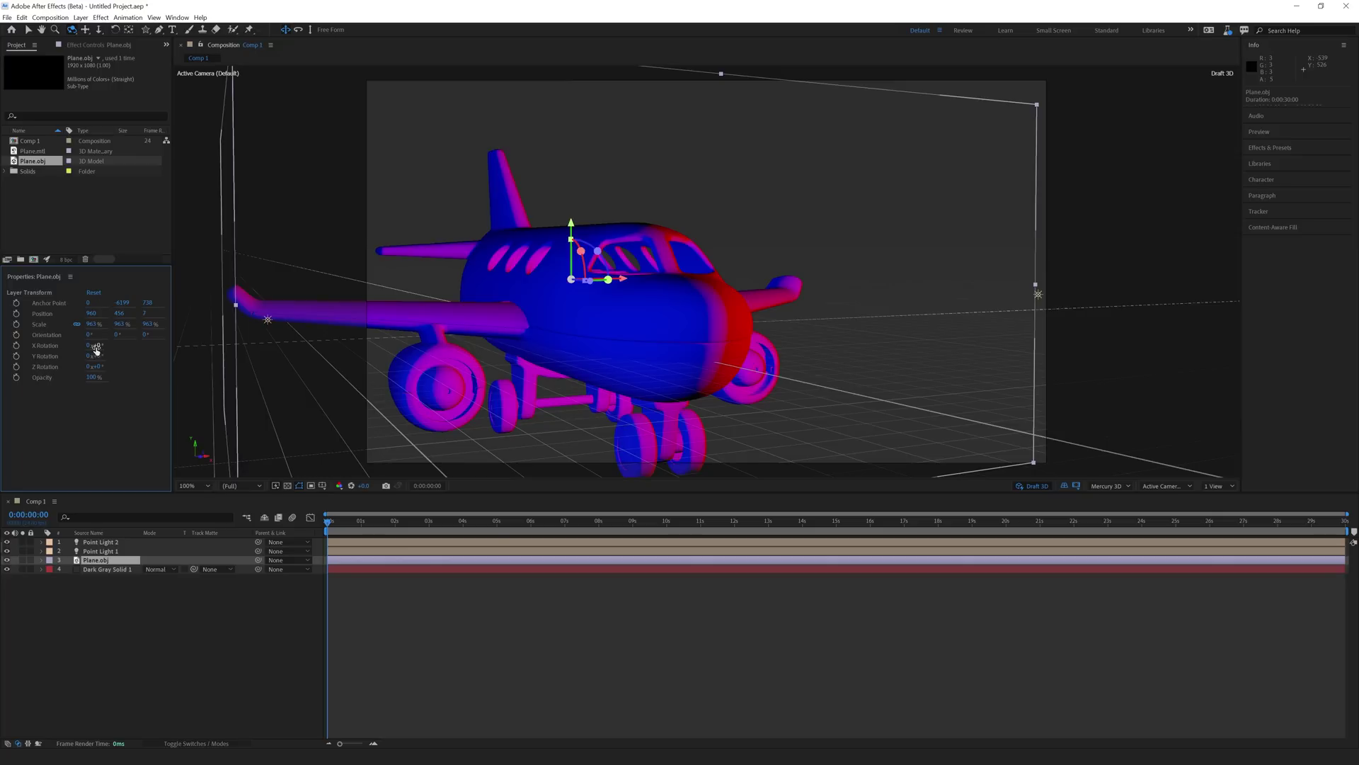
Set Plane.obj's Y Rotation to 0x+31°, then select Point Light 1
{"action": "left_click_drag", "start_coordinate": [98, 359], "coordinate": [111, 367]}
{"action": "left_click", "coordinate": [41, 560]}
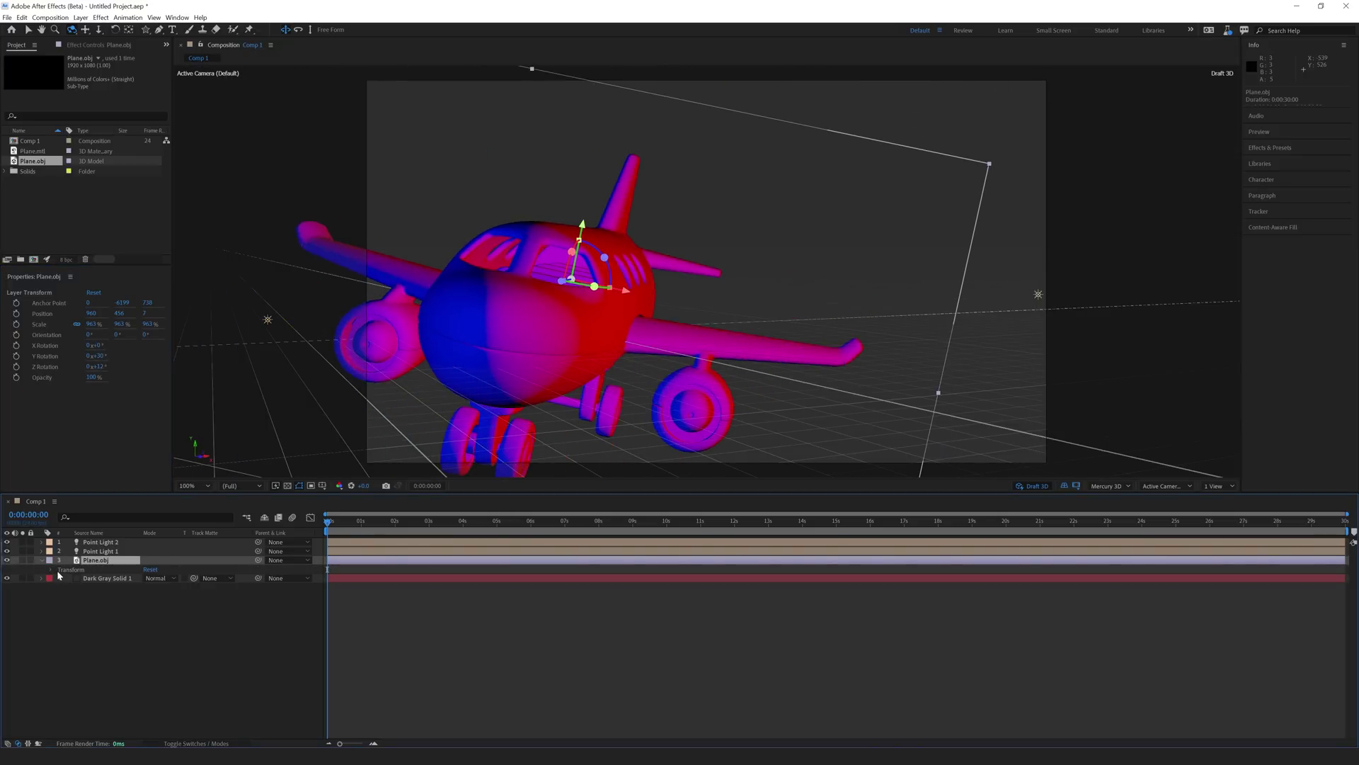
{"action": "left_click", "coordinate": [52, 570]}
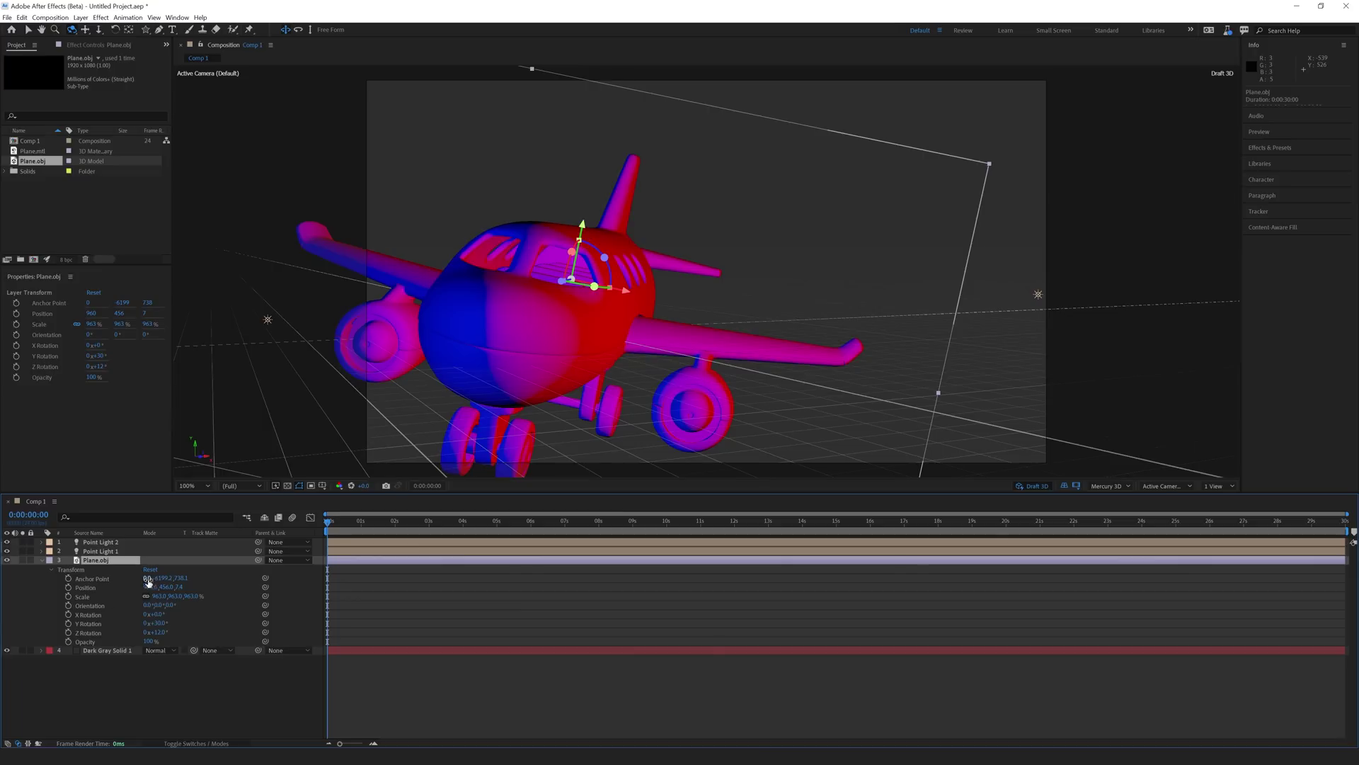
{"action": "left_click", "coordinate": [41, 559]}
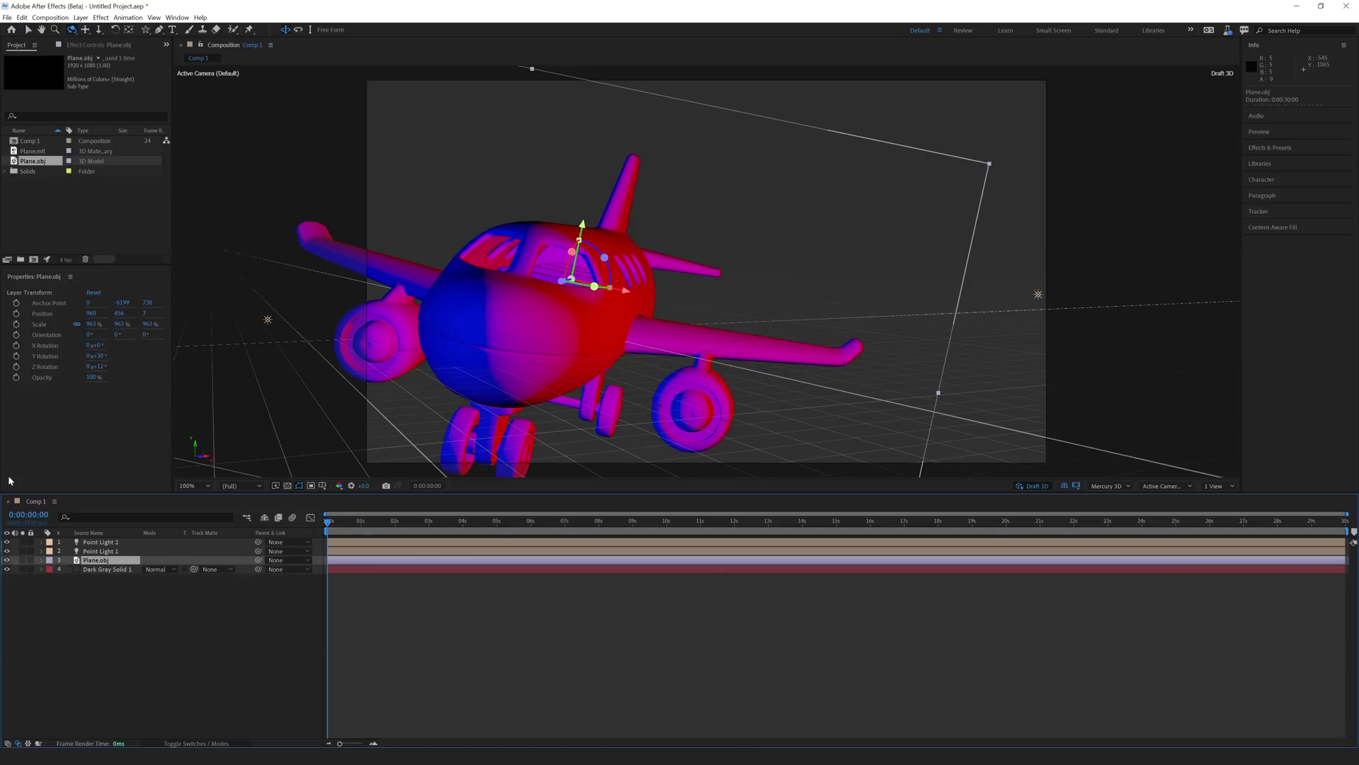
{"action": "left_click", "coordinate": [121, 569]}
{"action": "left_click_drag", "start_coordinate": [92, 345], "coordinate": [115, 657]}
{"action": "left_click", "coordinate": [106, 553]}
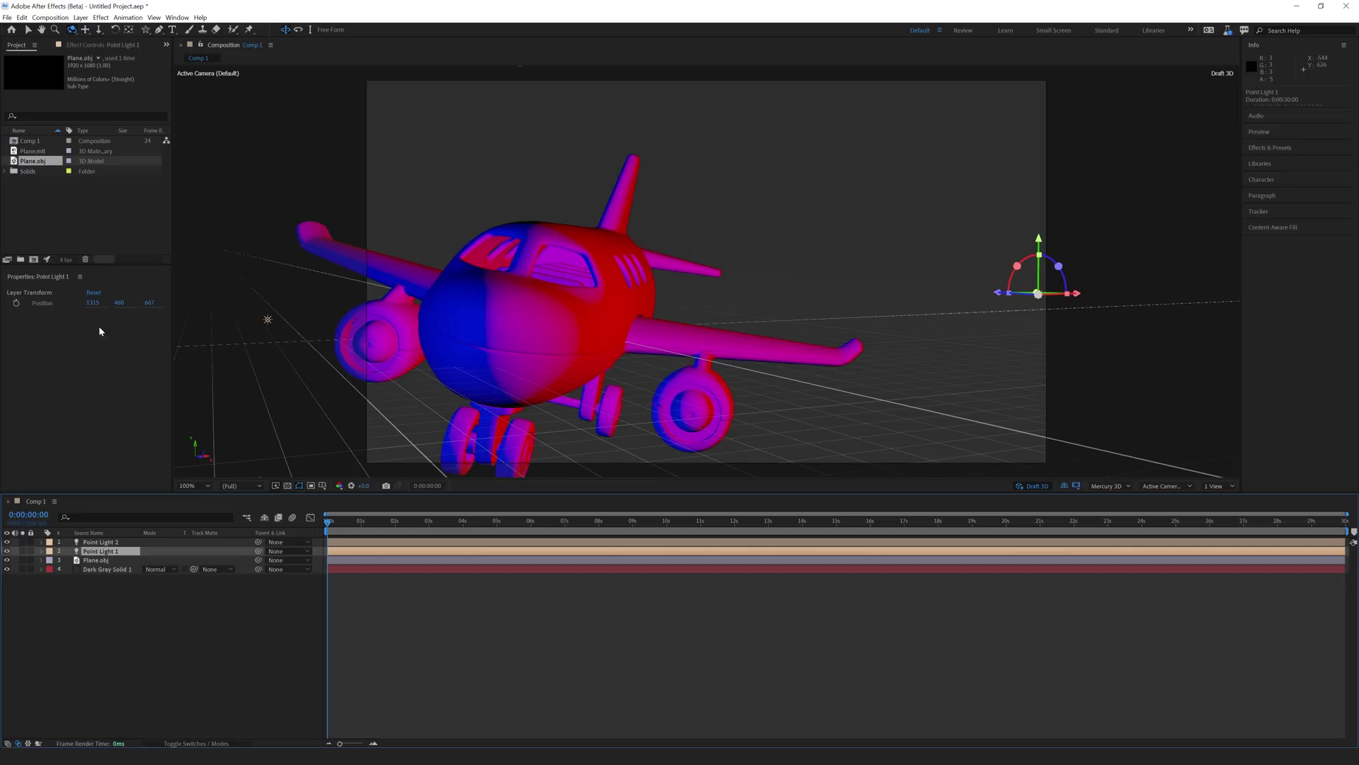
Lower Point Light 1's X Position to about 1267
{"action": "mouse_move", "coordinate": [90, 303]}
{"action": "left_mouse_down"}
{"action": "mouse_move", "coordinate": [71, 305]}
{"action": "mouse_move", "coordinate": [209, 330]}
{"action": "mouse_move", "coordinate": [90, 327]}
{"action": "left_mouse_up"}
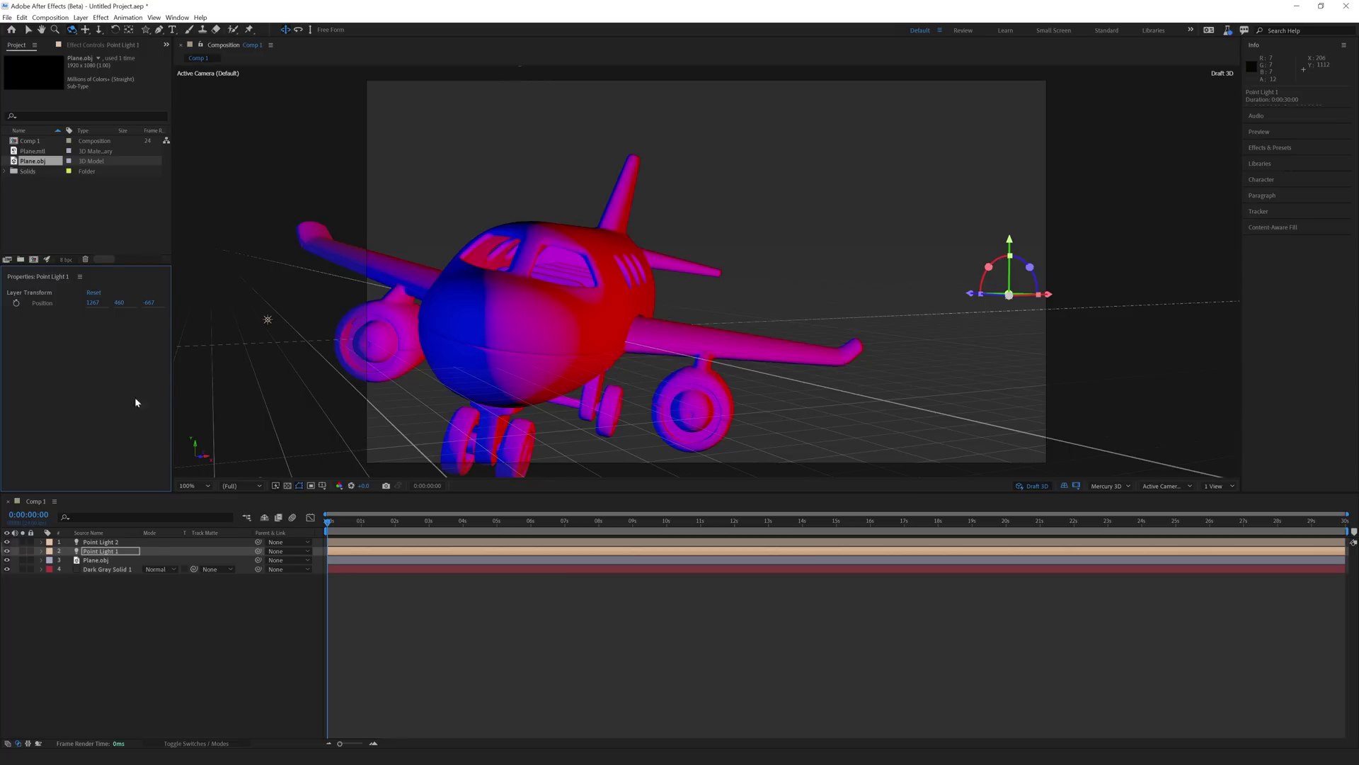
Draw a red five-point star in the comp's upper right
{"action": "left_click", "coordinate": [145, 30]}
{"action": "left_click", "coordinate": [530, 642]}
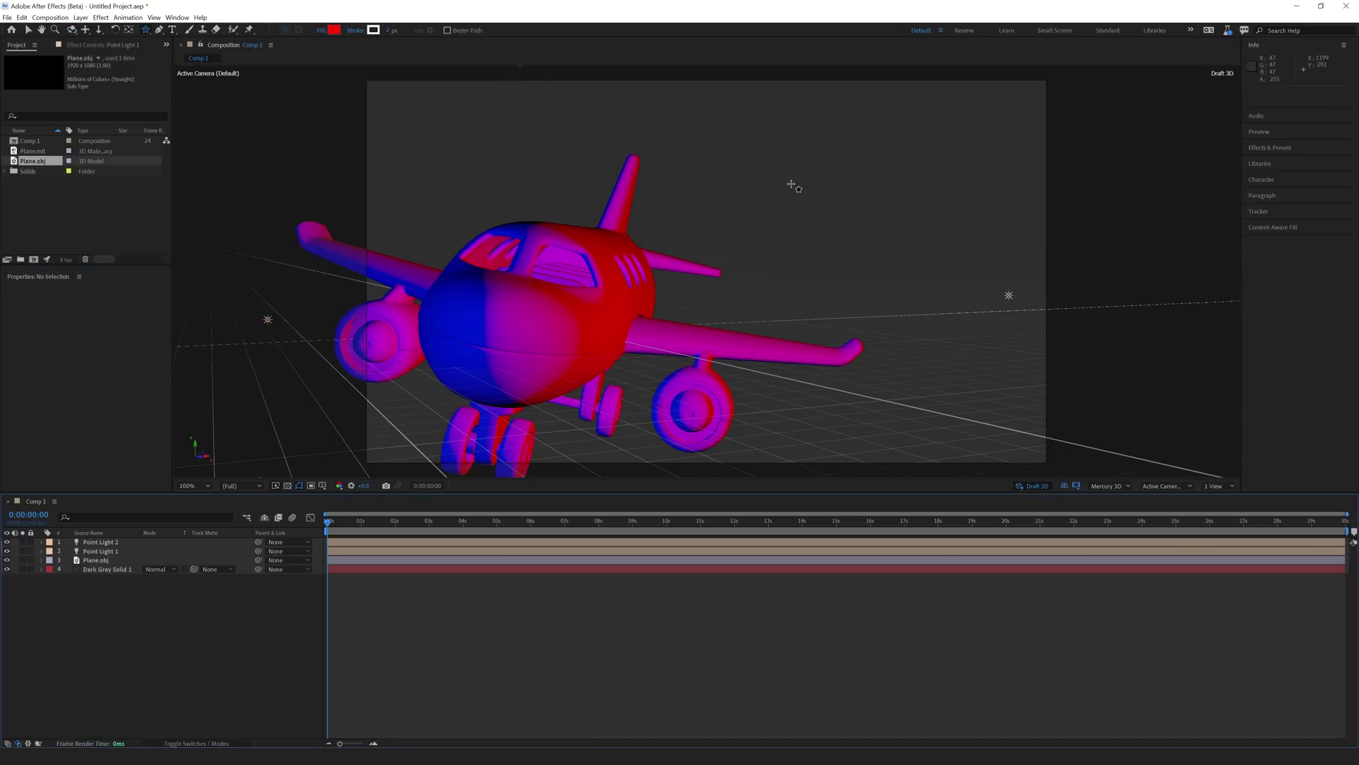
{"action": "mouse_move", "coordinate": [791, 184]}
{"action": "left_mouse_down"}
{"action": "mouse_move", "coordinate": [877, 244]}
{"action": "mouse_move", "coordinate": [820, 206]}
{"action": "mouse_move", "coordinate": [844, 217]}
{"action": "left_mouse_up"}
Undock the Properties panel as a floating window and set the star's X Position to 930
{"action": "left_click", "coordinate": [61, 440]}
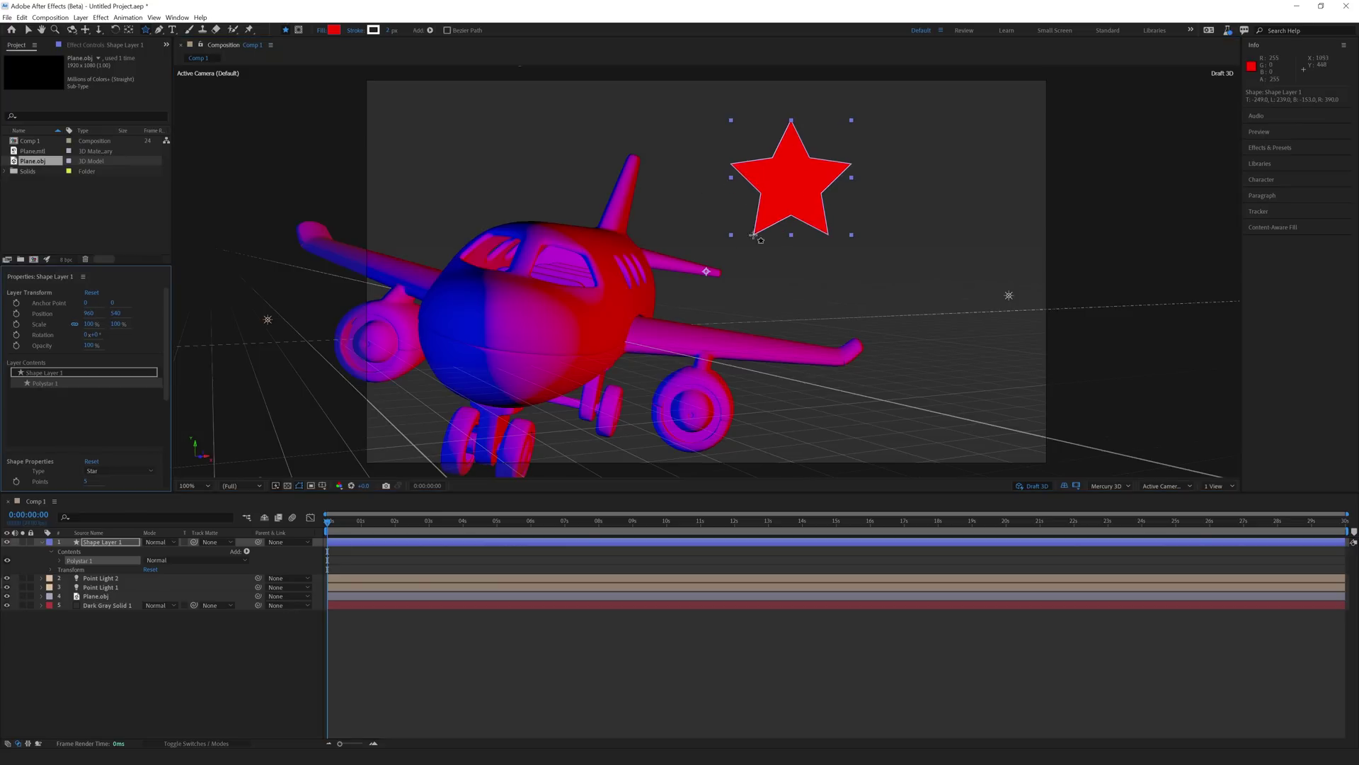
{"action": "left_click", "coordinate": [84, 276]}
{"action": "left_click", "coordinate": [117, 291]}
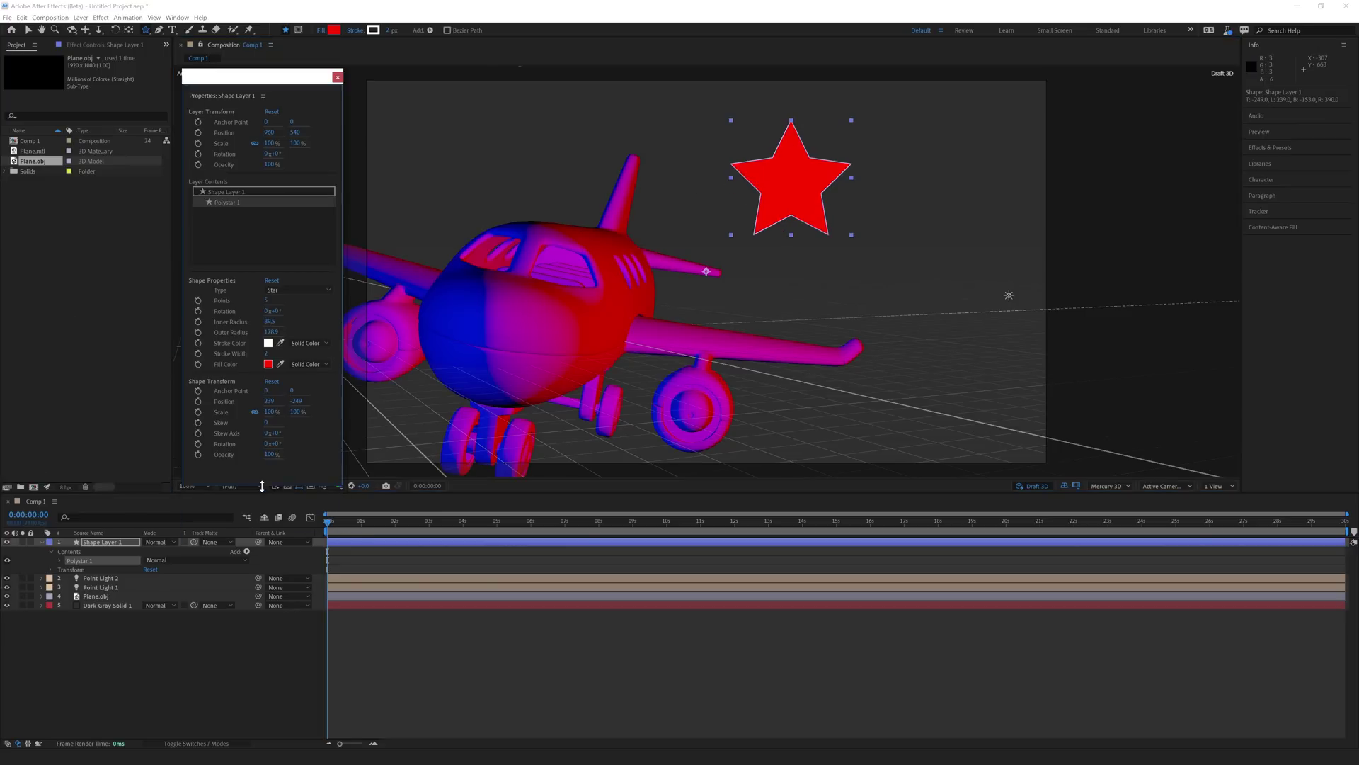
{"action": "left_click_drag", "start_coordinate": [253, 76], "coordinate": [253, 62]}
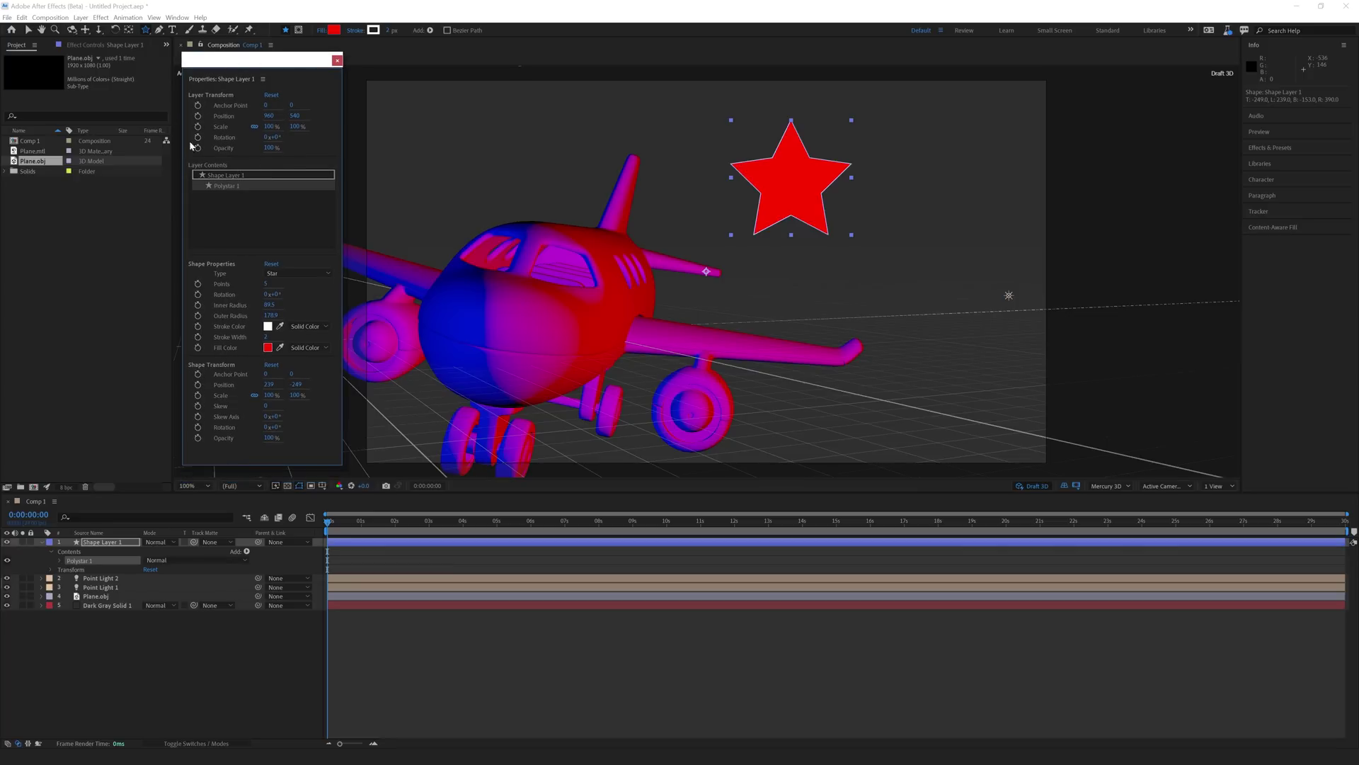
{"action": "mouse_move", "coordinate": [268, 117]}
{"action": "left_mouse_down"}
{"action": "mouse_move", "coordinate": [304, 117]}
{"action": "mouse_move", "coordinate": [234, 117]}
{"action": "mouse_move", "coordinate": [246, 117]}
{"action": "left_mouse_up"}
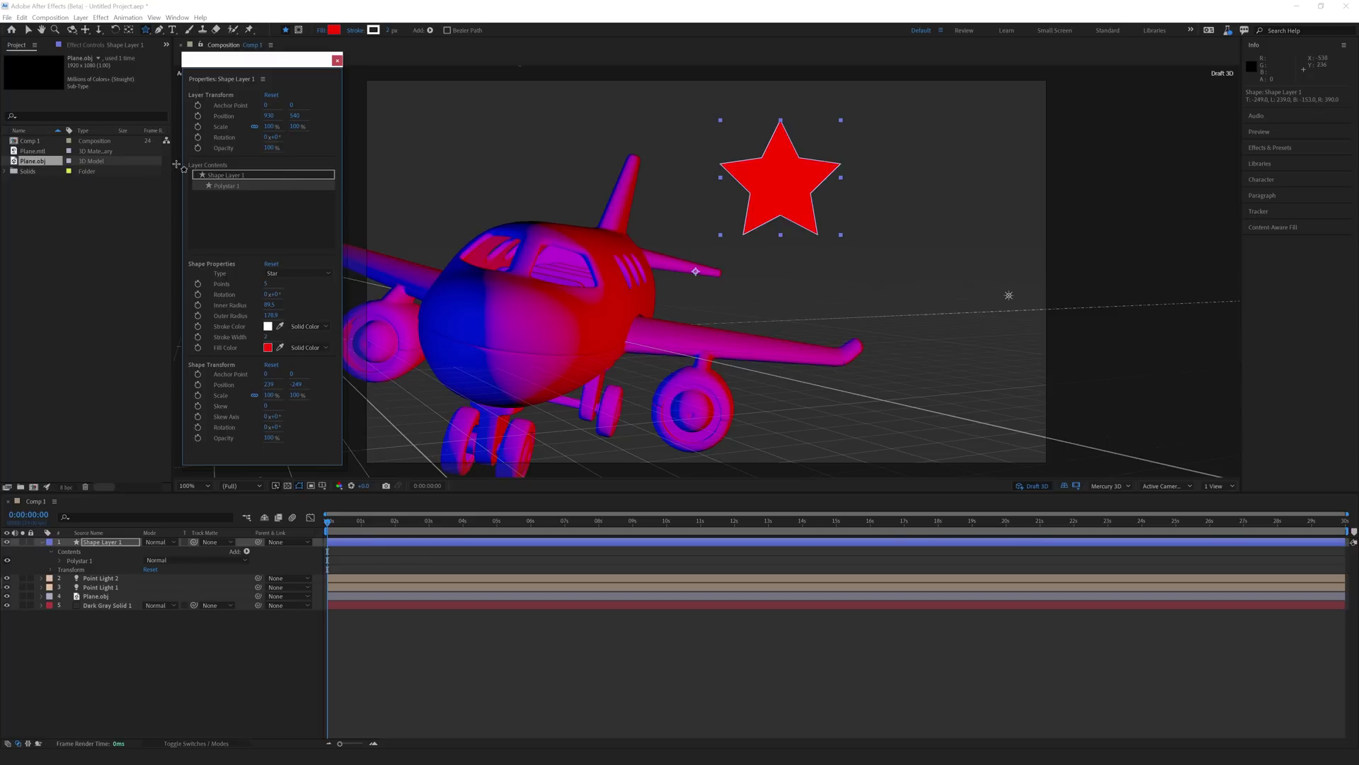
Raise Polystar 1's Points from 5 to 15 and expand its Polystar Path 1 settings in the timeline
{"action": "left_click", "coordinate": [227, 186]}
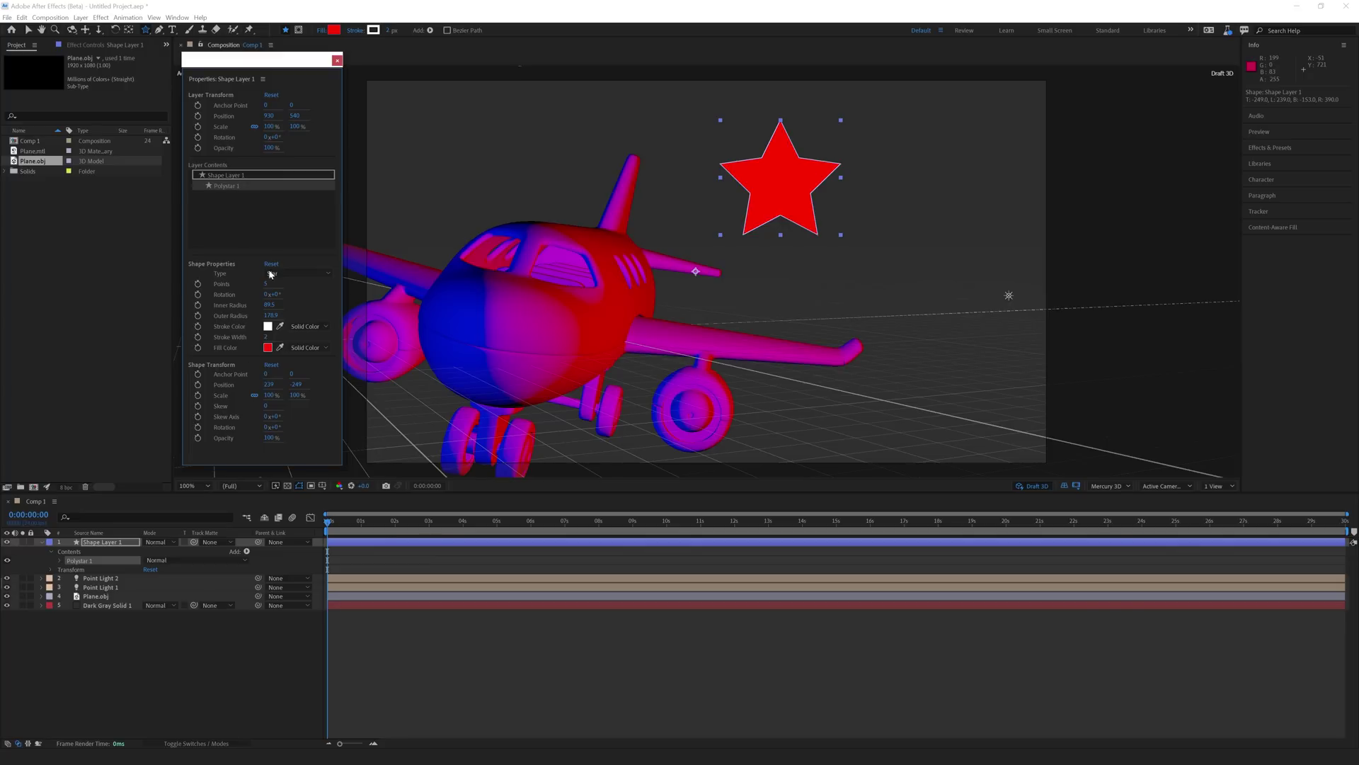
{"action": "left_click_drag", "start_coordinate": [264, 284], "coordinate": [285, 302]}
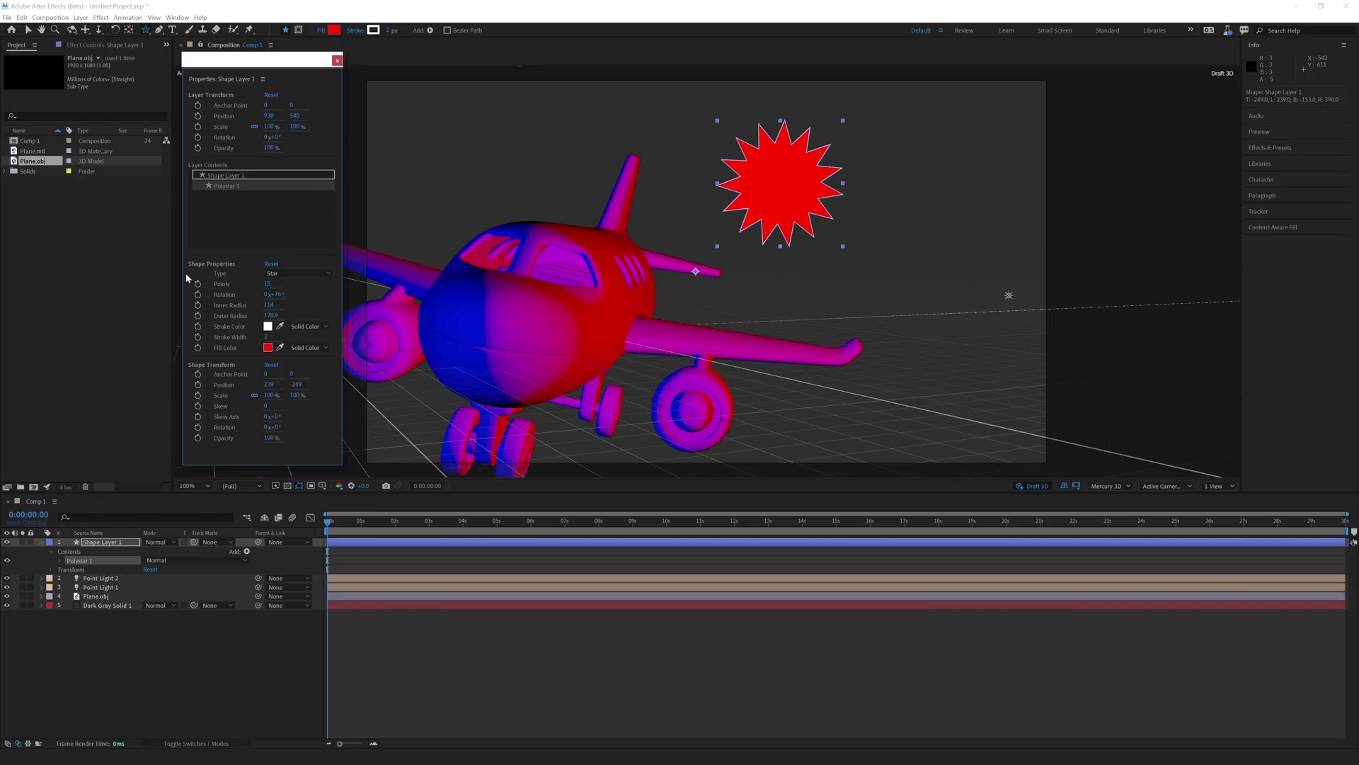
{"action": "left_click", "coordinate": [58, 559]}
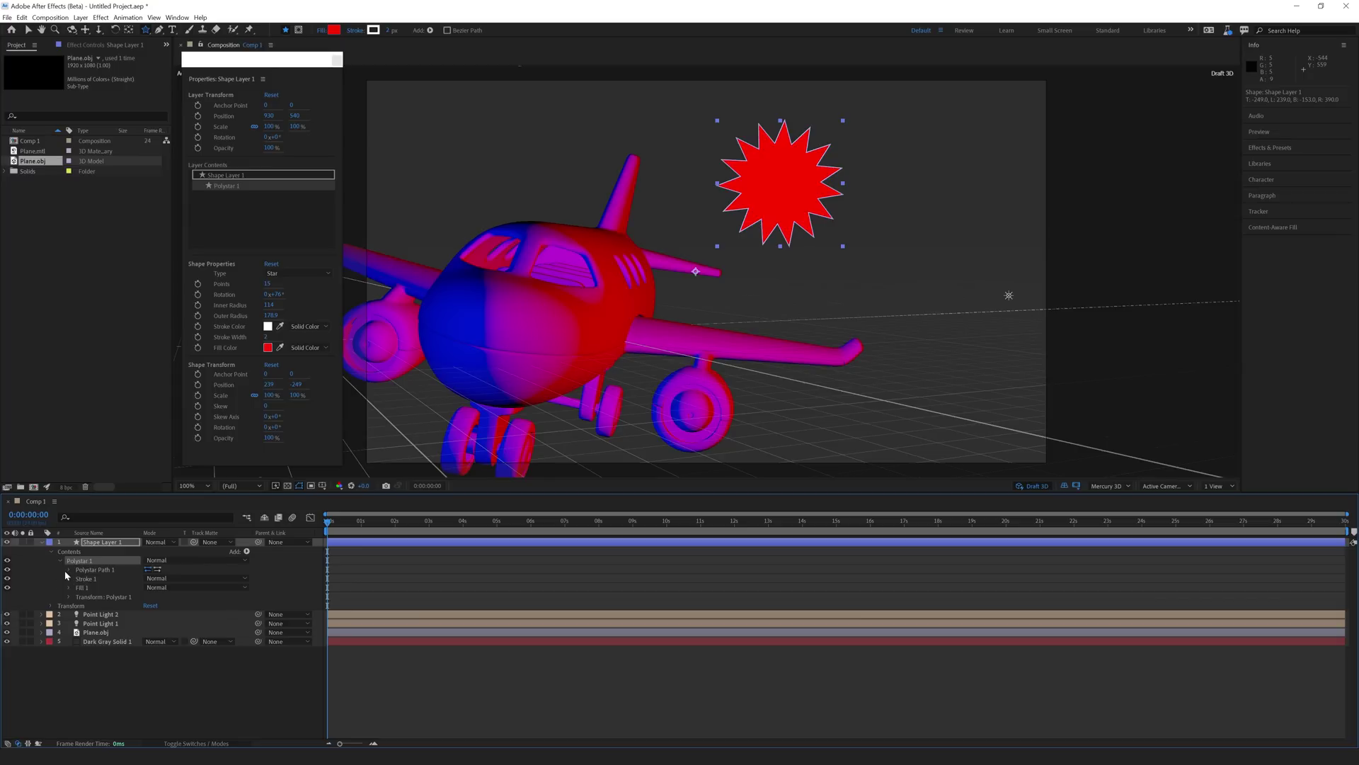
{"action": "left_click", "coordinate": [69, 569]}
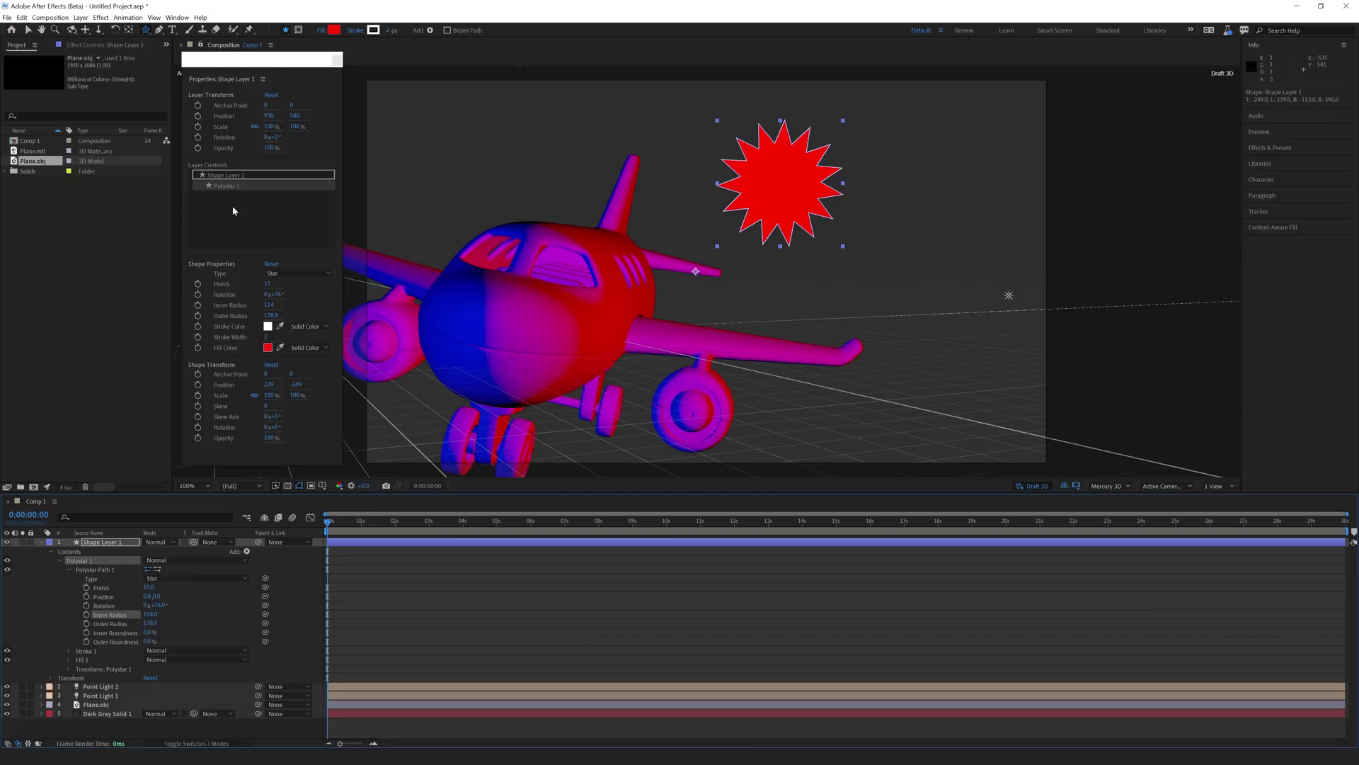
Draw a second five-point star, Polystar 2, on the same shape layer
{"action": "left_click_drag", "start_coordinate": [702, 227], "coordinate": [736, 271]}
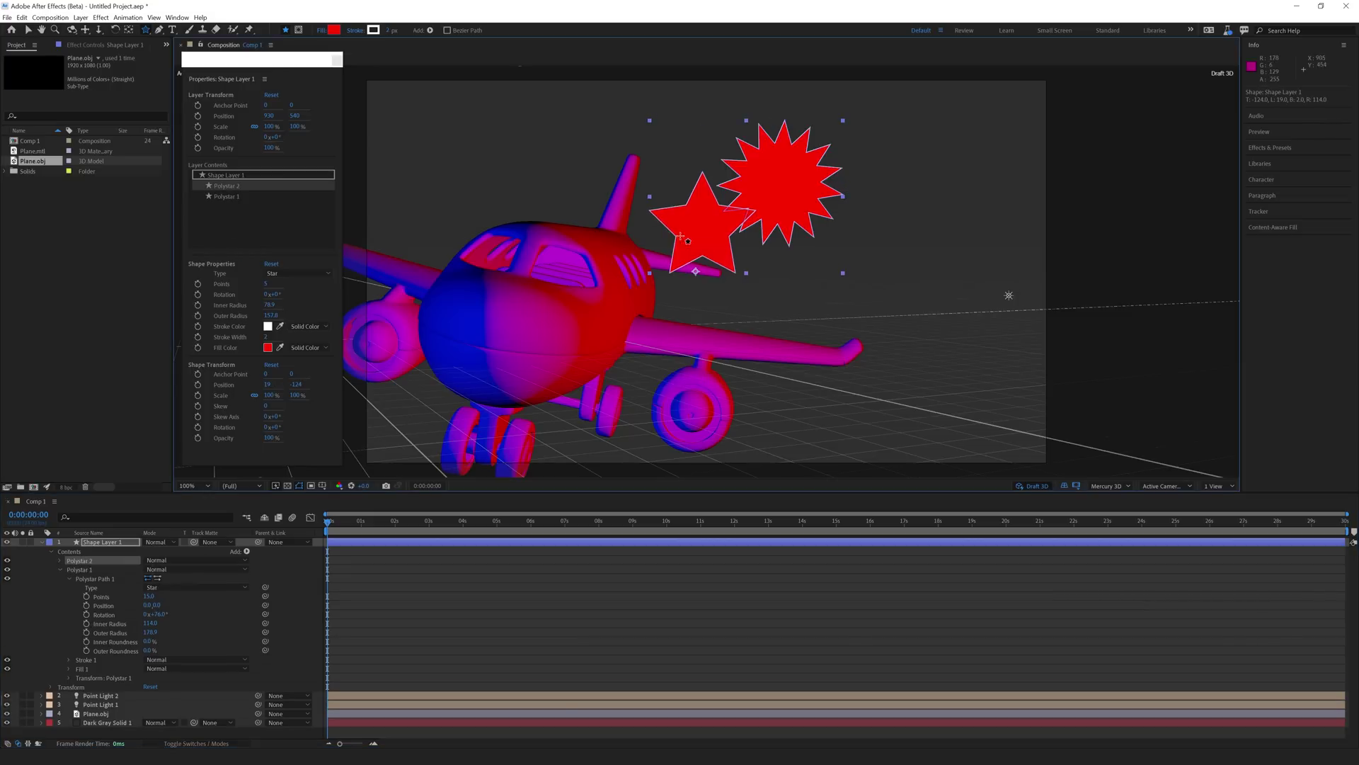
{"action": "left_click", "coordinate": [230, 196]}
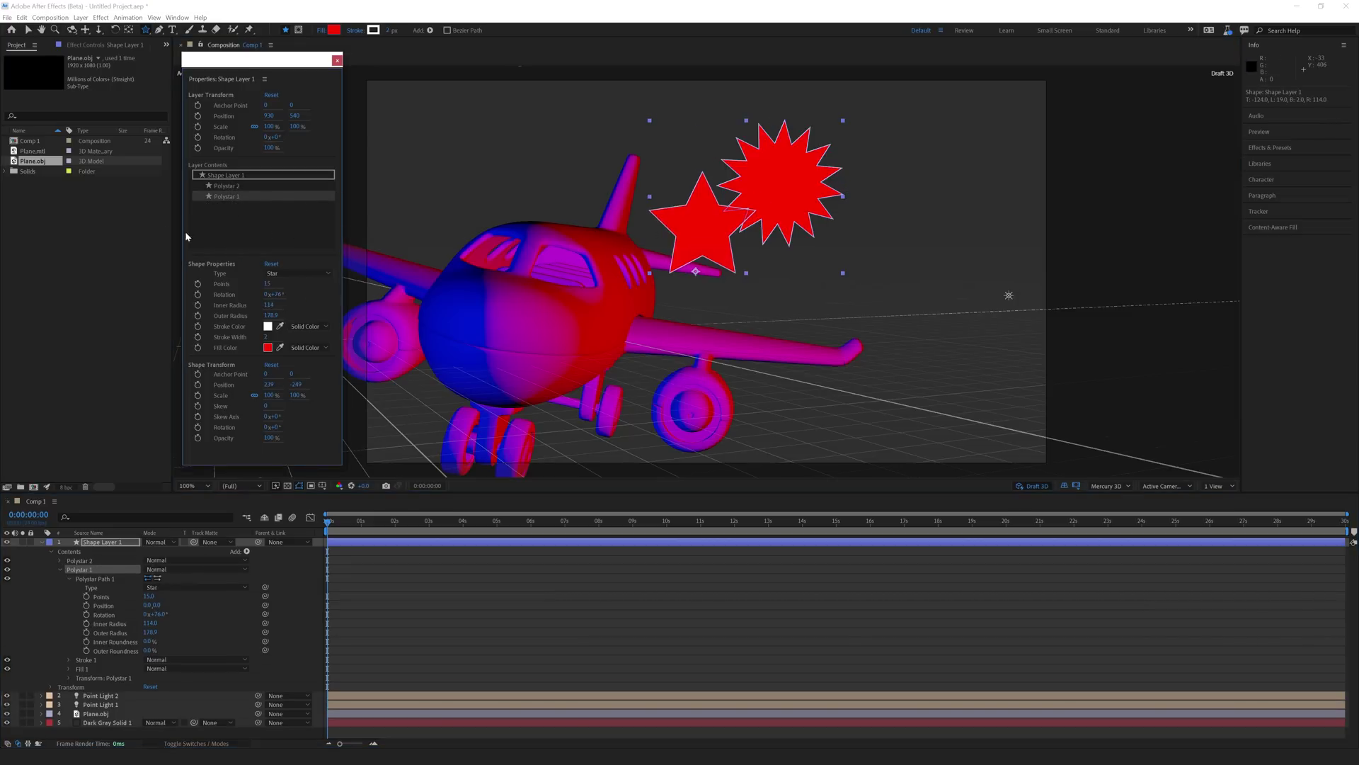
{"action": "left_click", "coordinate": [225, 186]}
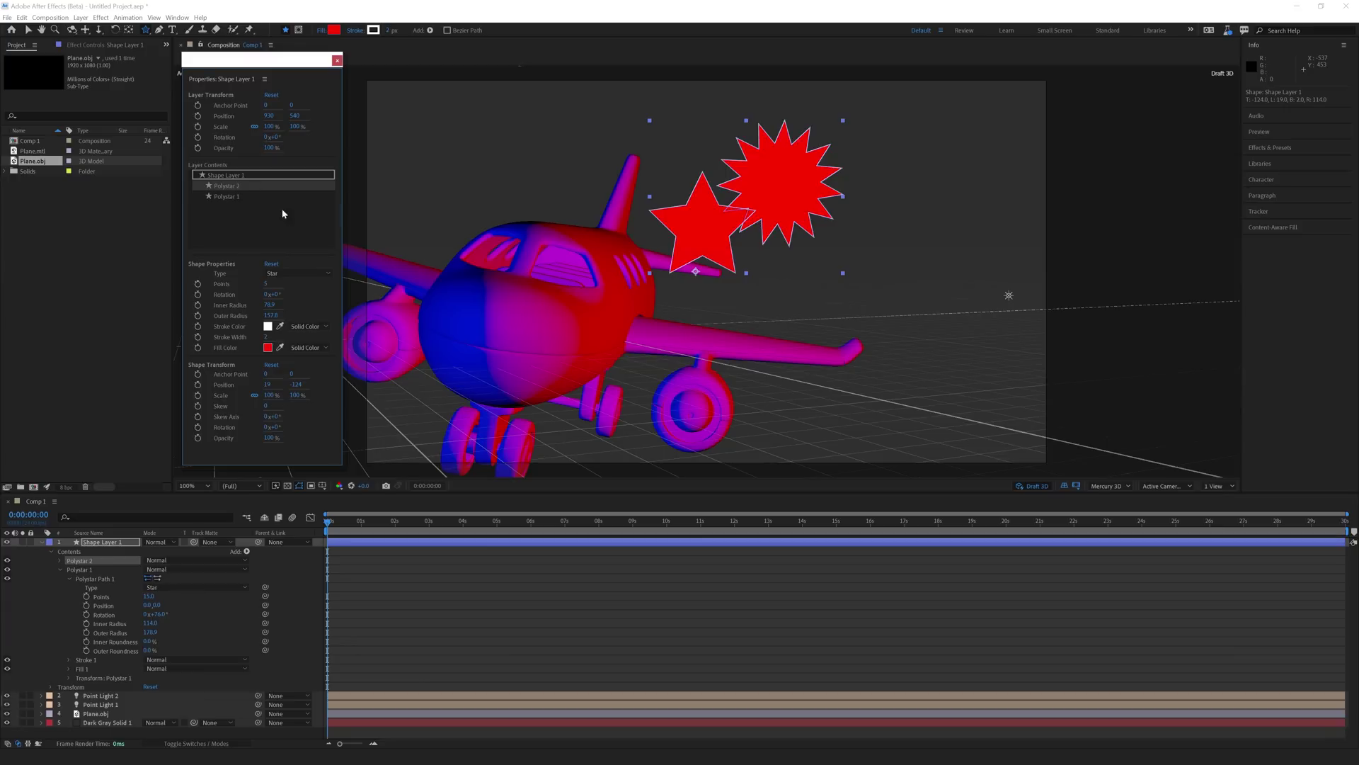
Add a Repeater to Polystar 2 to create overlapping copies
{"action": "left_click", "coordinate": [247, 552]}
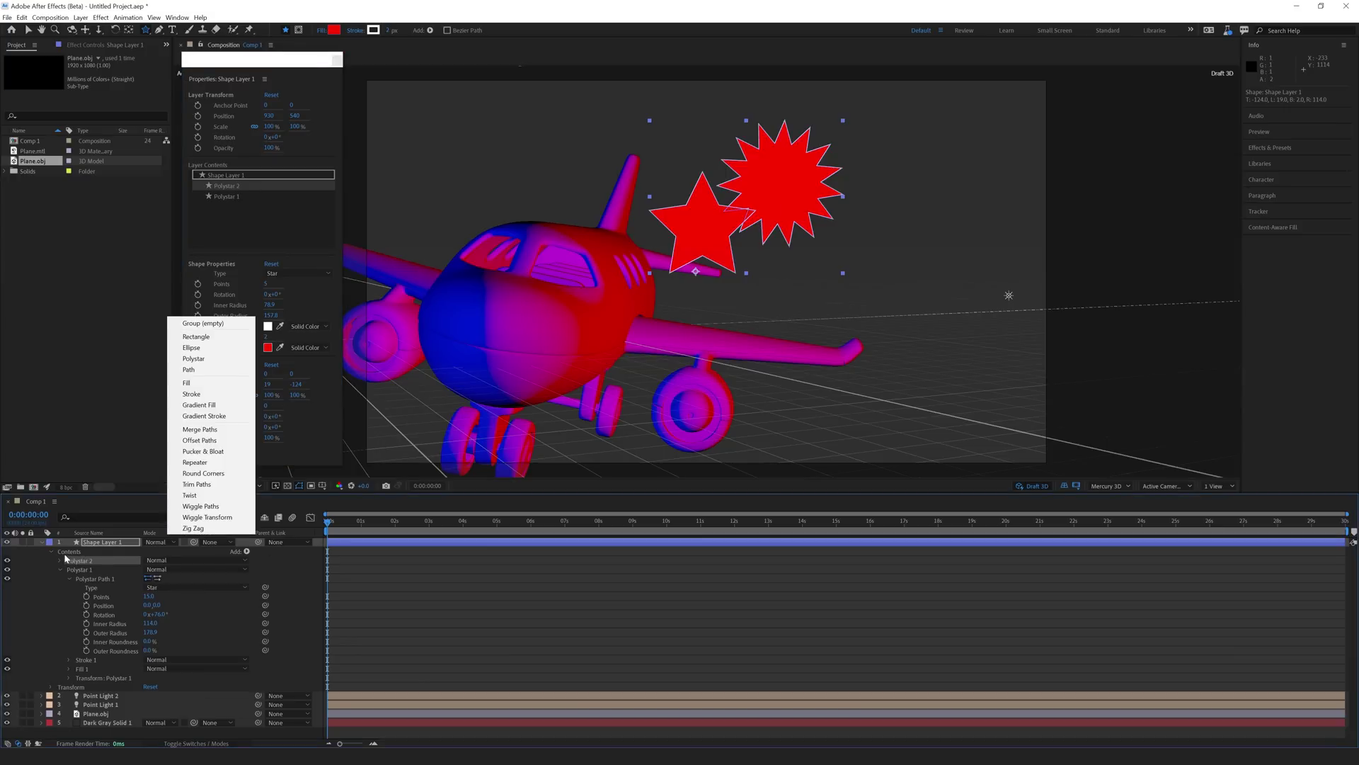
{"action": "left_click", "coordinate": [247, 551]}
{"action": "left_click", "coordinate": [247, 551]}
{"action": "left_click", "coordinate": [195, 461]}
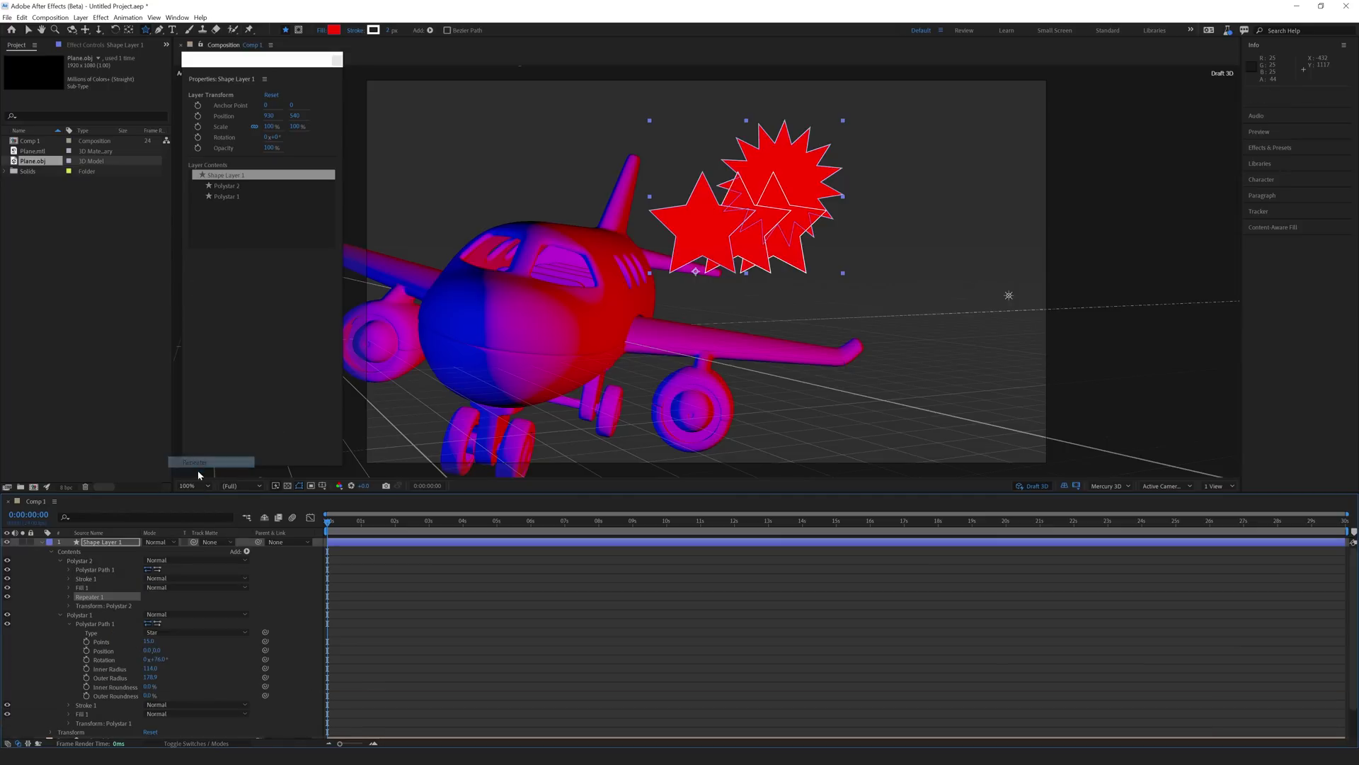
{"action": "left_click", "coordinate": [227, 185]}
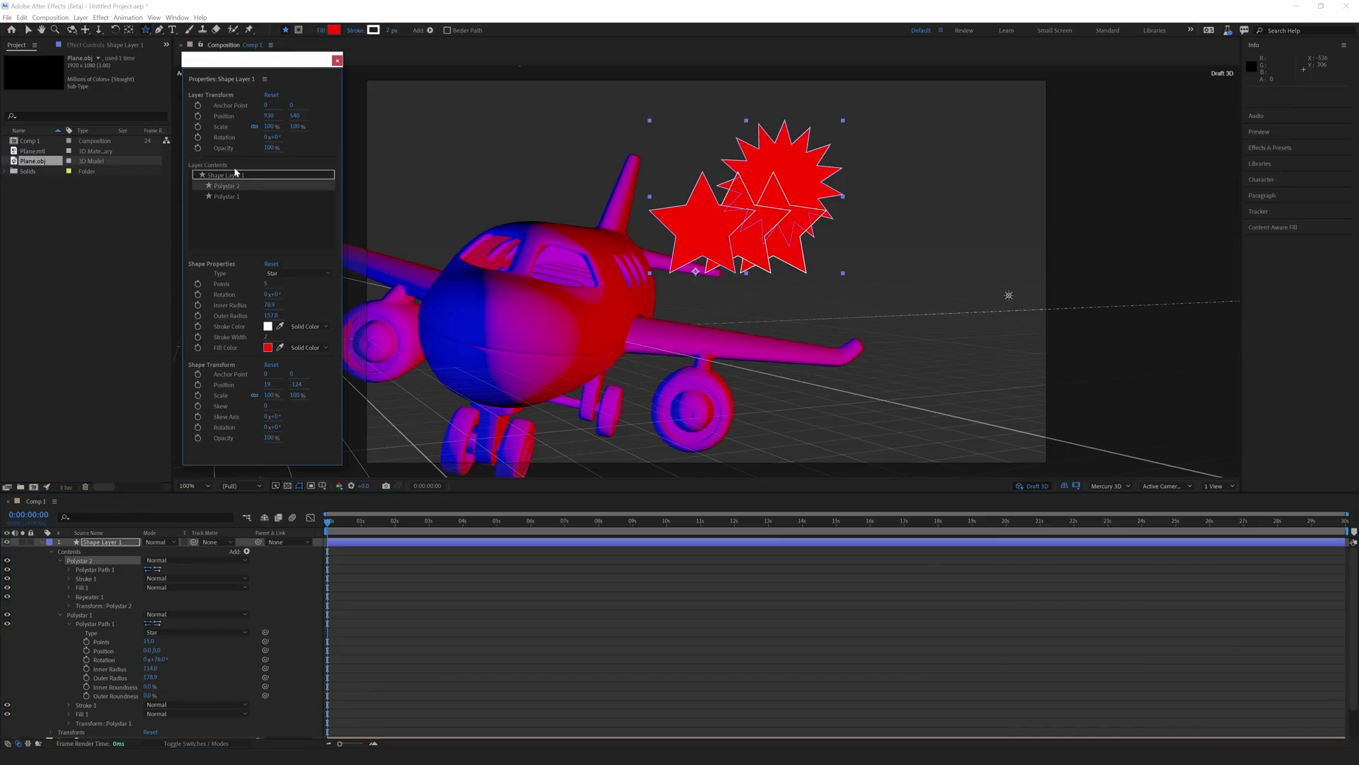